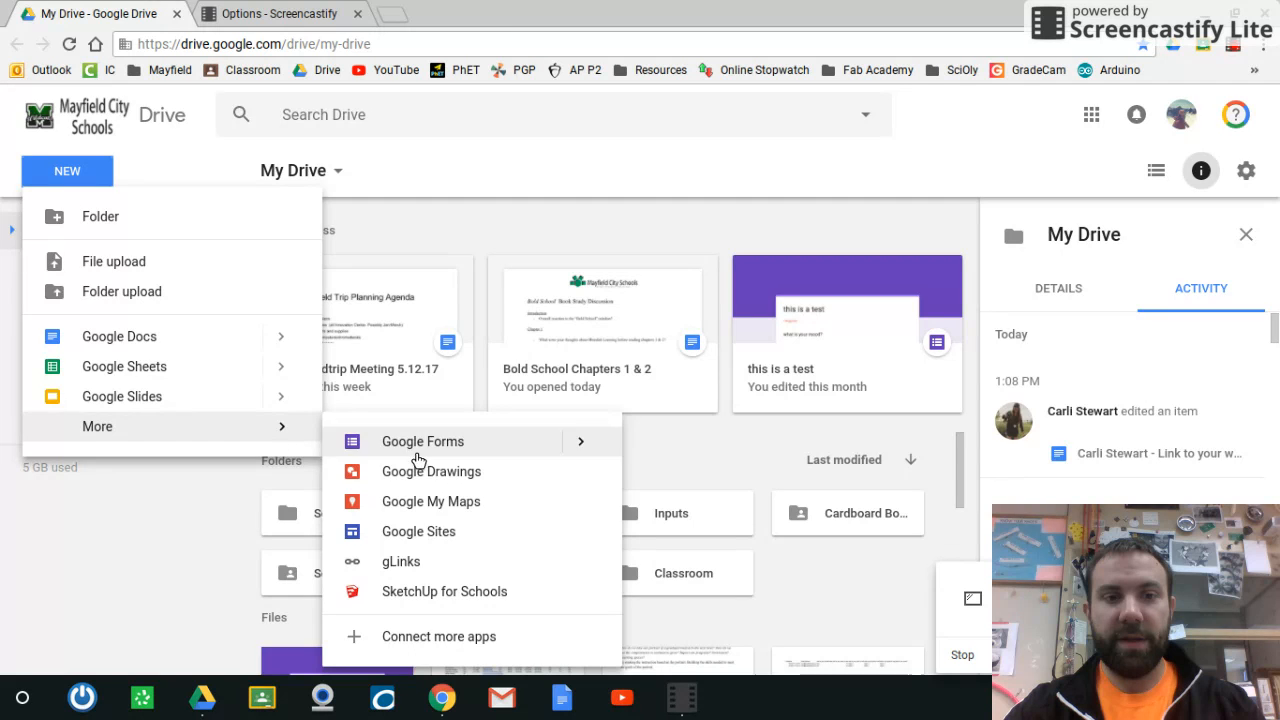
Create a new Google Form and title it "Grade Tracker".
{"action": "left_click", "coordinate": [434, 445]}
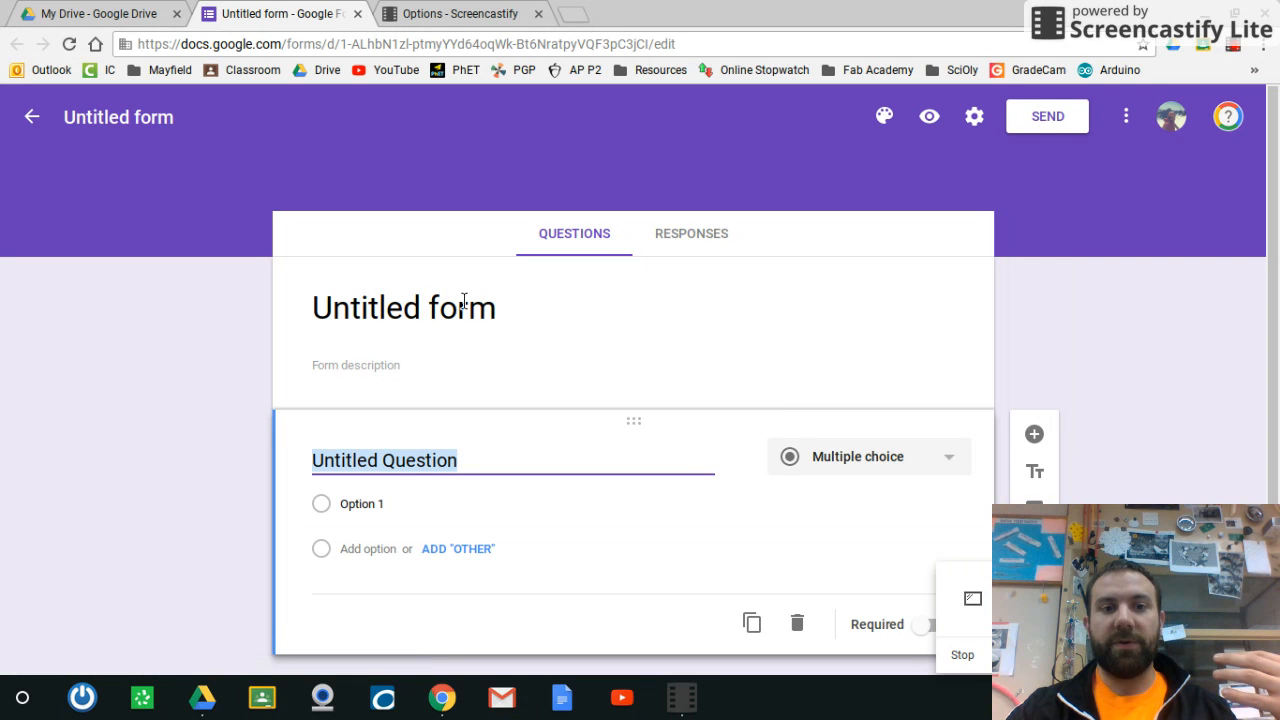
{"action": "left_click", "coordinate": [494, 310]}
{"action": "type", "text": "Grade"}
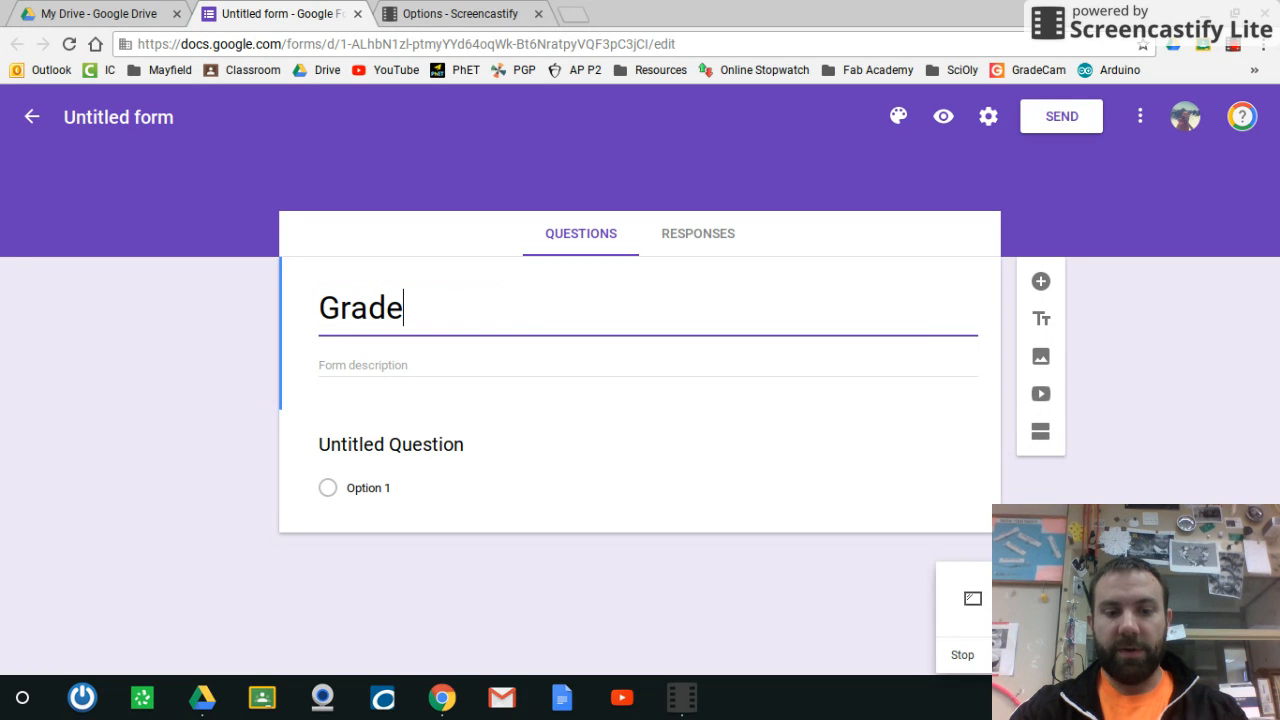
{"action": "type", "text": " Tr"}
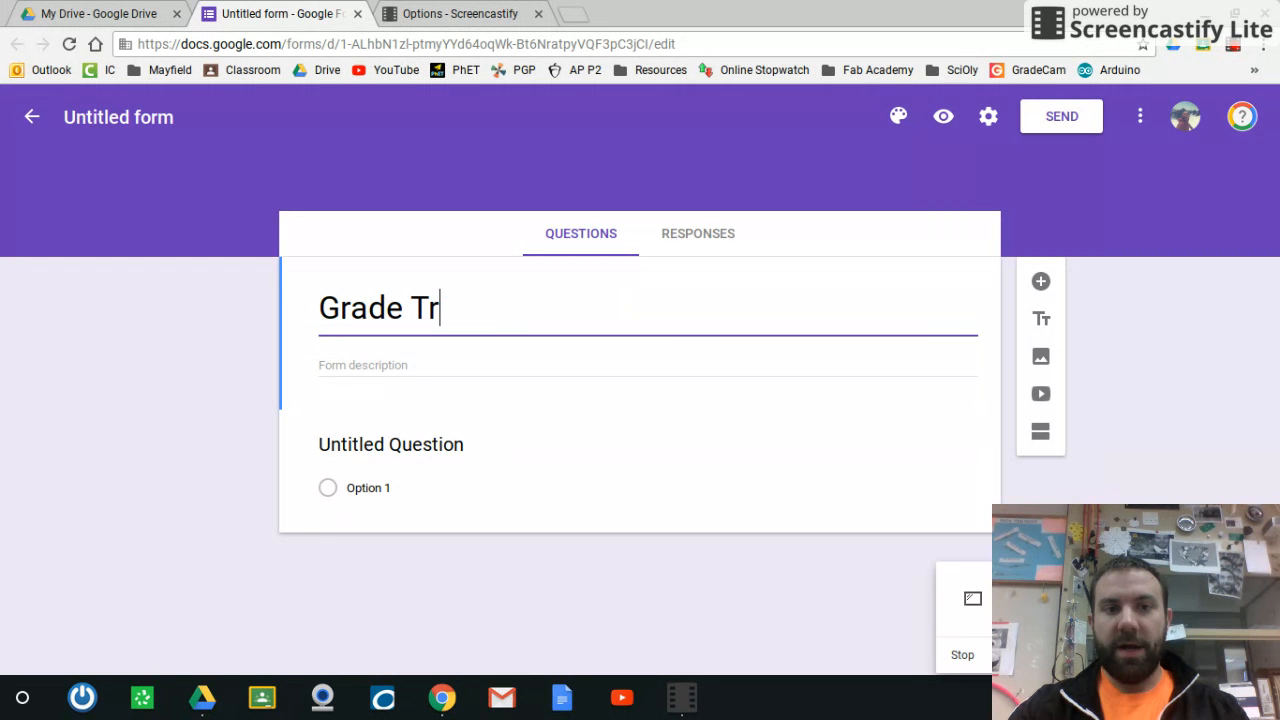
{"action": "type", "text": "acker"}
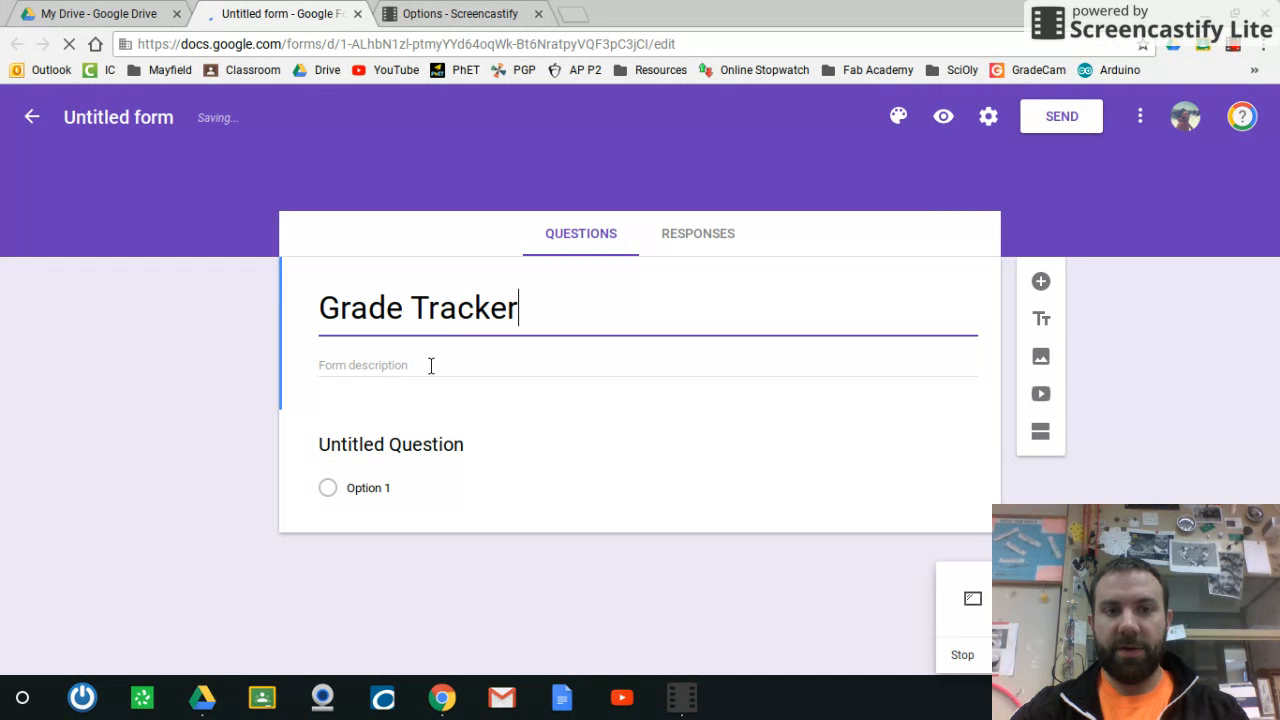
Enter "weekly logging of some info about my grades" as the form description.
{"action": "left_click", "coordinate": [553, 370]}
{"action": "type", "text": "weekl"}
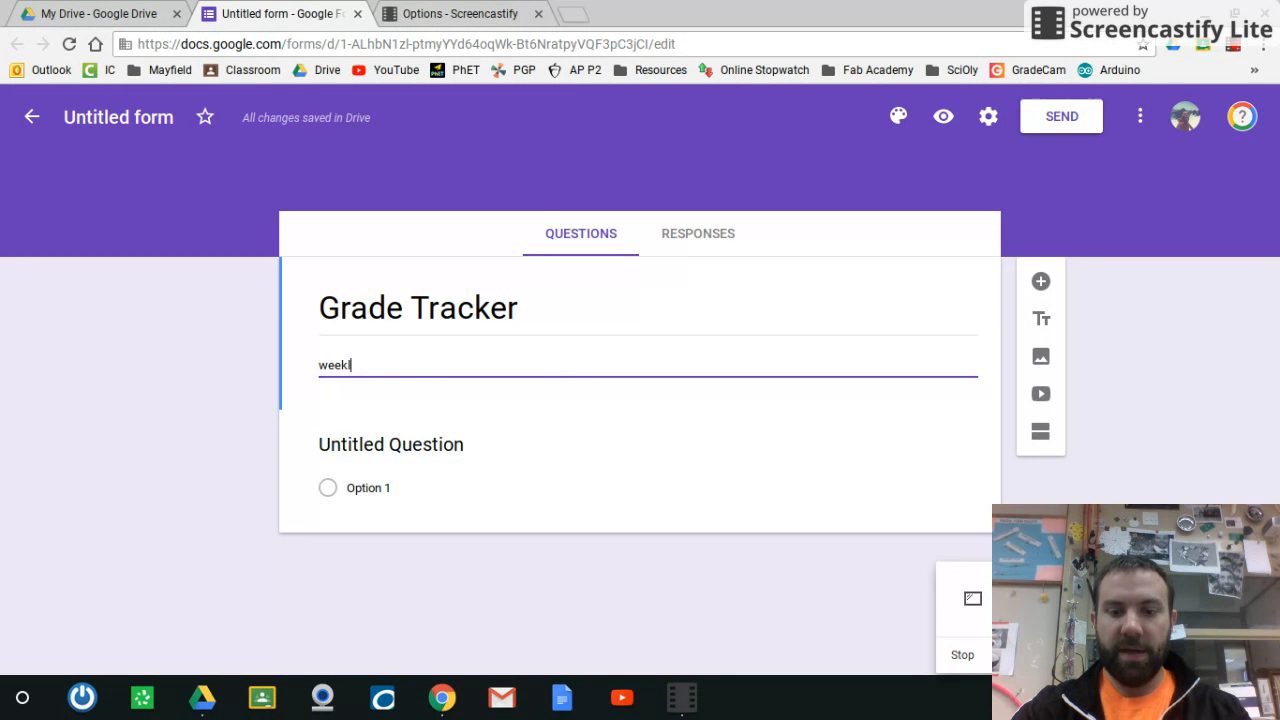
{"action": "type", "text": "y logging of "}
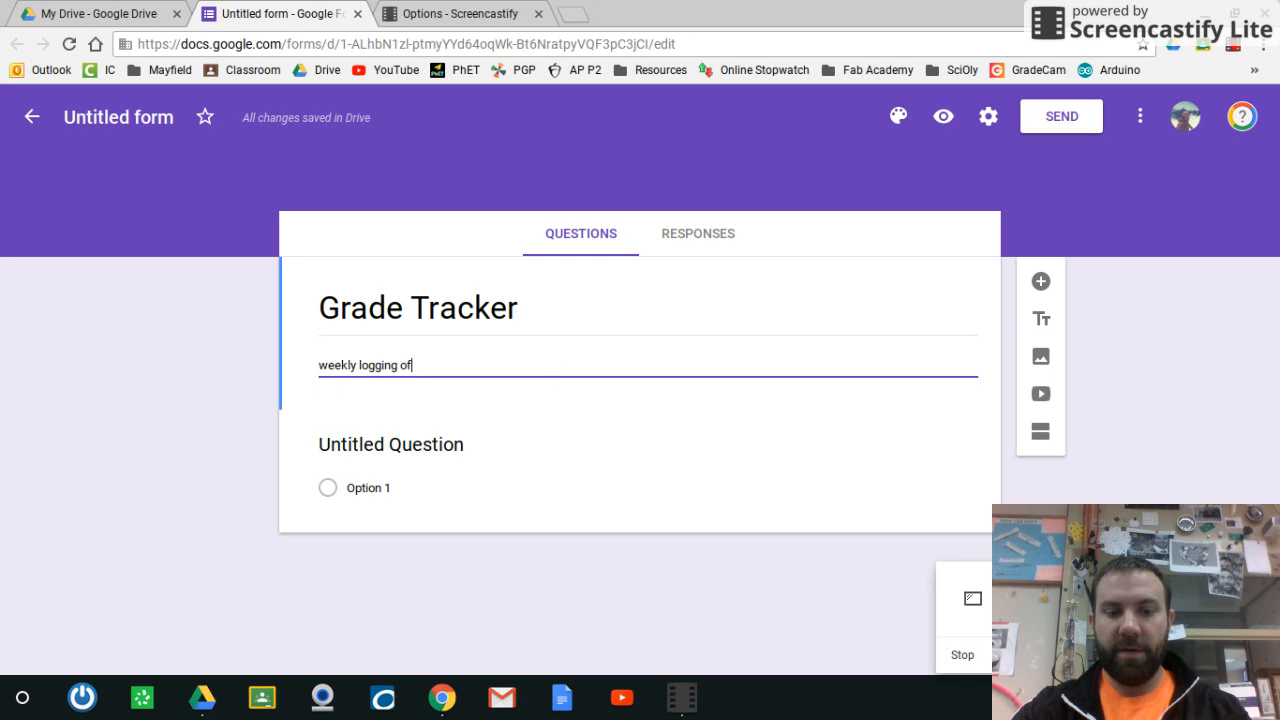
{"action": "type", "text": "some info a"}
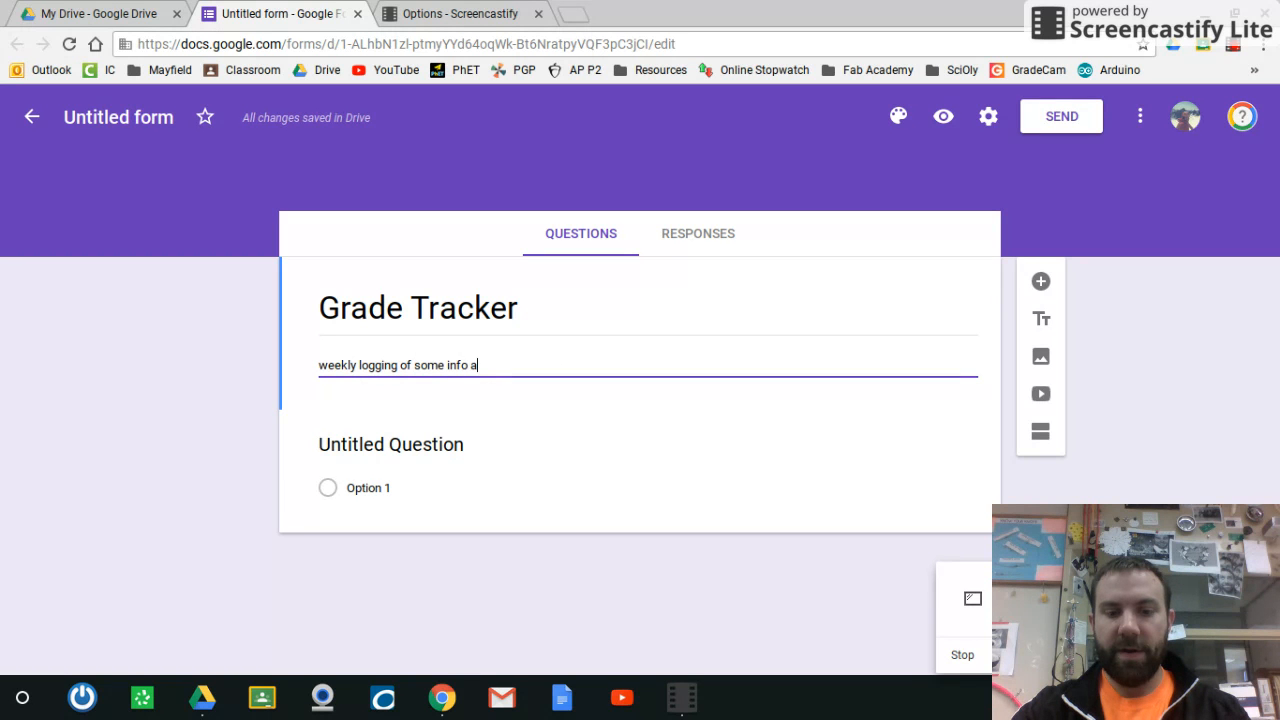
{"action": "type", "text": "bout our grades"}
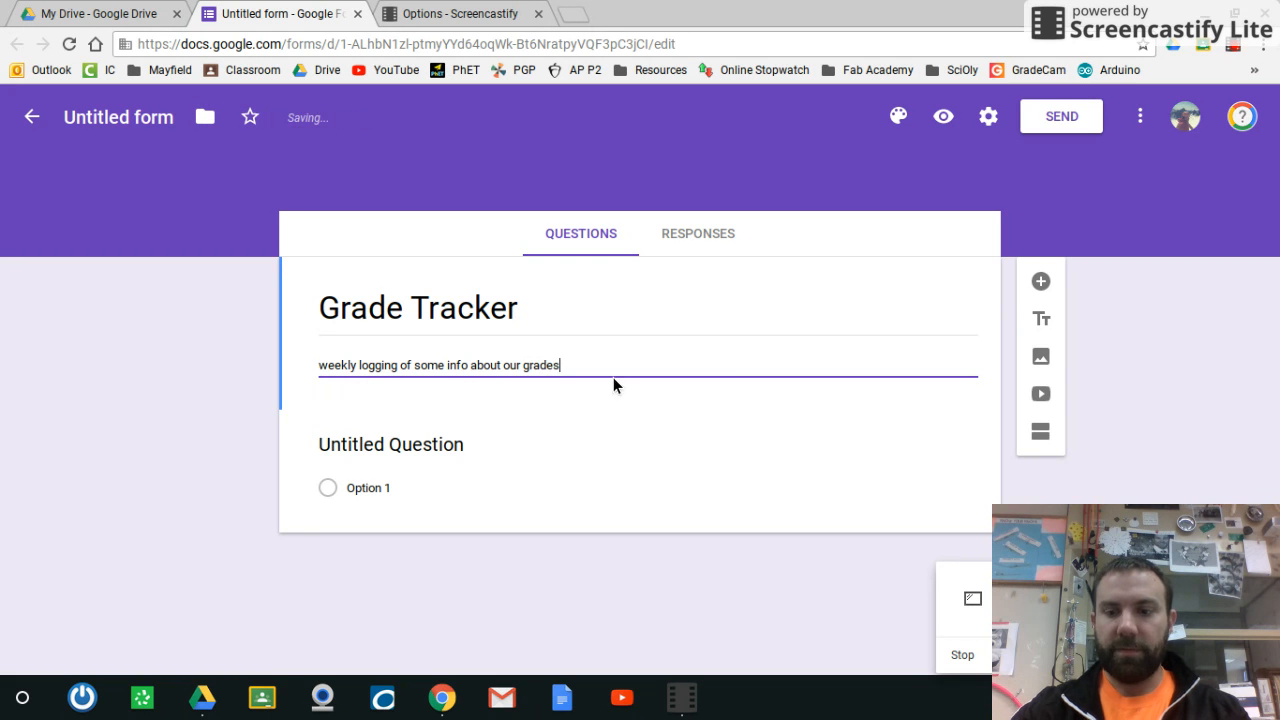
{"action": "key", "text": "BackSpace"}
{"action": "key", "text": "BackSpace"}
{"action": "key", "text": "BackSpace"}
{"action": "key", "text": "BackSpace"}
{"action": "key", "text": "BackSpace"}
{"action": "key", "text": "BackSpace"}
{"action": "key", "text": "BackSpace"}
{"action": "key", "text": "BackSpace"}
{"action": "key", "text": "BackSpace"}
{"action": "key", "text": "BackSpace"}
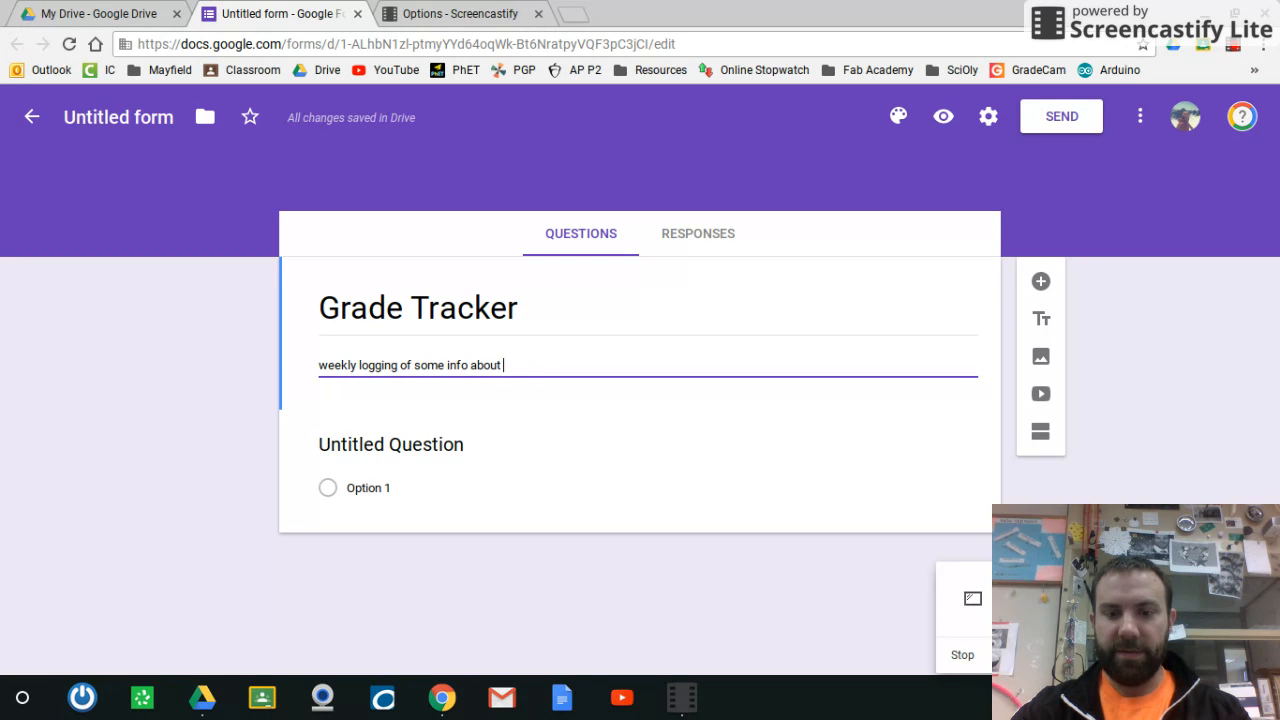
{"action": "type", "text": "my"}
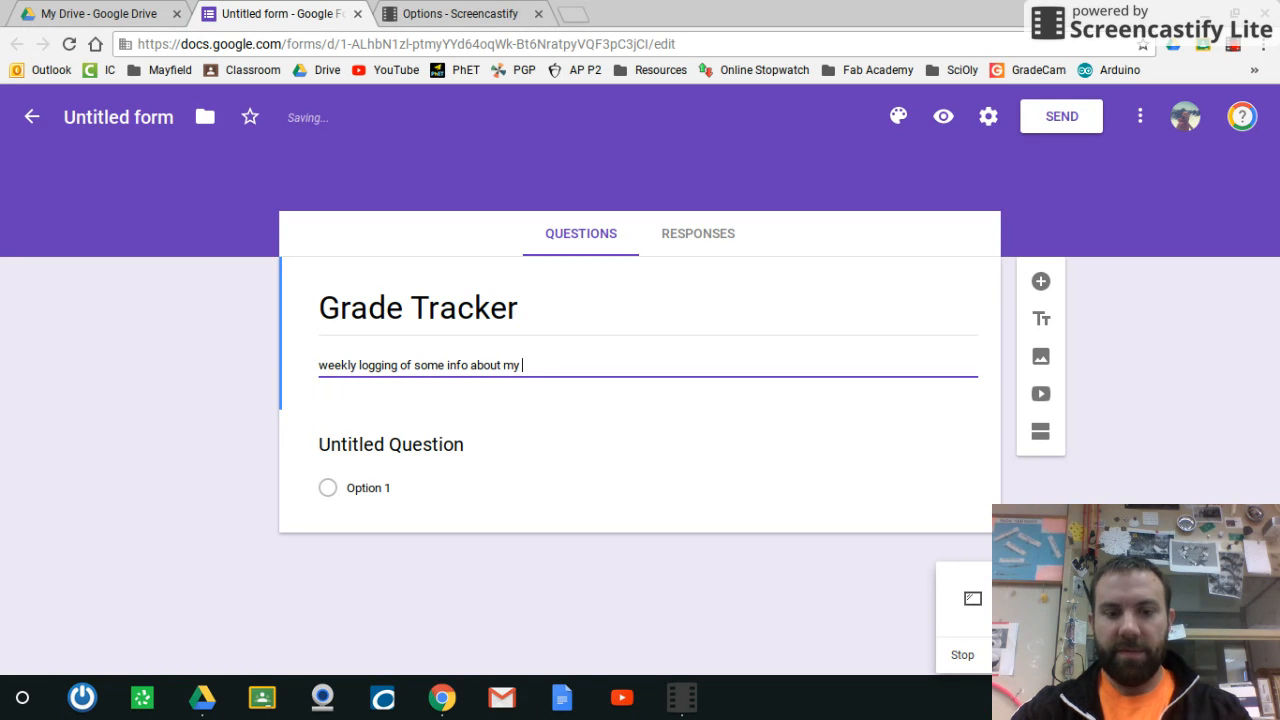
{"action": "type", "text": " grade"}
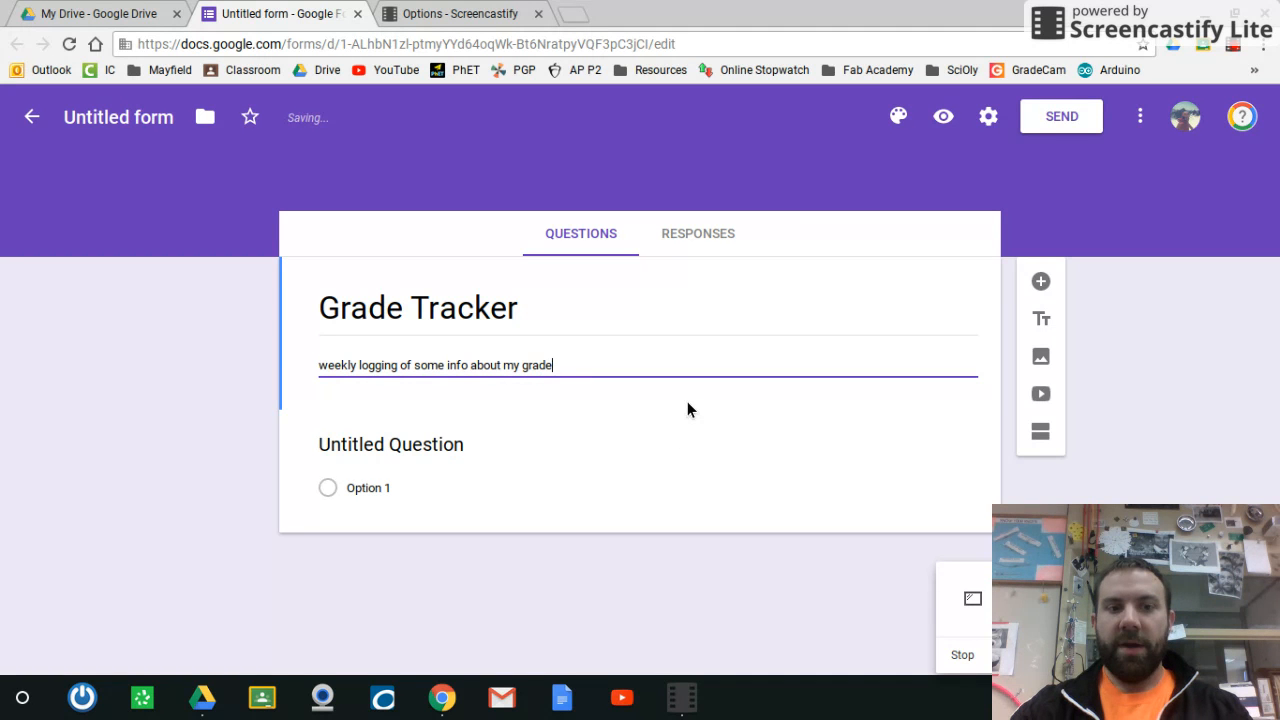
{"action": "type", "text": "s"}
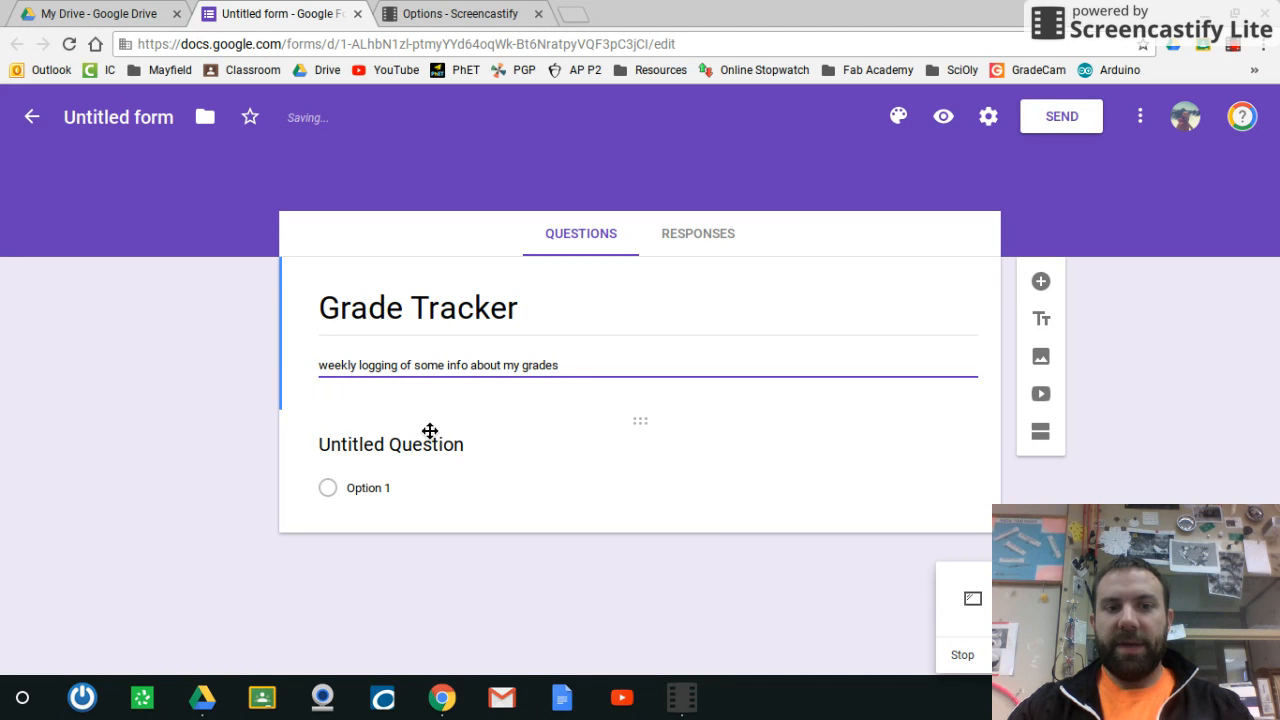
Replace the untitled question's text with "What is your current grade in Science".
{"action": "left_click", "coordinate": [585, 457]}
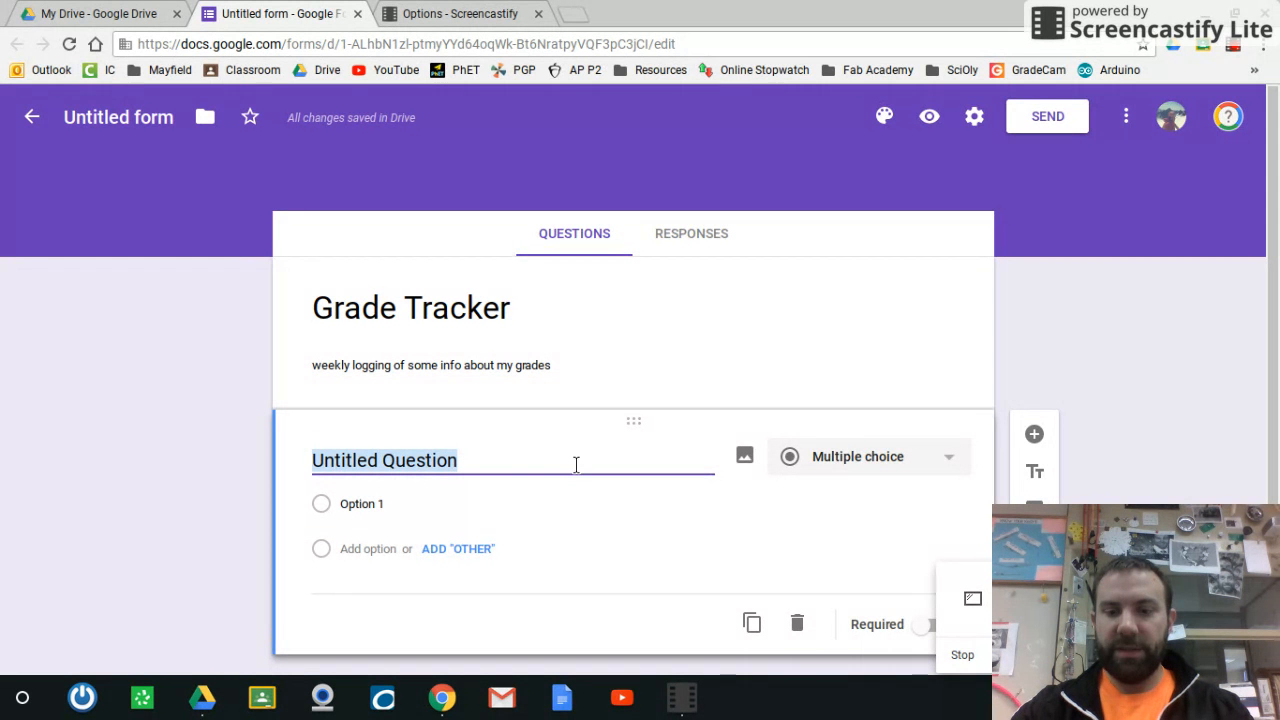
{"action": "type", "text": "W"}
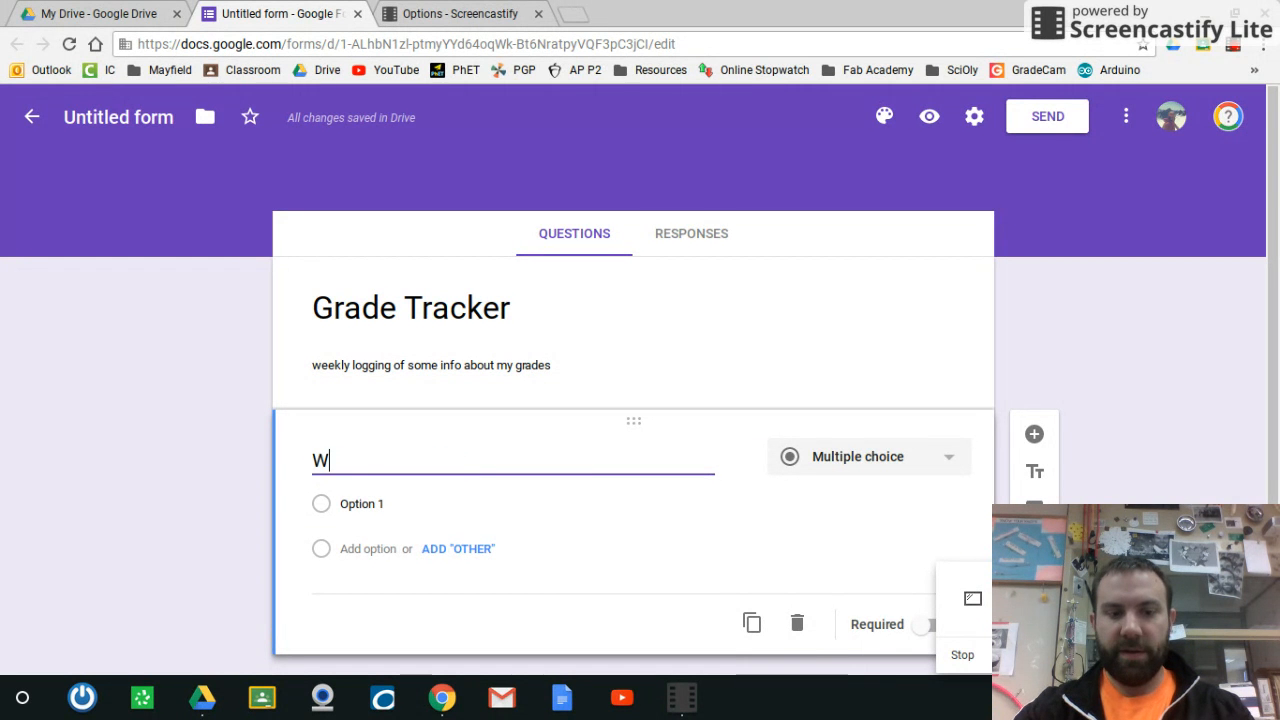
{"action": "type", "text": "hat is your "}
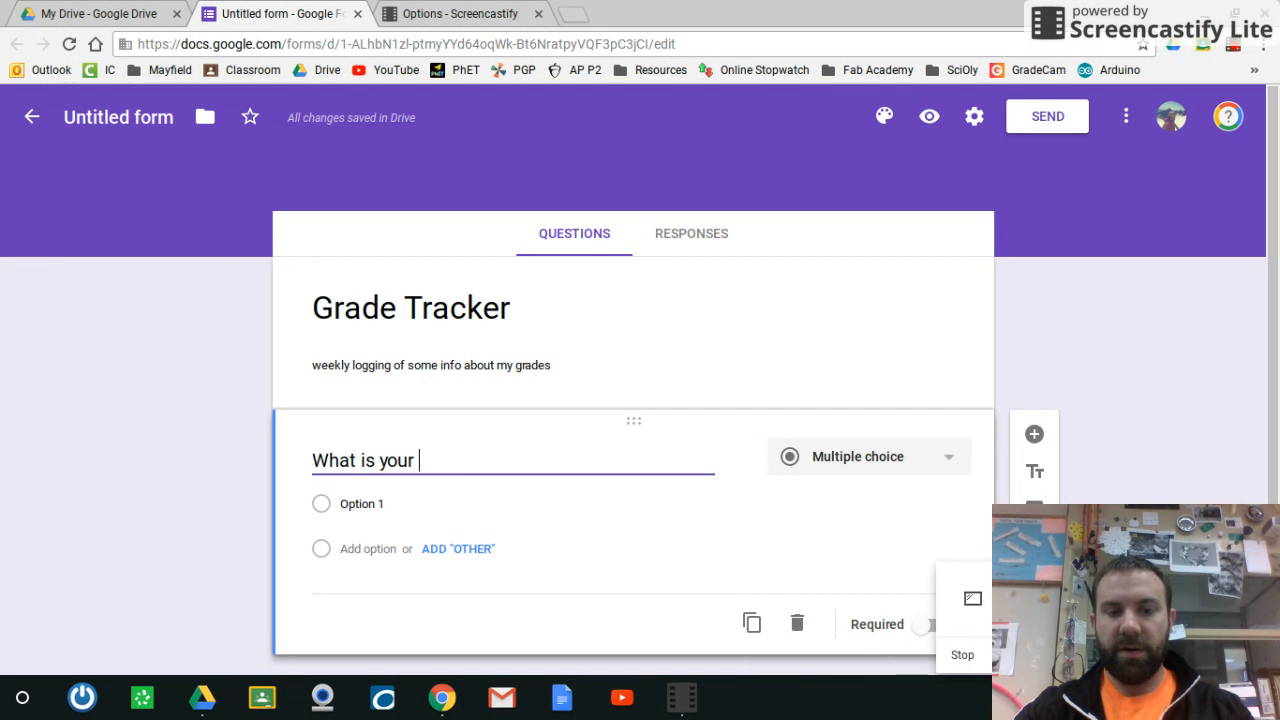
{"action": "type", "text": "current gra"}
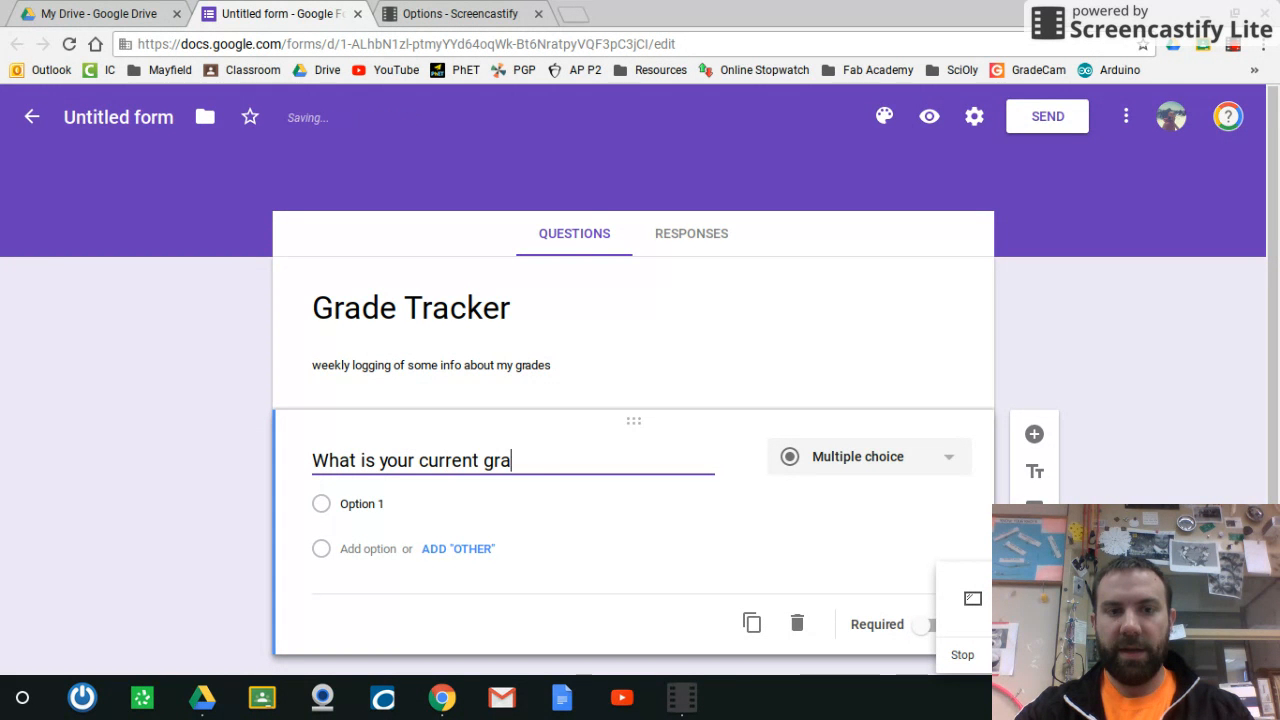
{"action": "type", "text": "de in "}
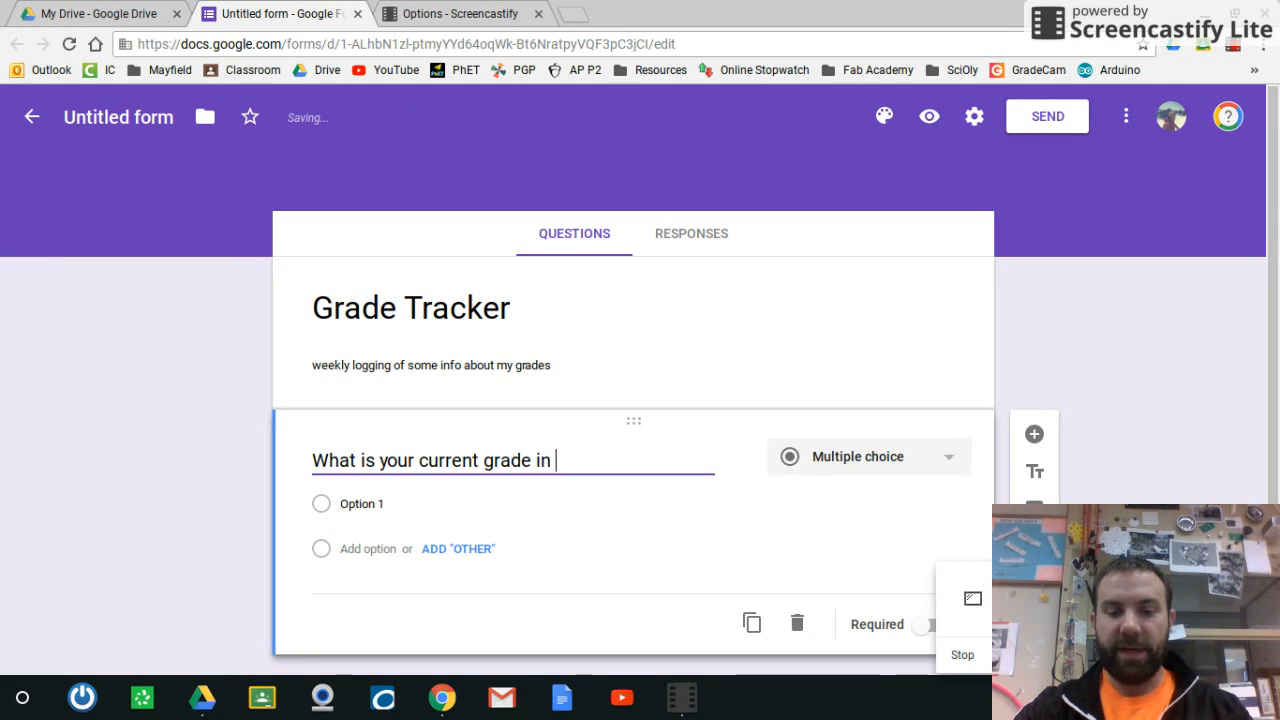
{"action": "type", "text": "Science"}
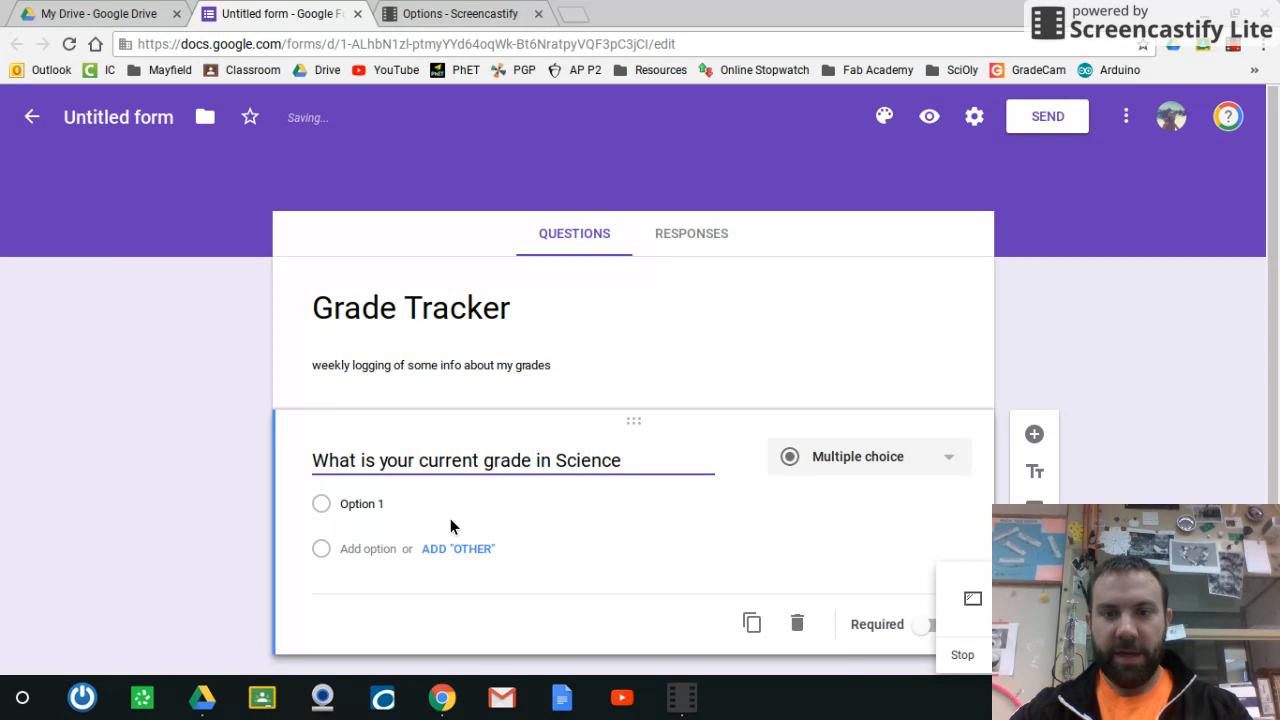
Change the Science grade question to a short answer and add a question mark at the end of its text.
{"action": "left_click", "coordinate": [901, 458]}
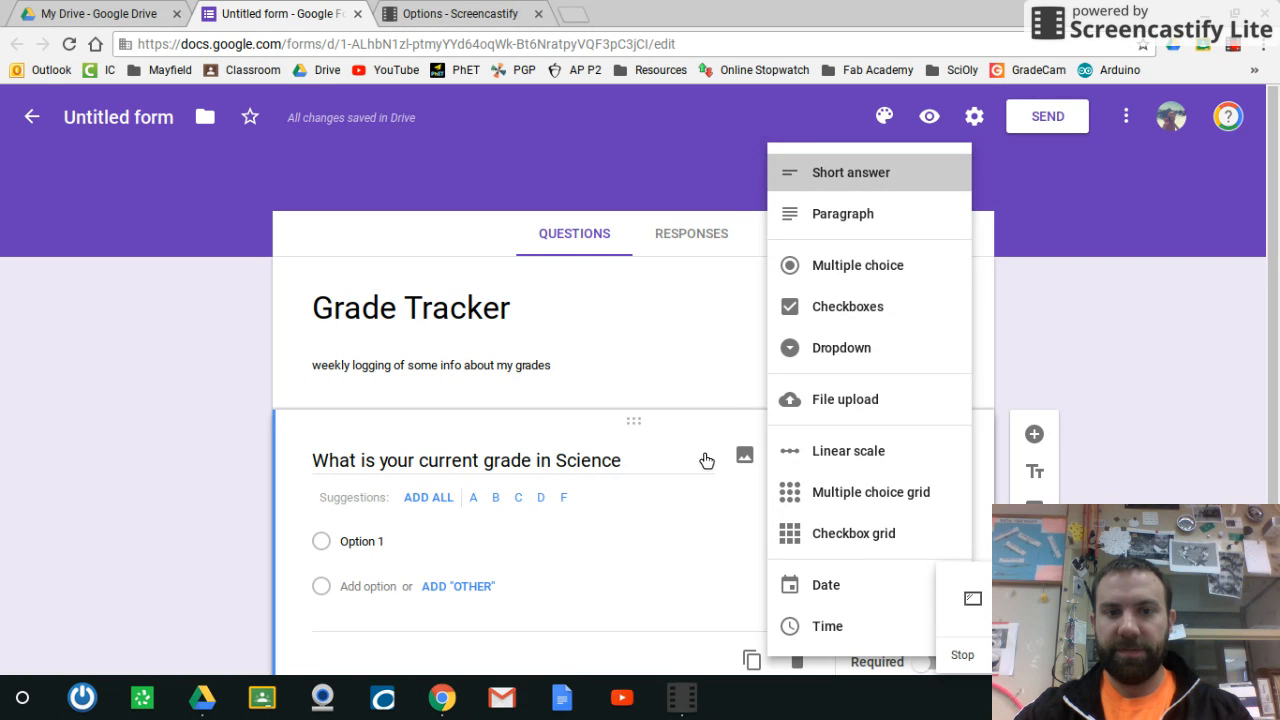
{"action": "triple_click", "coordinate": [640, 460]}
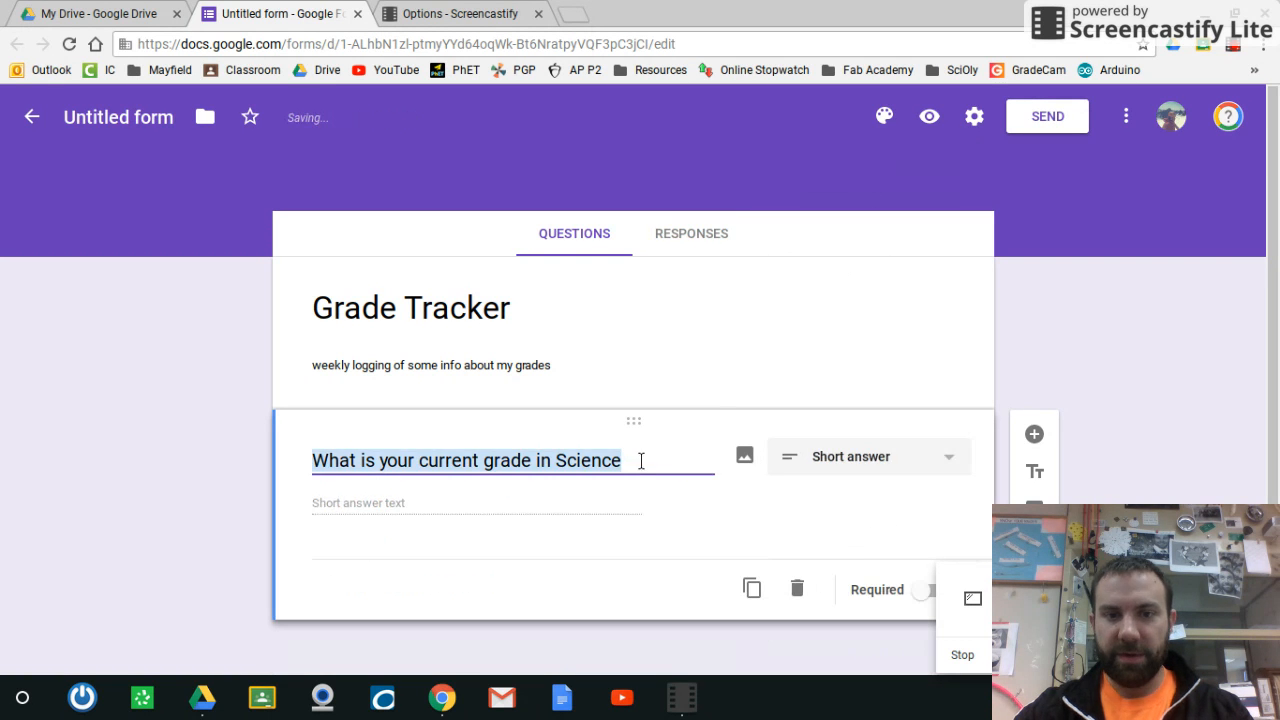
{"action": "left_click", "coordinate": [640, 460]}
{"action": "type", "text": "?"}
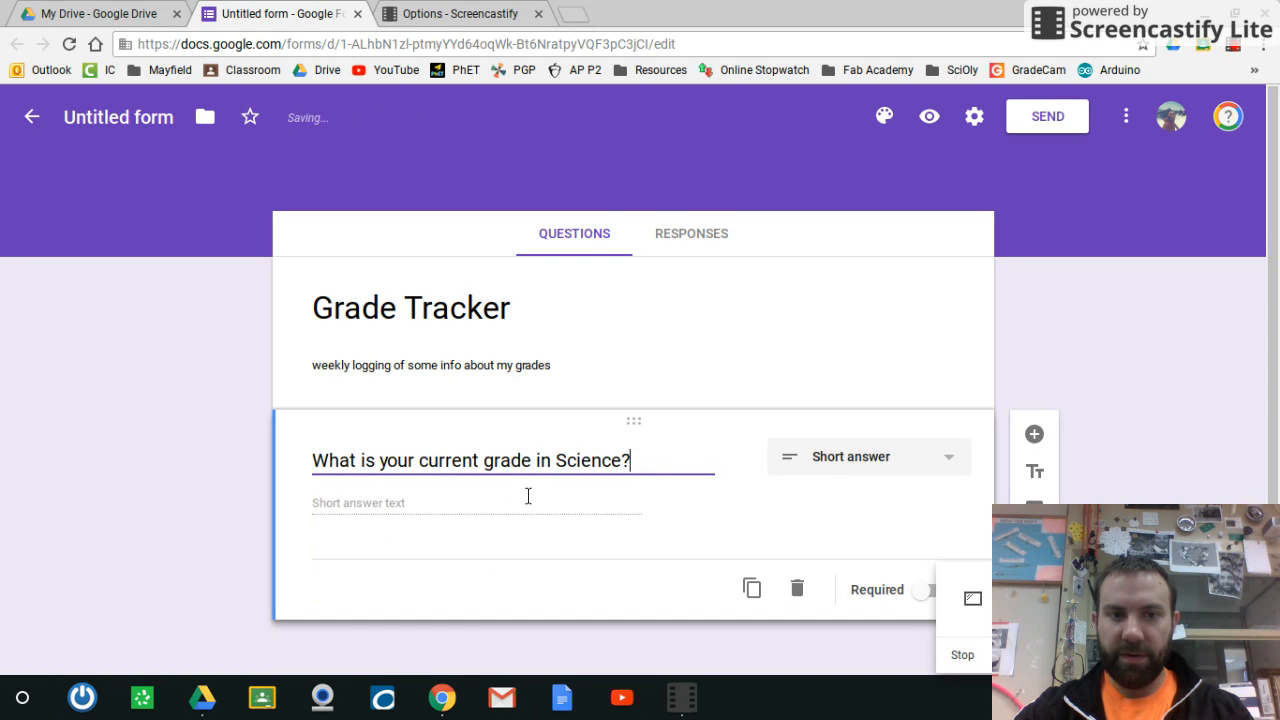
{"action": "left_click", "coordinate": [430, 503]}
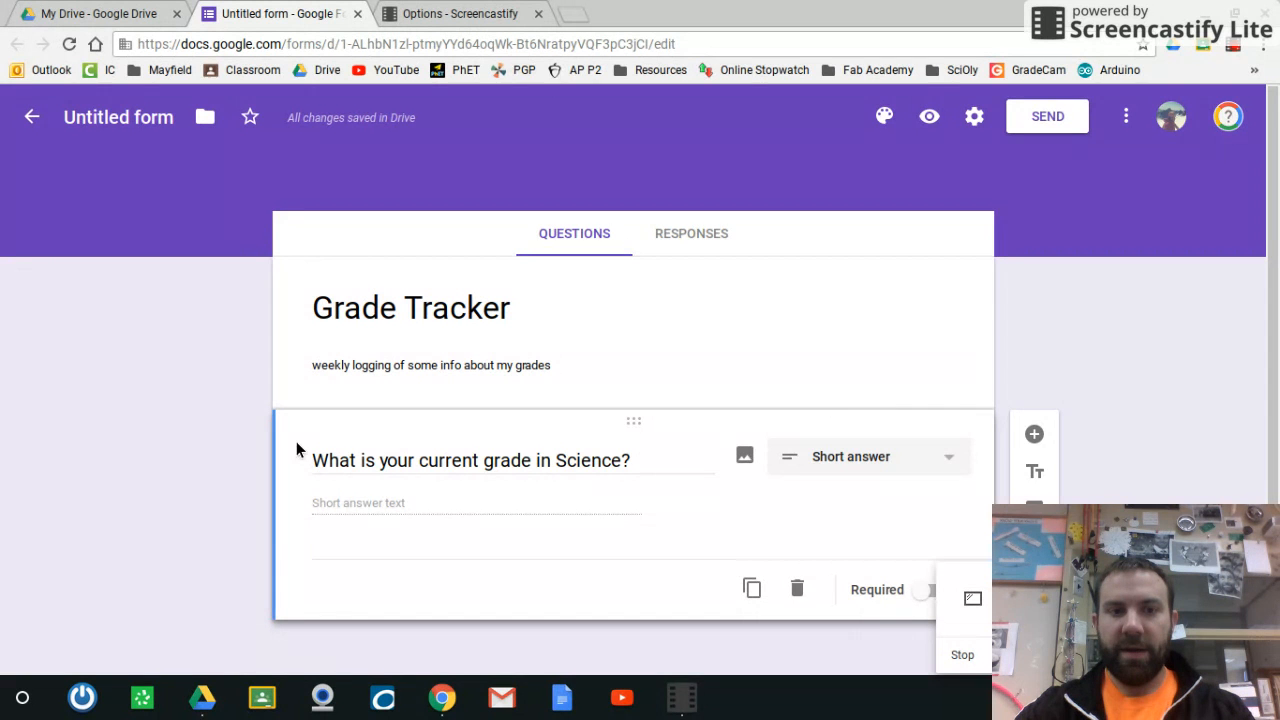
Insert "(%)" after "grade" in the Science question and make the question required.
{"action": "left_click", "coordinate": [498, 461]}
{"action": "left_click", "coordinate": [540, 461]}
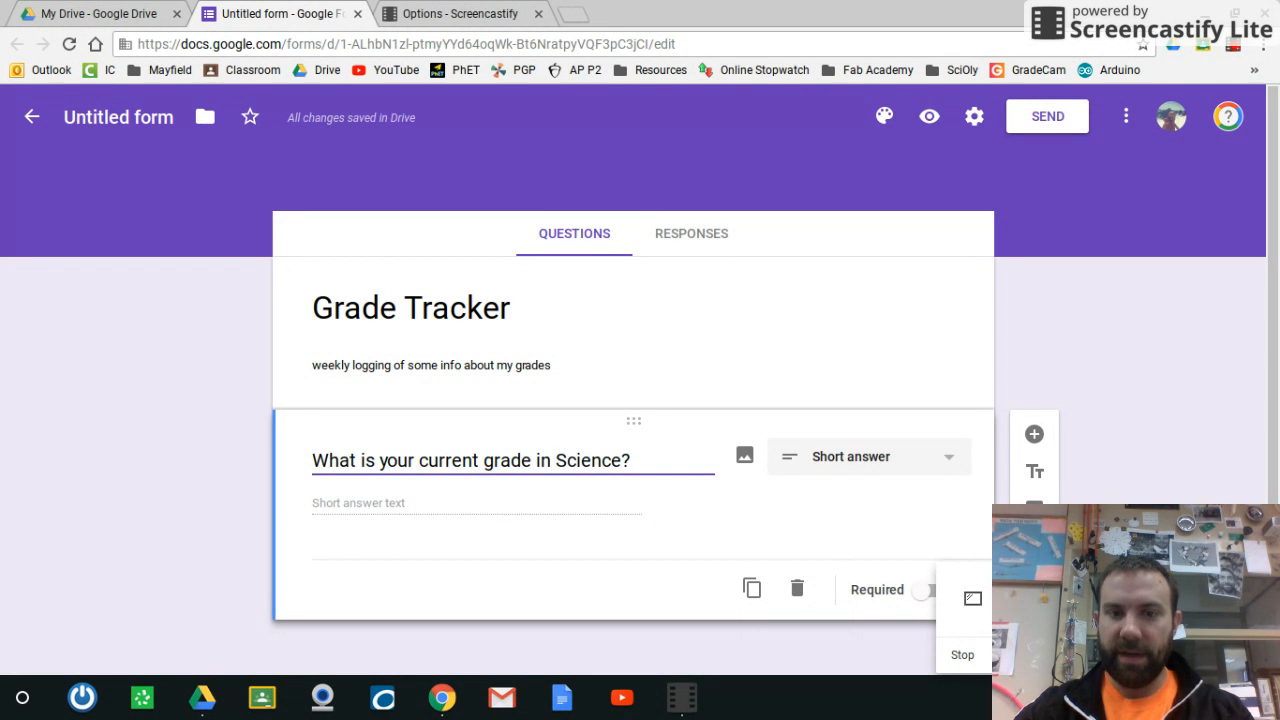
{"action": "type", "text": "("}
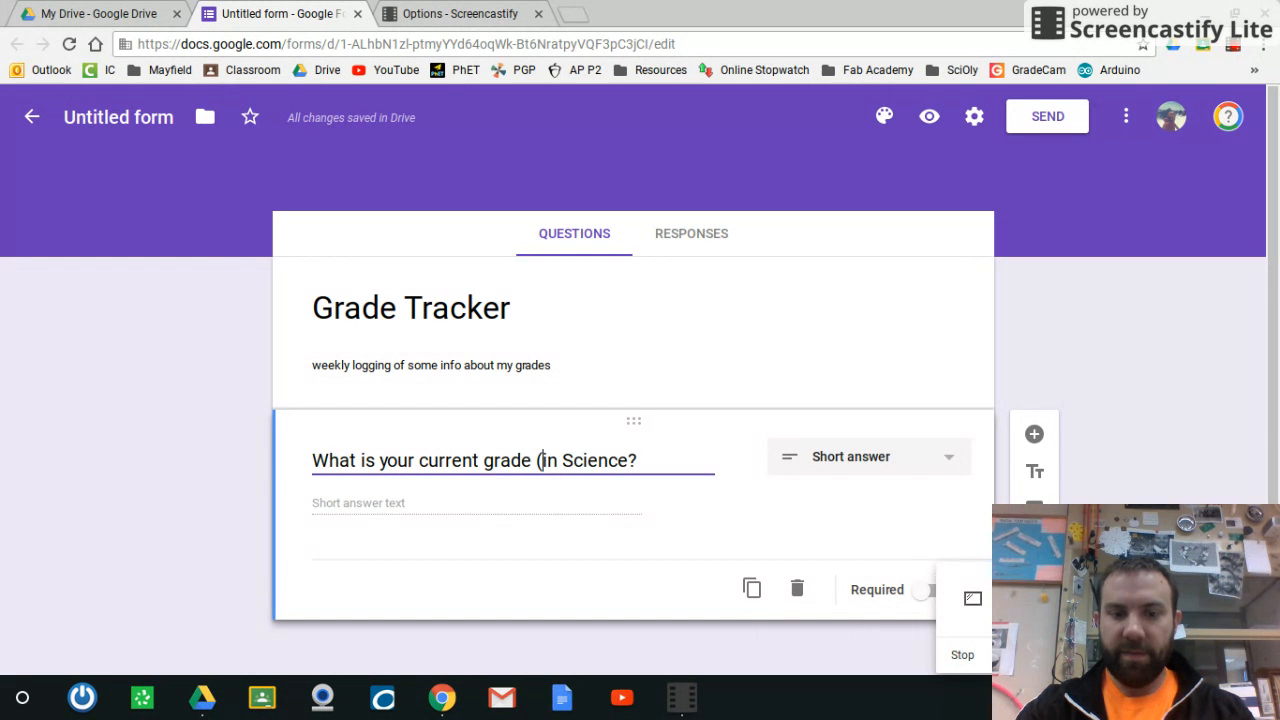
{"action": "type", "text": "5)"}
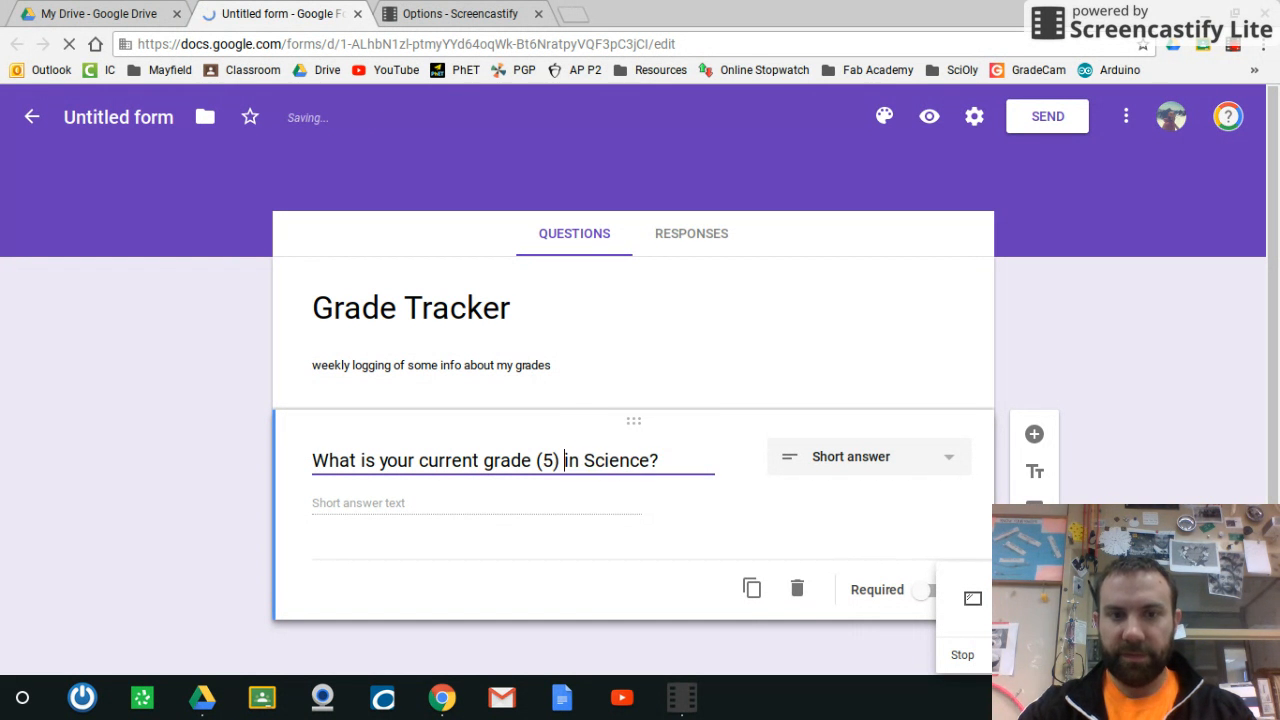
{"action": "key", "text": "BackSpace"}
{"action": "key", "text": "BackSpace"}
{"action": "key", "text": "BackSpace"}
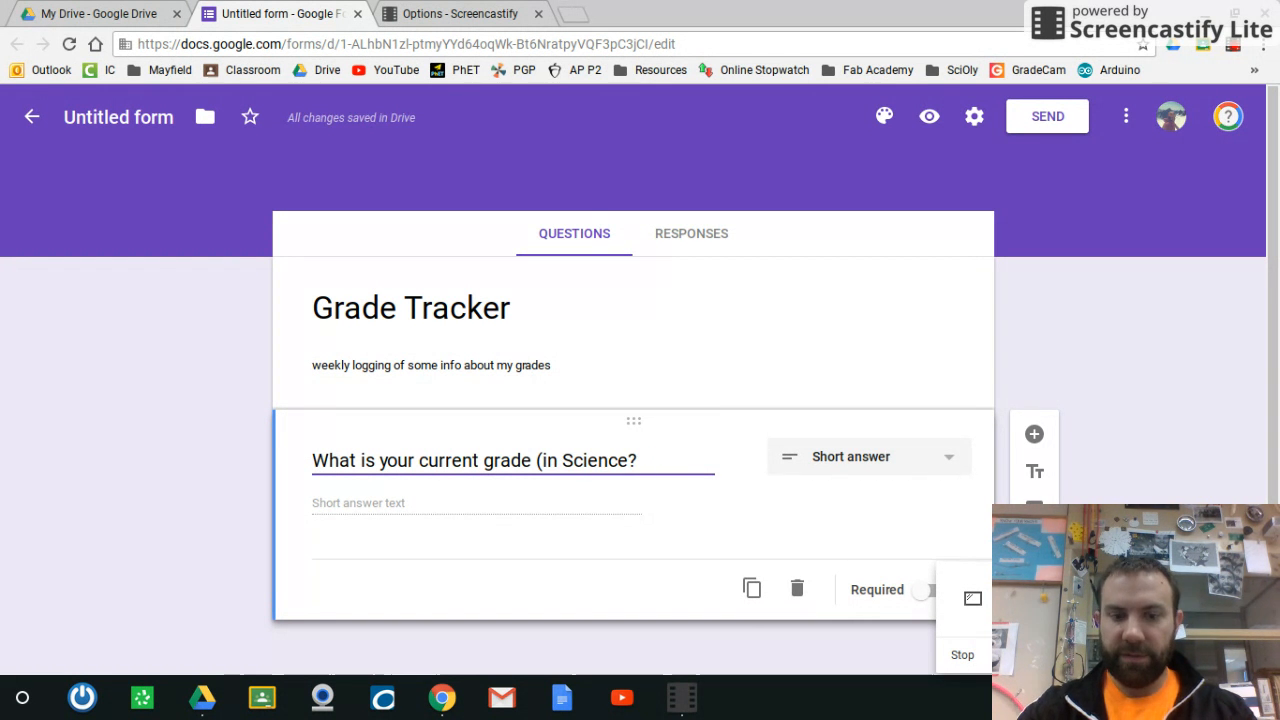
{"action": "type", "text": "%)"}
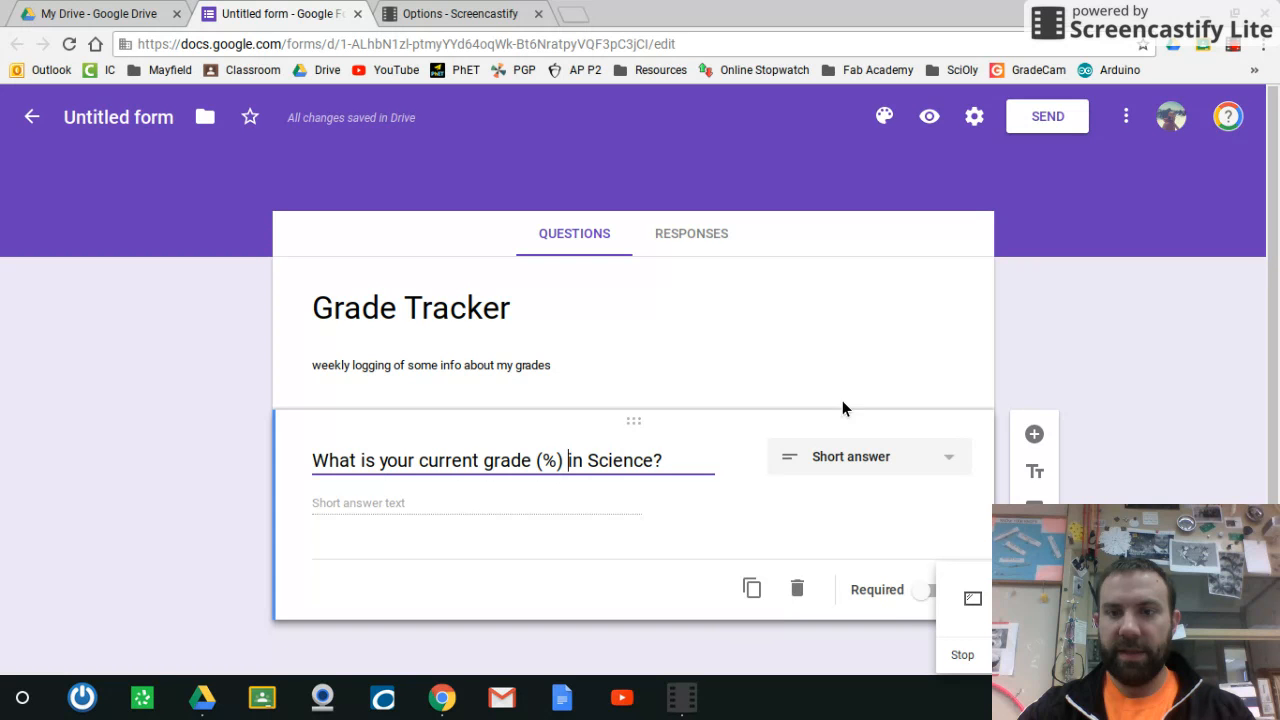
{"action": "left_click", "coordinate": [915, 592]}
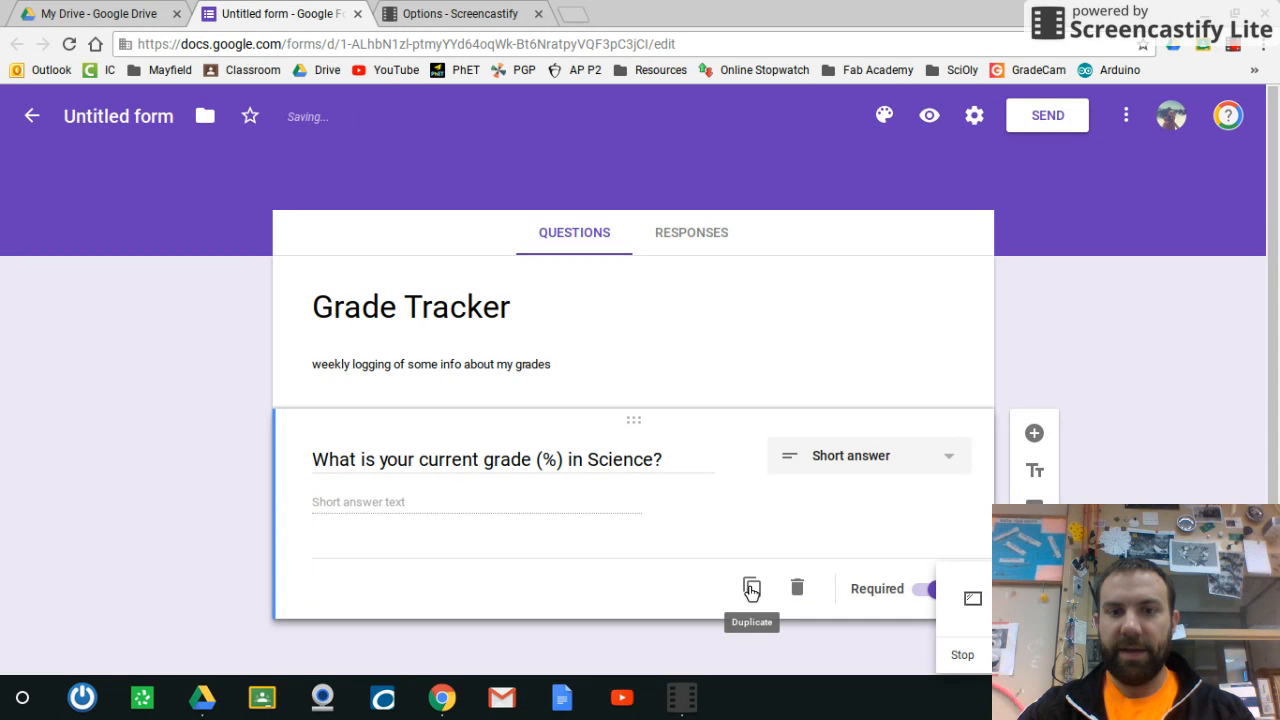
Duplicate the Science grade question and replace "%" with "letter" inside the parentheses of the copy's text.
{"action": "left_click", "coordinate": [751, 591]}
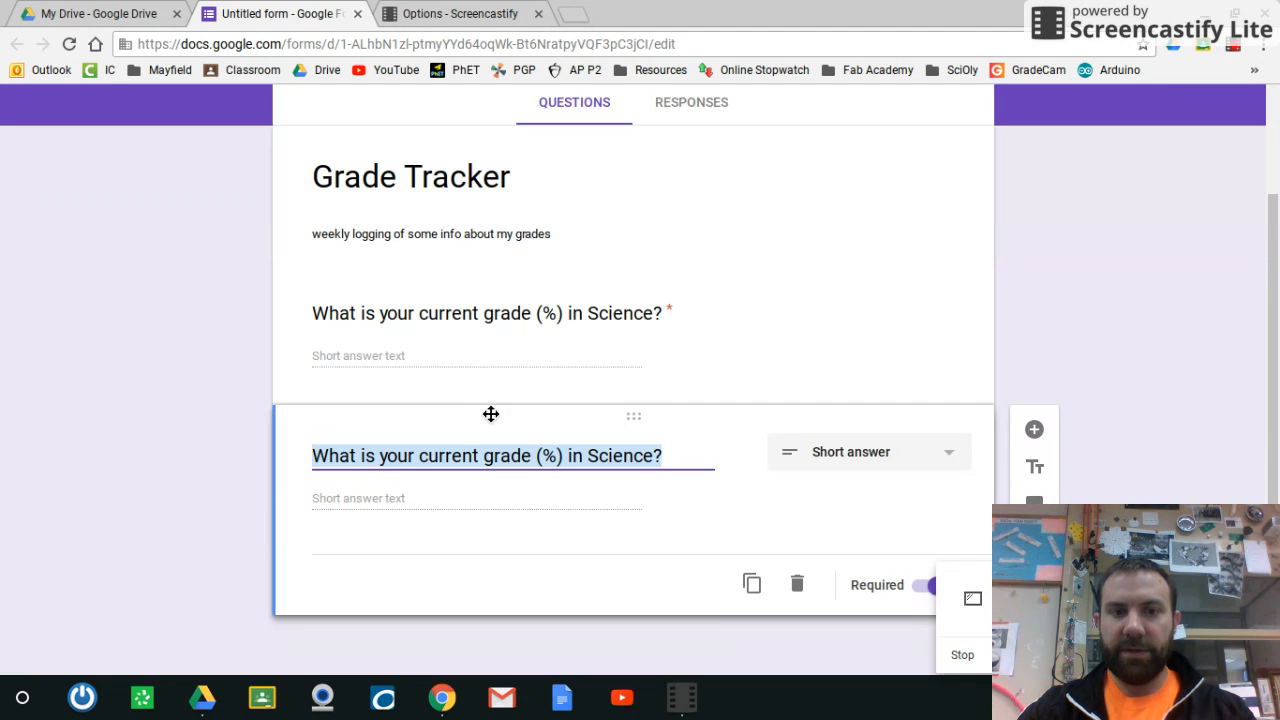
{"action": "left_click", "coordinate": [557, 455]}
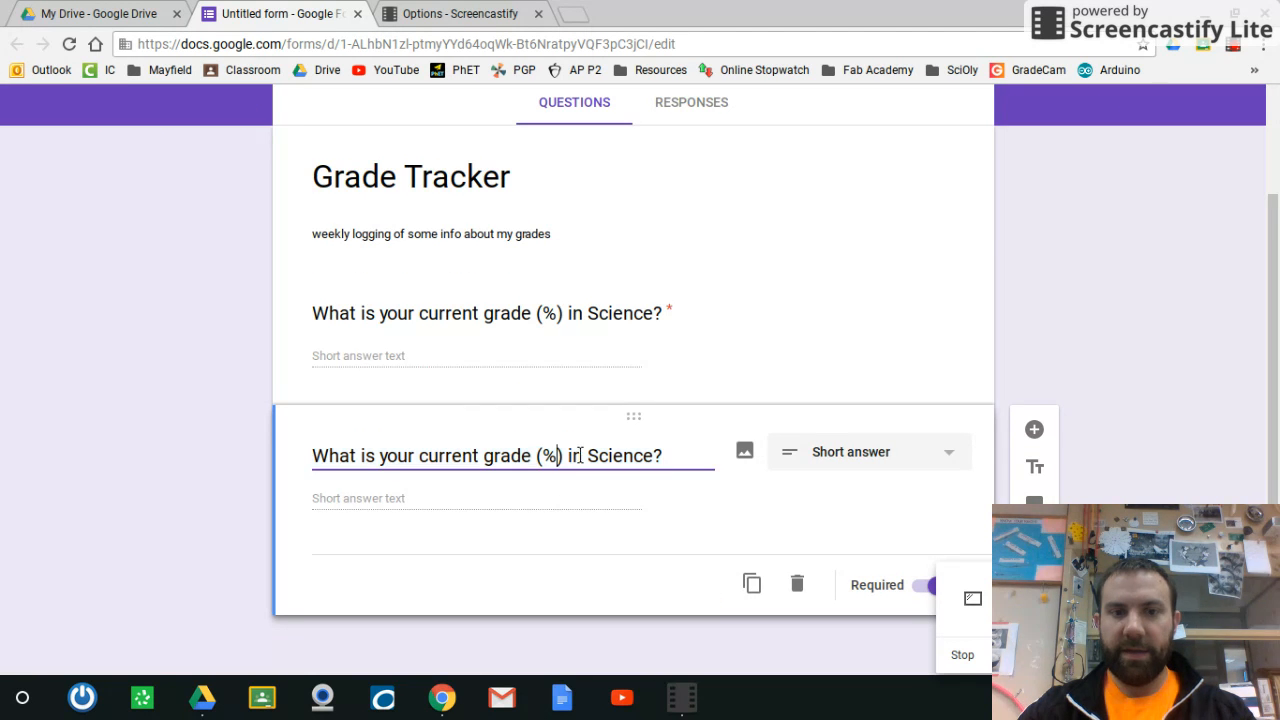
{"action": "key", "text": "BackSpace"}
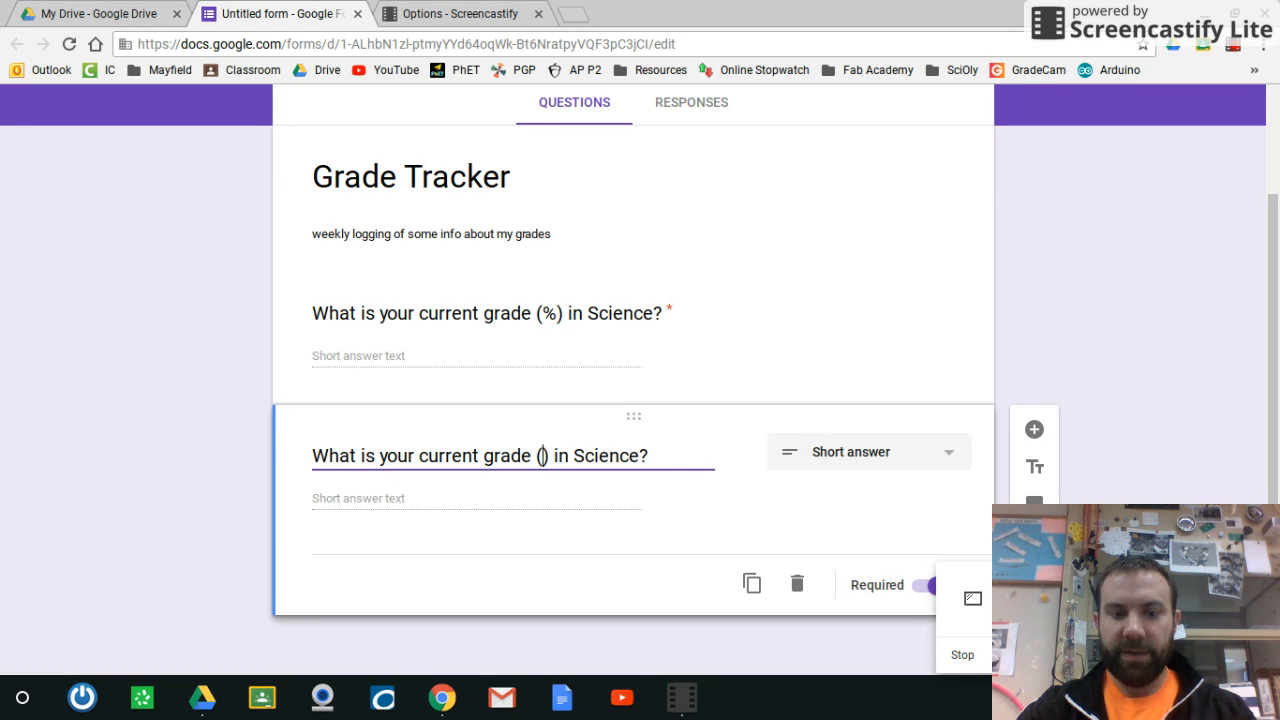
{"action": "type", "text": "lrttrt"}
{"action": "key", "text": "BackSpace"}
{"action": "key", "text": "BackSpace"}
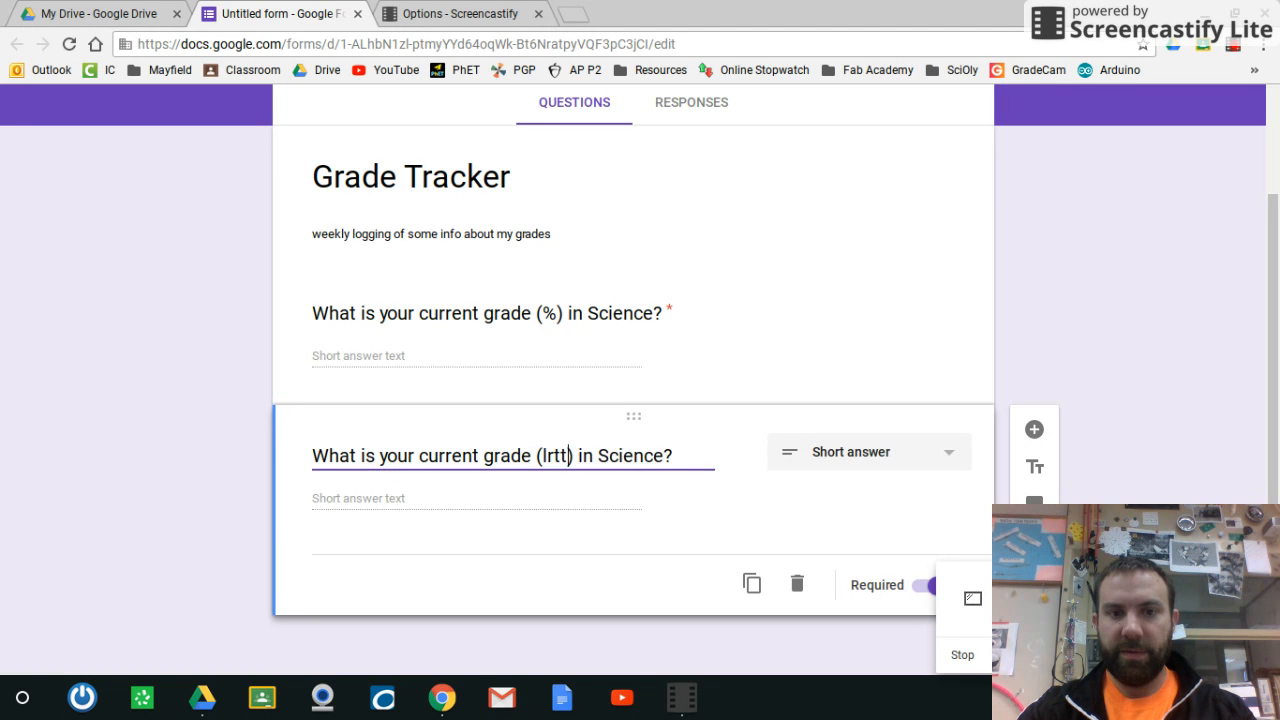
{"action": "key", "text": "BackSpace"}
{"action": "key", "text": "BackSpace"}
{"action": "key", "text": "BackSpace"}
{"action": "key", "text": "BackSpace"}
{"action": "type", "text": "lr"}
{"action": "key", "text": "BackSpace"}
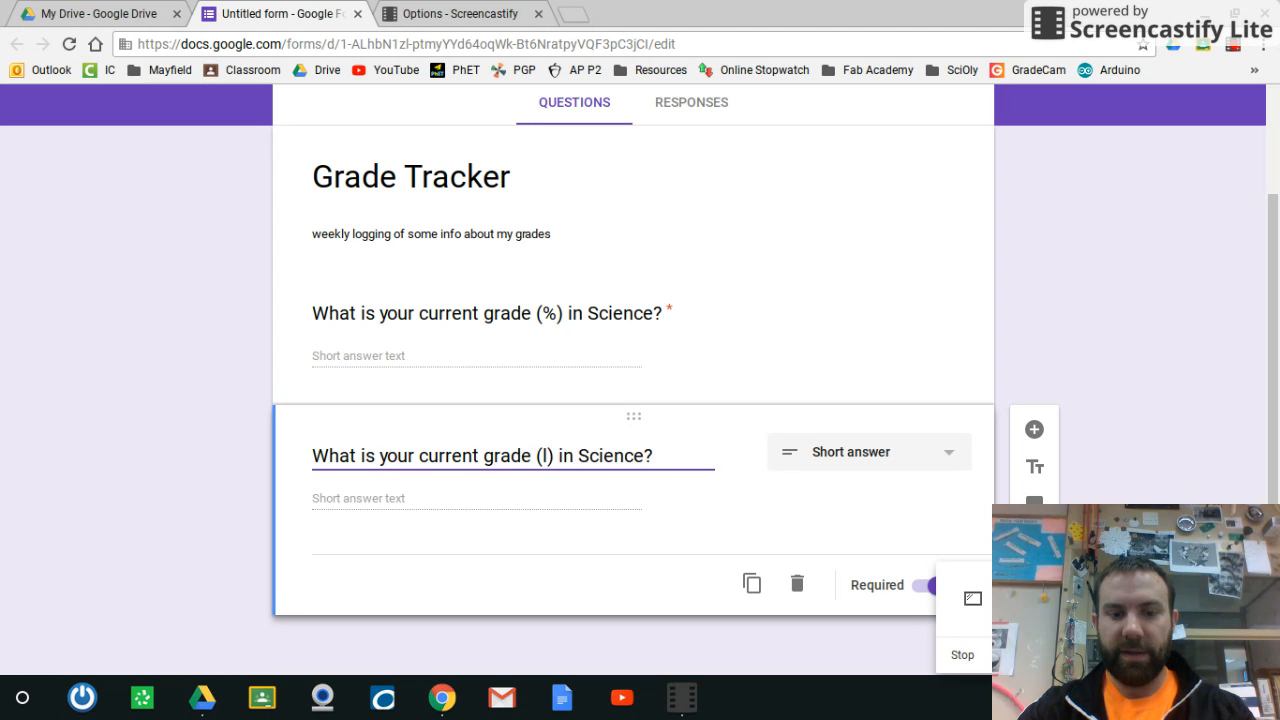
{"action": "type", "text": "ettrt"}
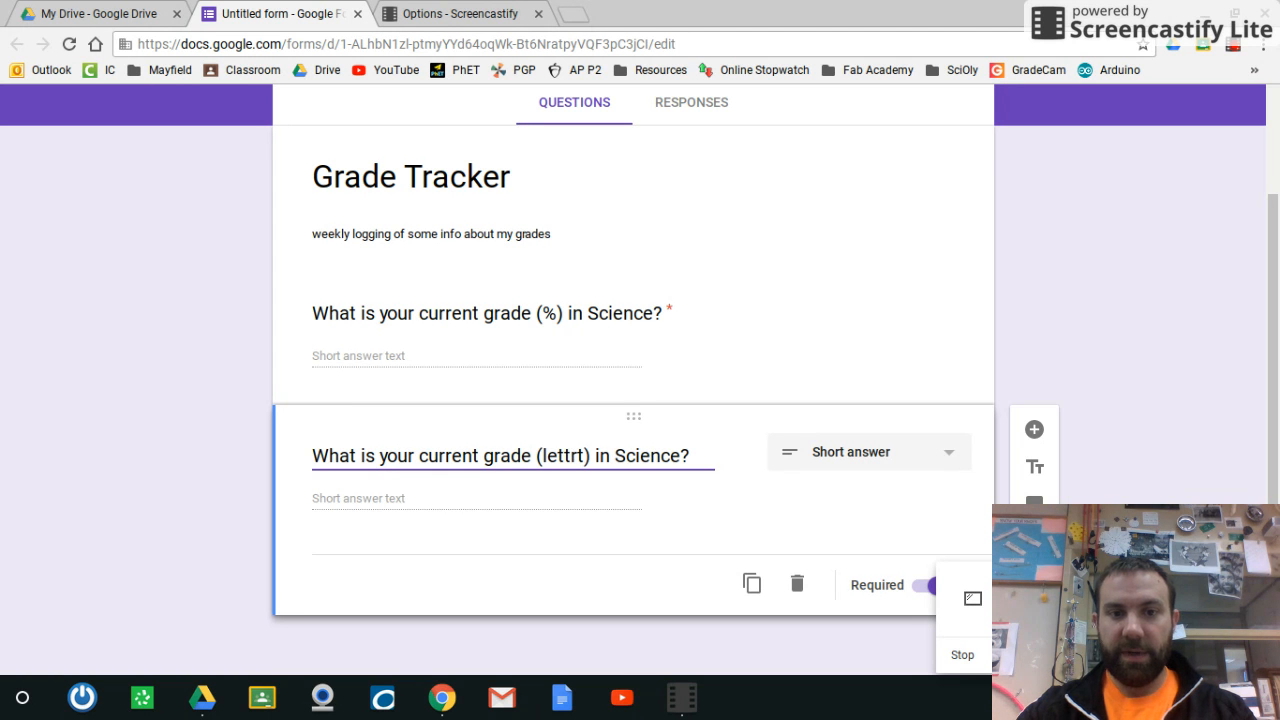
{"action": "key", "text": "BackSpace"}
{"action": "key", "text": "BackSpace"}
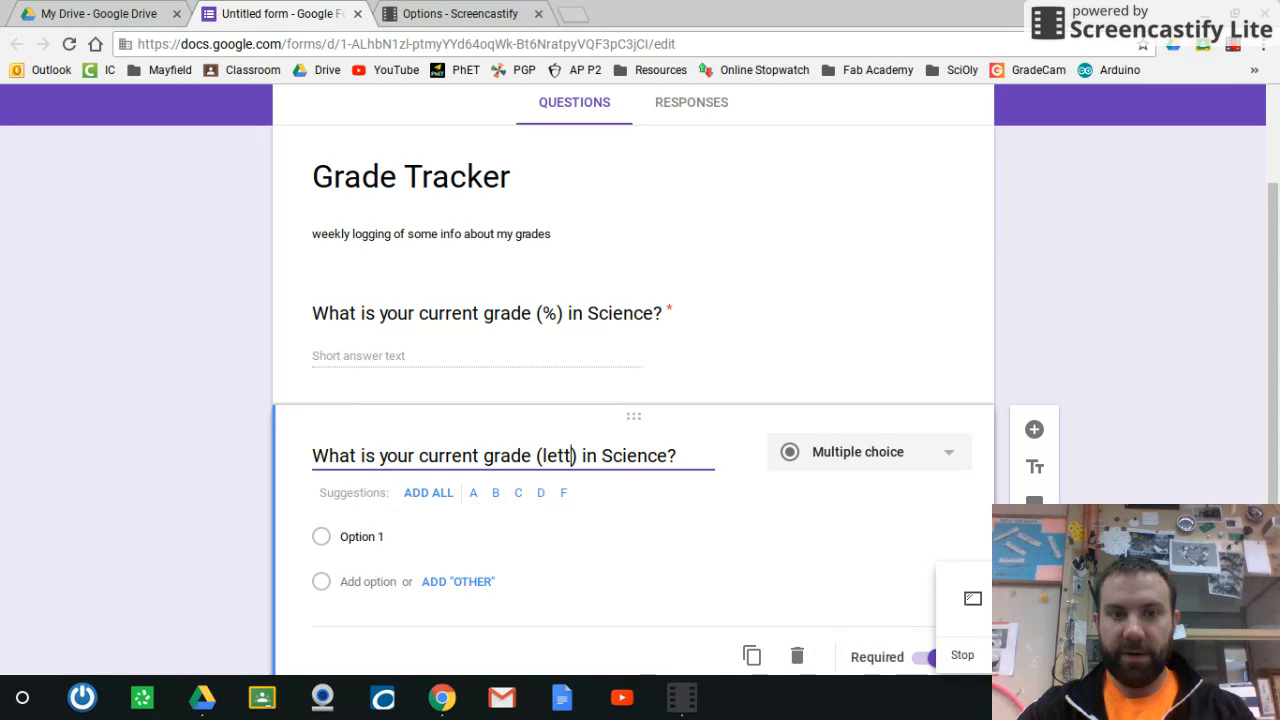
{"action": "type", "text": "r"}
{"action": "key", "text": "BackSpace"}
{"action": "type", "text": "er"}
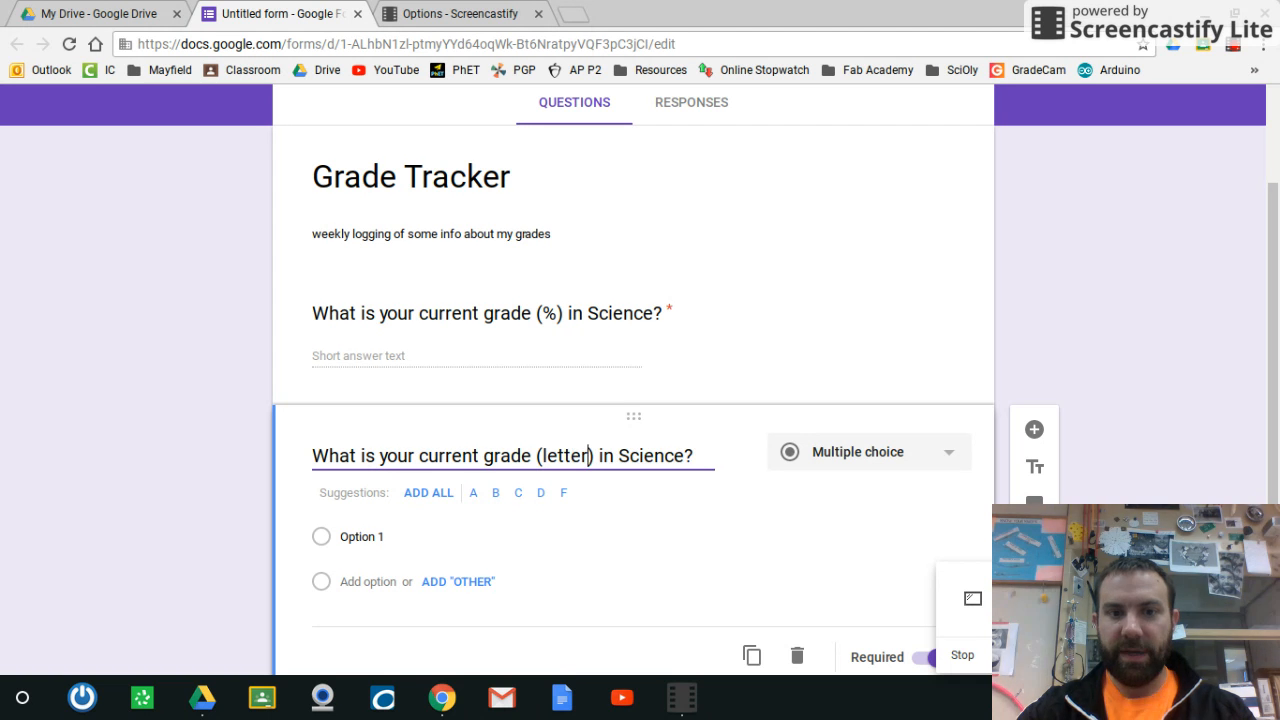
Add all suggested answer options A, B, C, D and F to the letter grade question.
{"action": "left_click", "coordinate": [440, 494]}
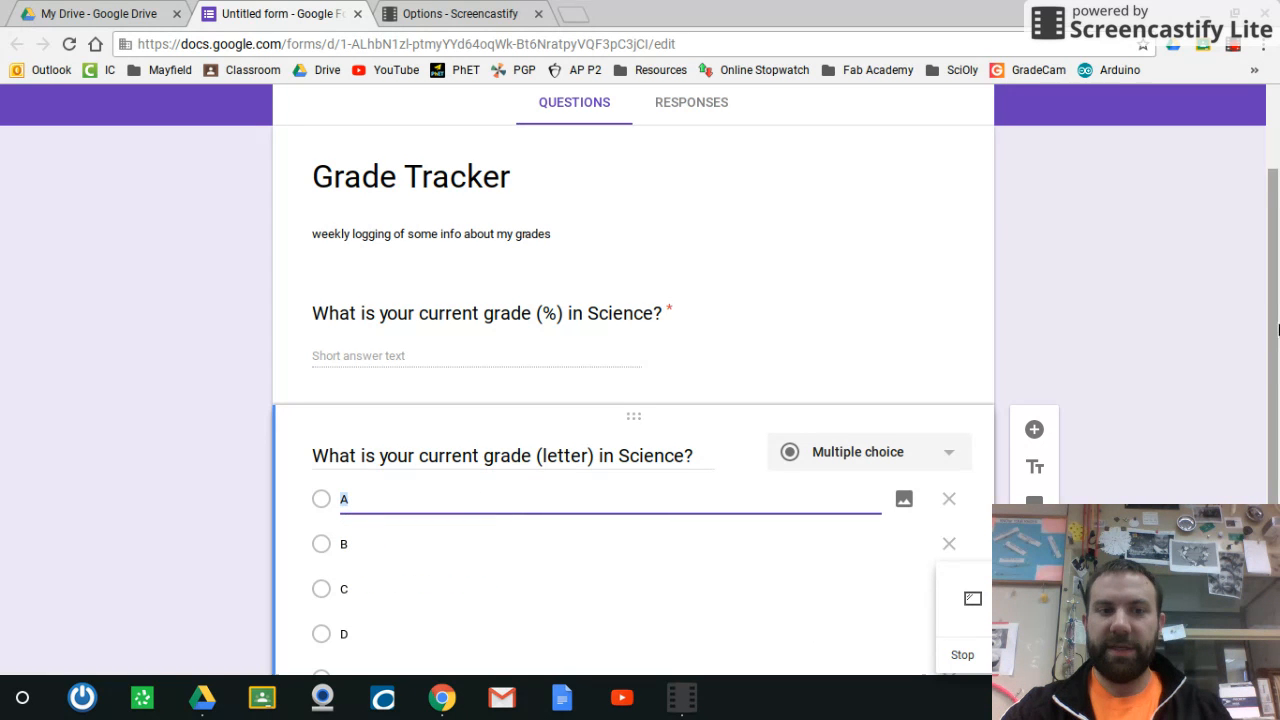
{"action": "left_click_drag", "start_coordinate": [1278, 330], "coordinate": [1278, 350]}
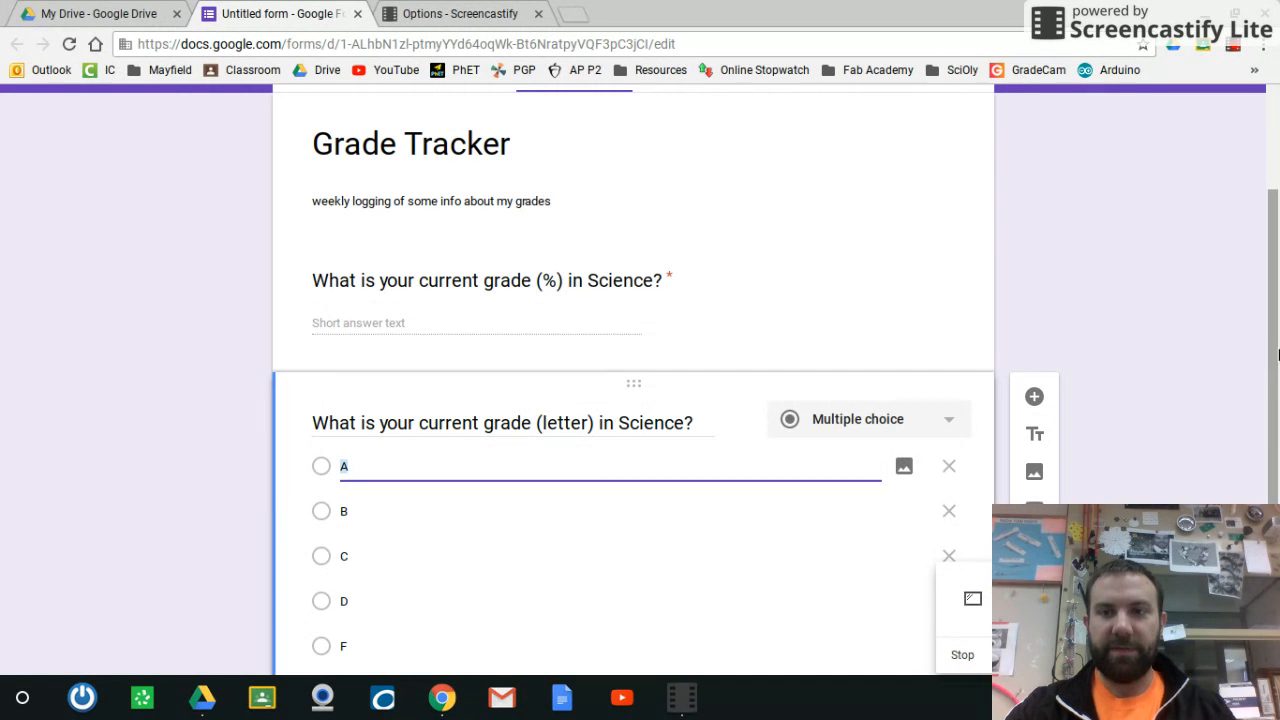
{"action": "left_click_drag", "start_coordinate": [1270, 352], "coordinate": [1268, 430]}
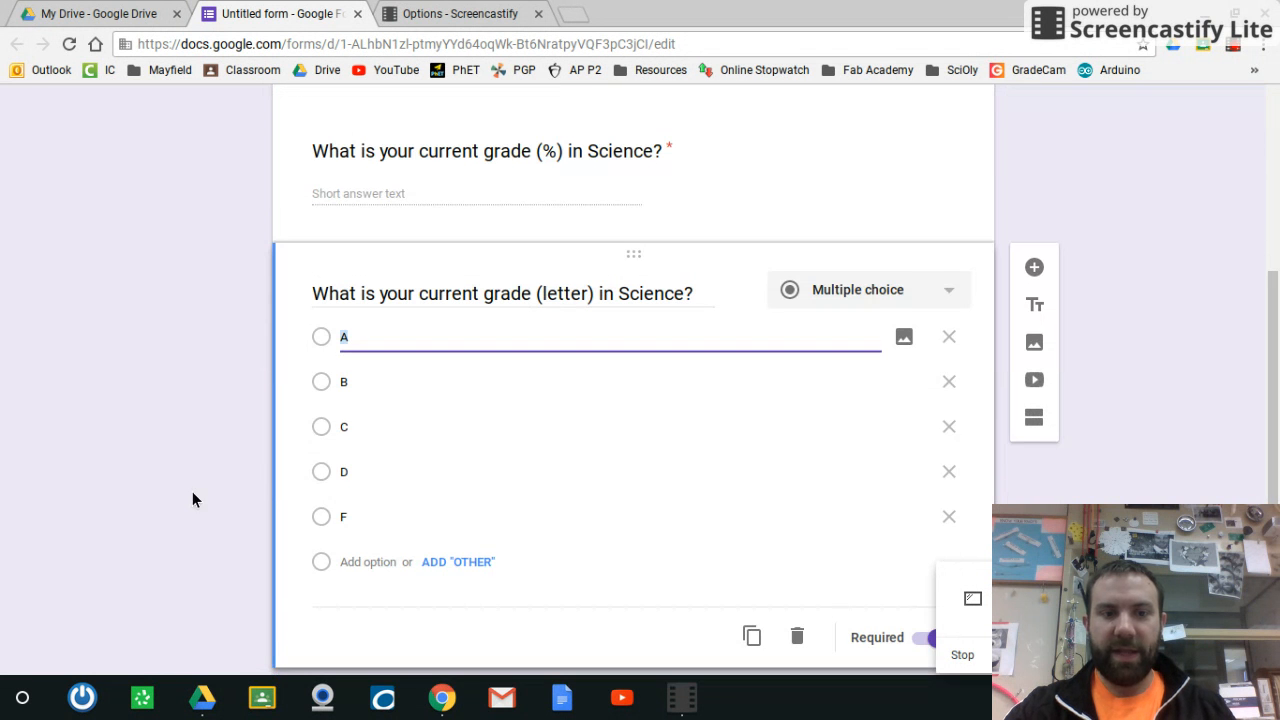
{"action": "left_click", "coordinate": [357, 597]}
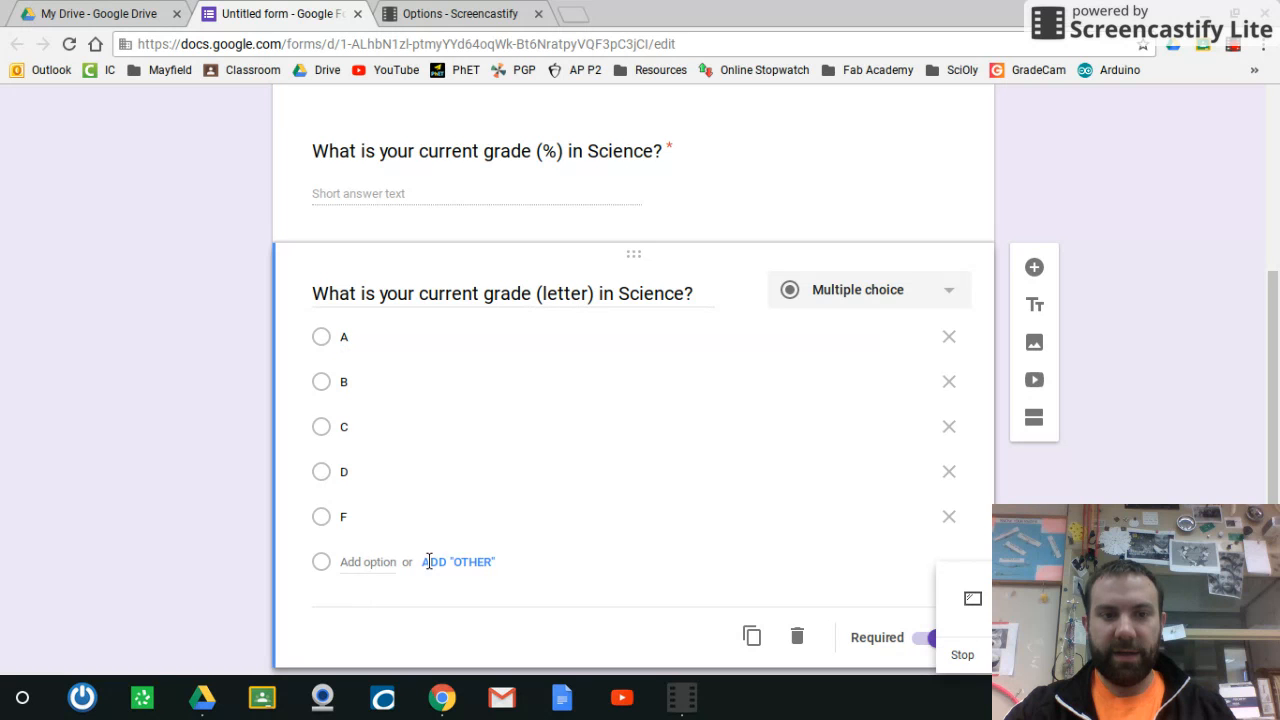
Add an "A-" option to the letter grade question and place it directly below A.
{"action": "left_click", "coordinate": [363, 562]}
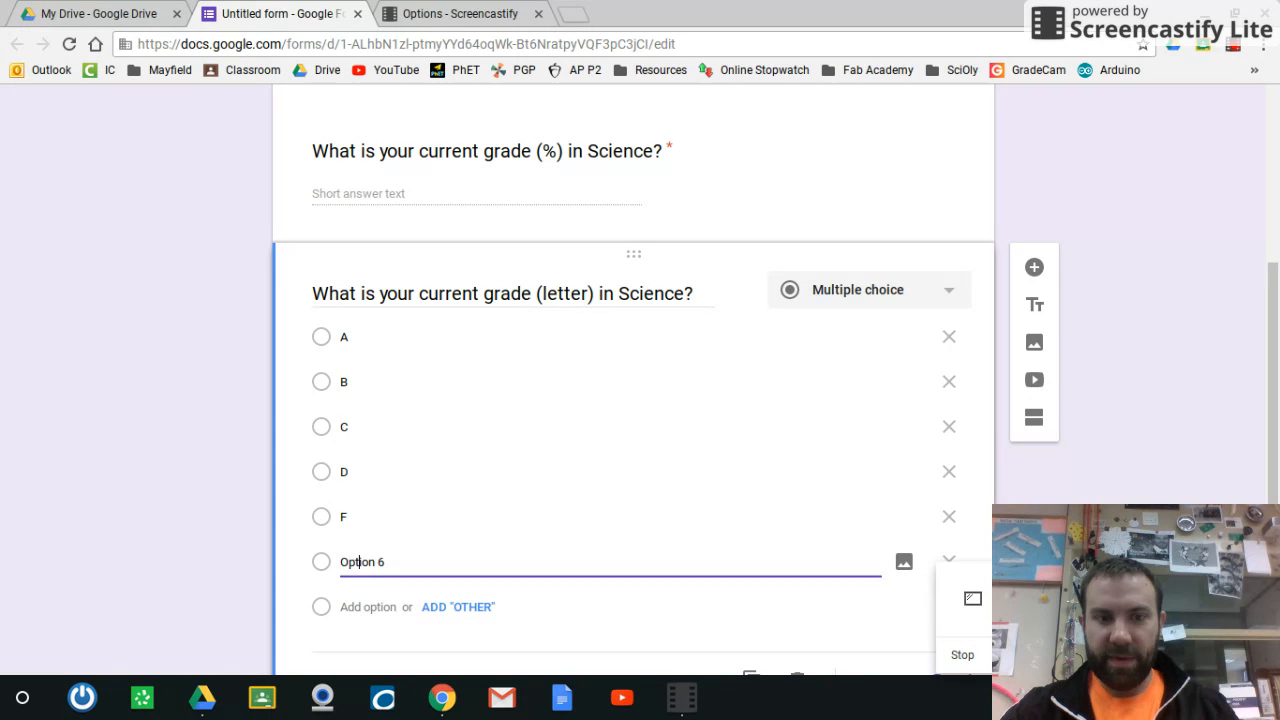
{"action": "left_click", "coordinate": [373, 562]}
{"action": "key", "text": "Delete"}
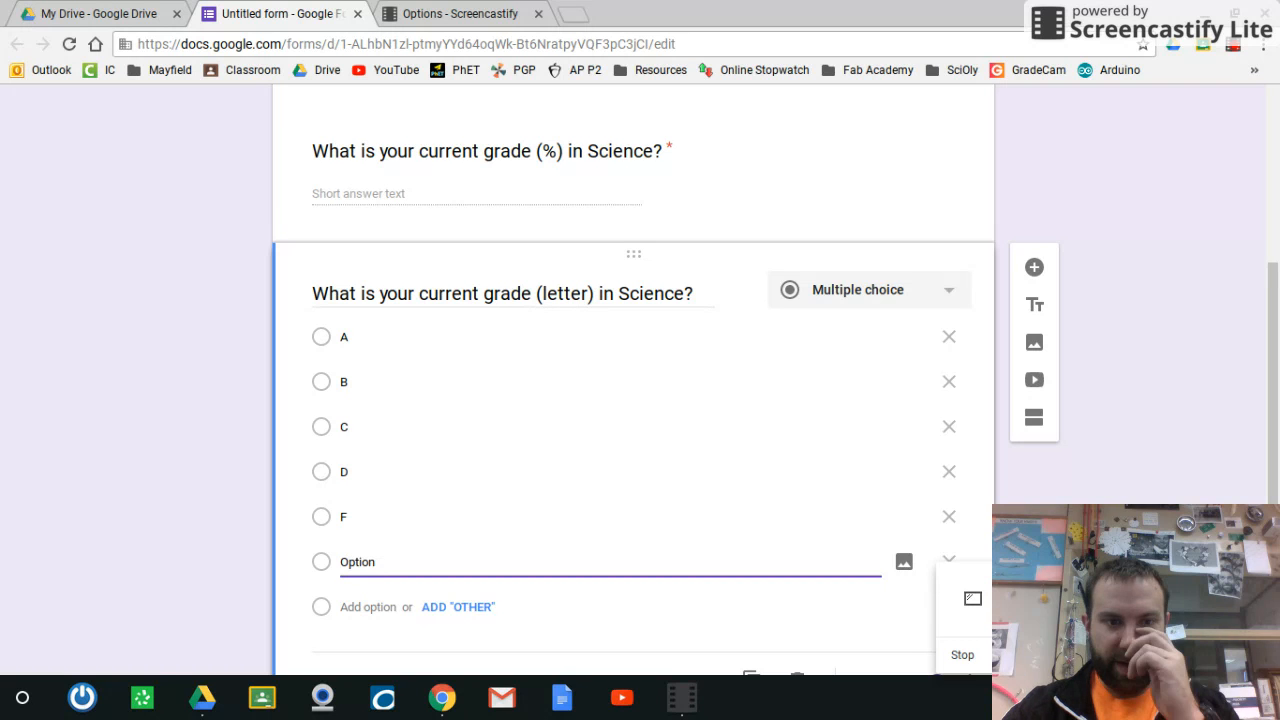
{"action": "key", "text": "BackSpace"}
{"action": "key", "text": "BackSpace"}
{"action": "key", "text": "BackSpace"}
{"action": "key", "text": "BackSpace"}
{"action": "key", "text": "BackSpace"}
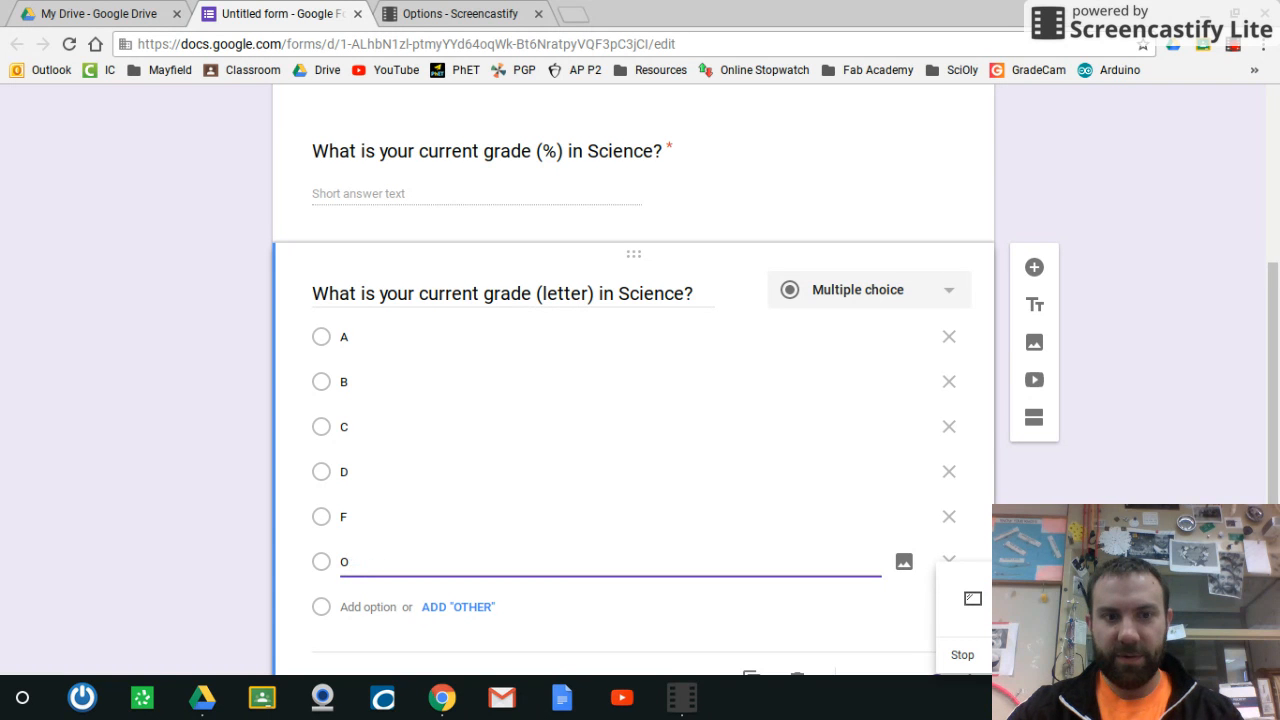
{"action": "key", "text": "BackSpace"}
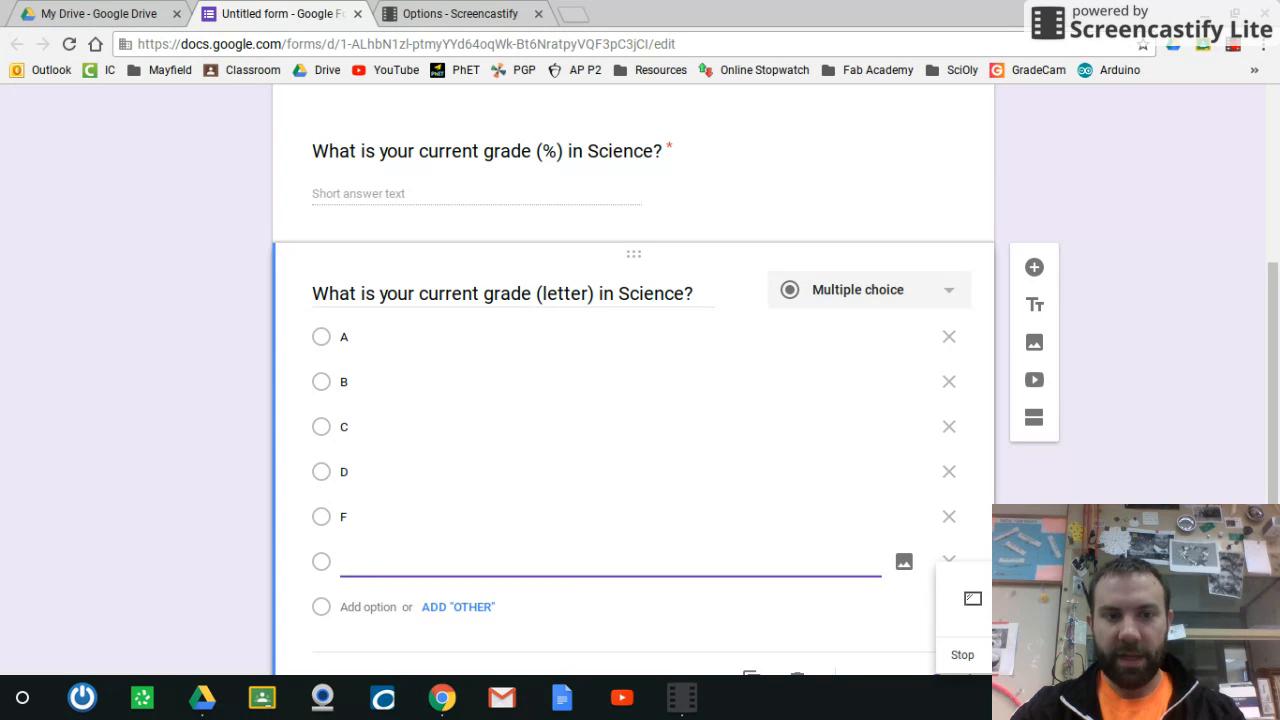
{"action": "type", "text": "A-"}
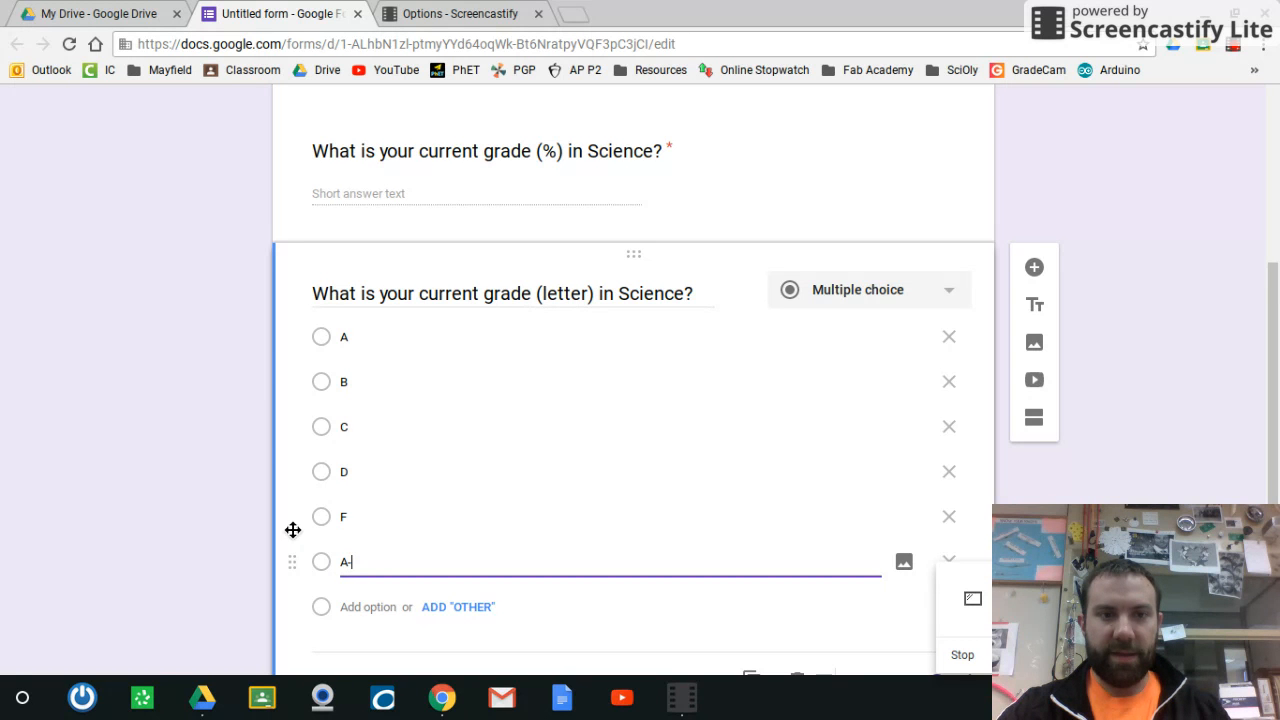
{"action": "left_click_drag", "start_coordinate": [292, 530], "coordinate": [305, 380]}
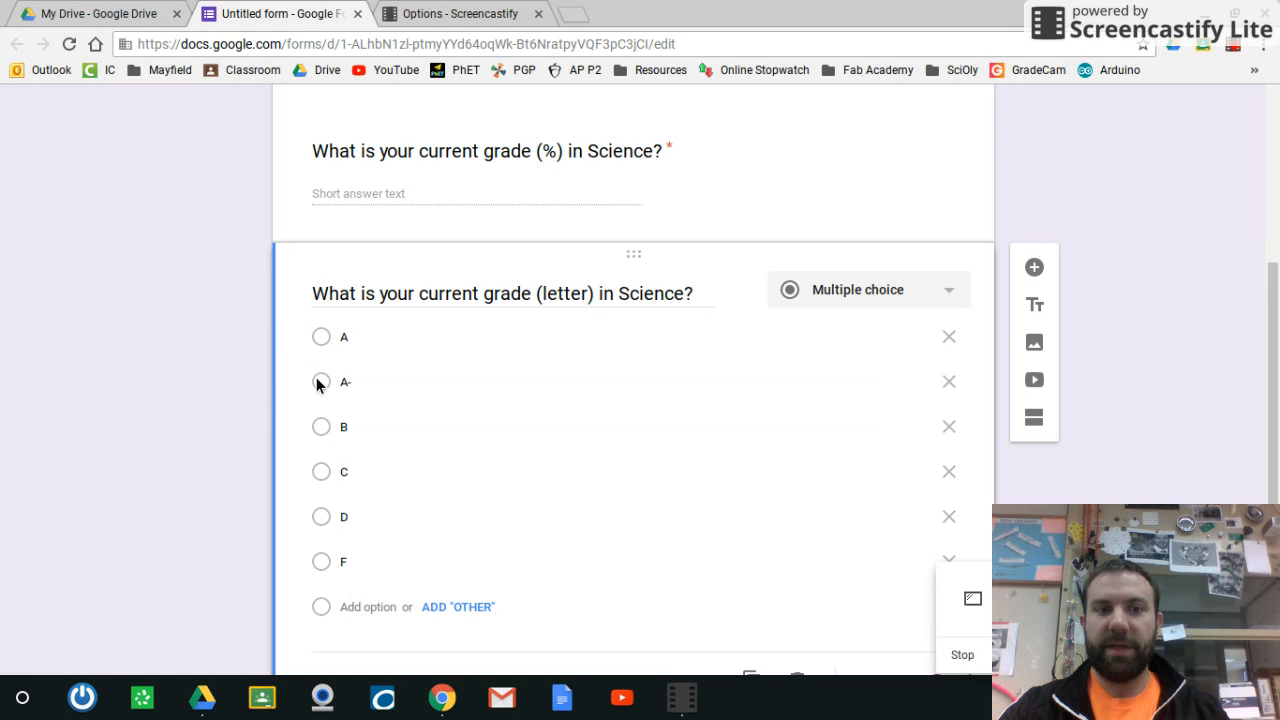
Add a "B+" option to the letter grade question and place it between A- and B.
{"action": "left_click", "coordinate": [348, 607]}
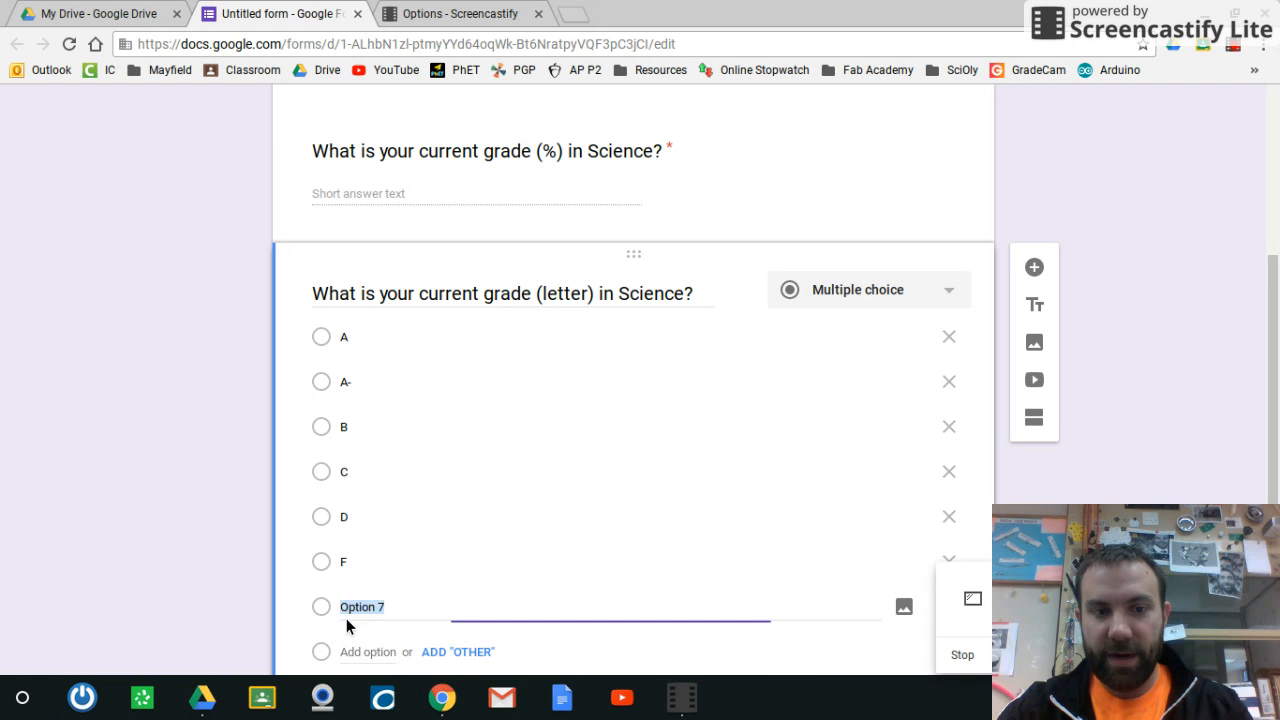
{"action": "type", "text": "b"}
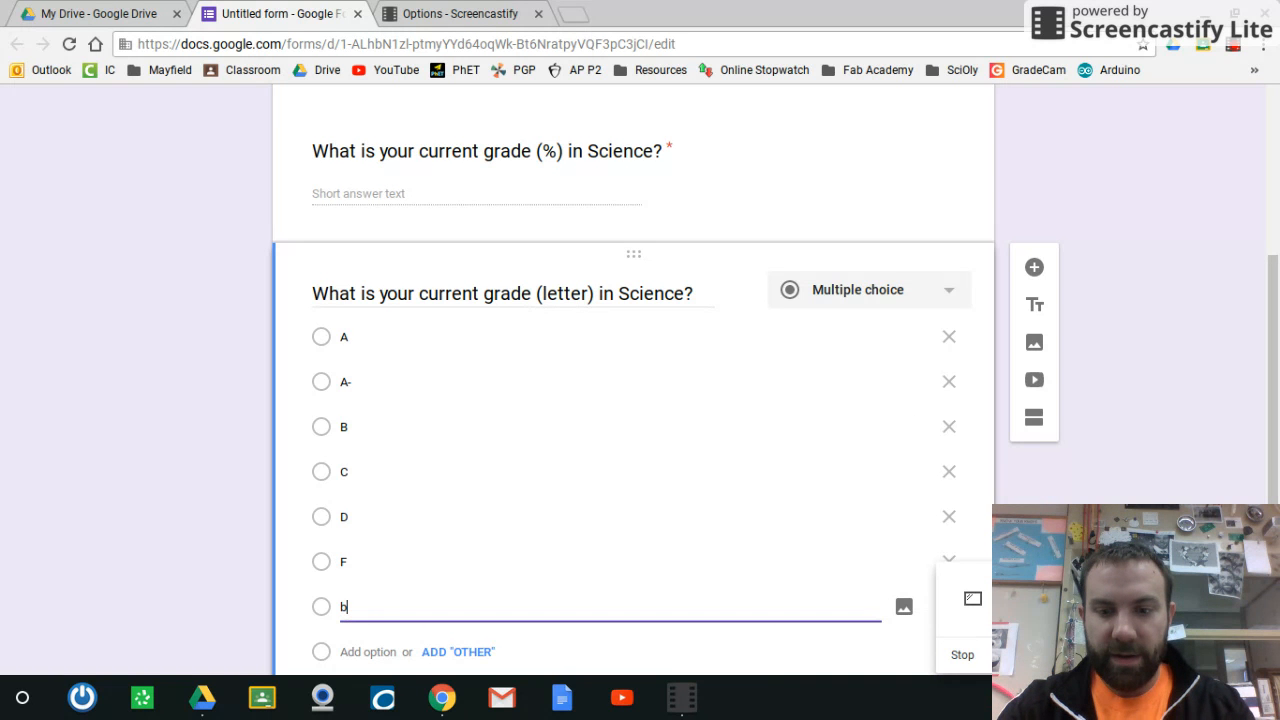
{"action": "key", "text": "BackSpace"}
{"action": "type", "text": "B+"}
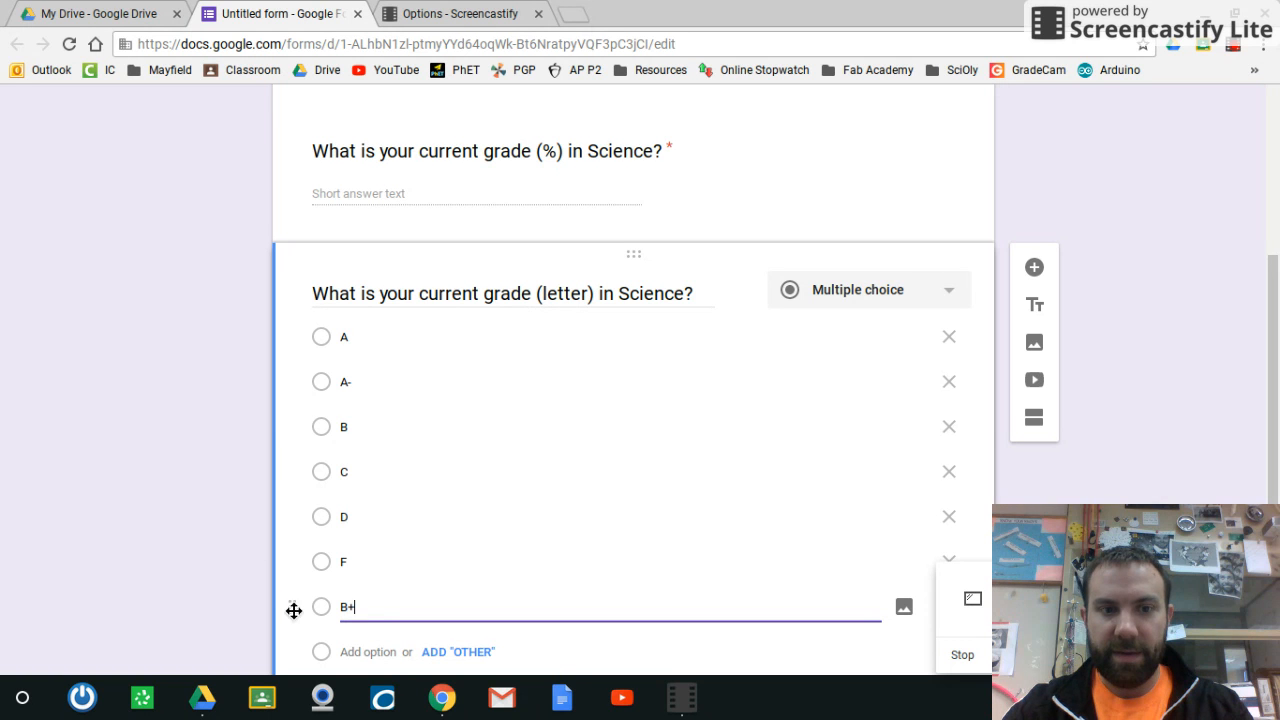
{"action": "left_click_drag", "start_coordinate": [294, 610], "coordinate": [296, 406]}
{"action": "left_click_drag", "start_coordinate": [295, 406], "coordinate": [296, 418]}
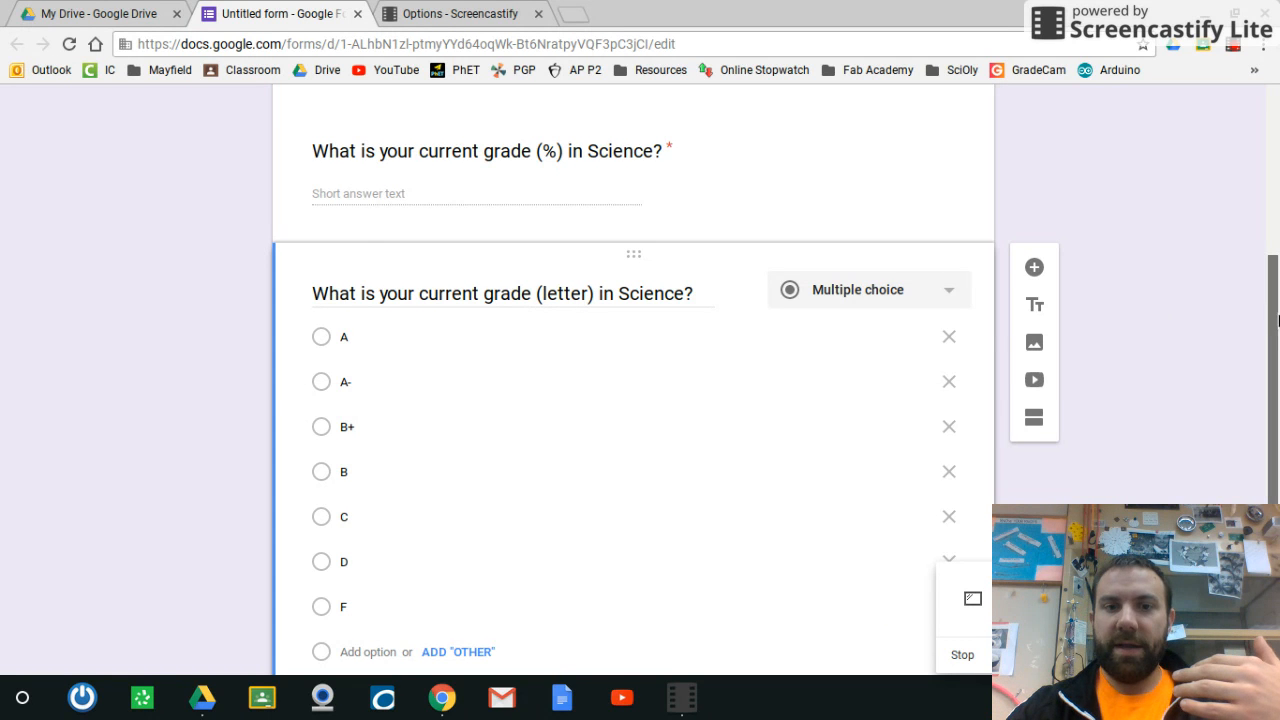
Add a "B-" option at the end of the letter grade question's answer list.
{"action": "left_click_drag", "start_coordinate": [1268, 320], "coordinate": [1266, 233]}
{"action": "scroll", "coordinate": [940, 409], "scroll_direction": "down", "scroll_amount": 2}
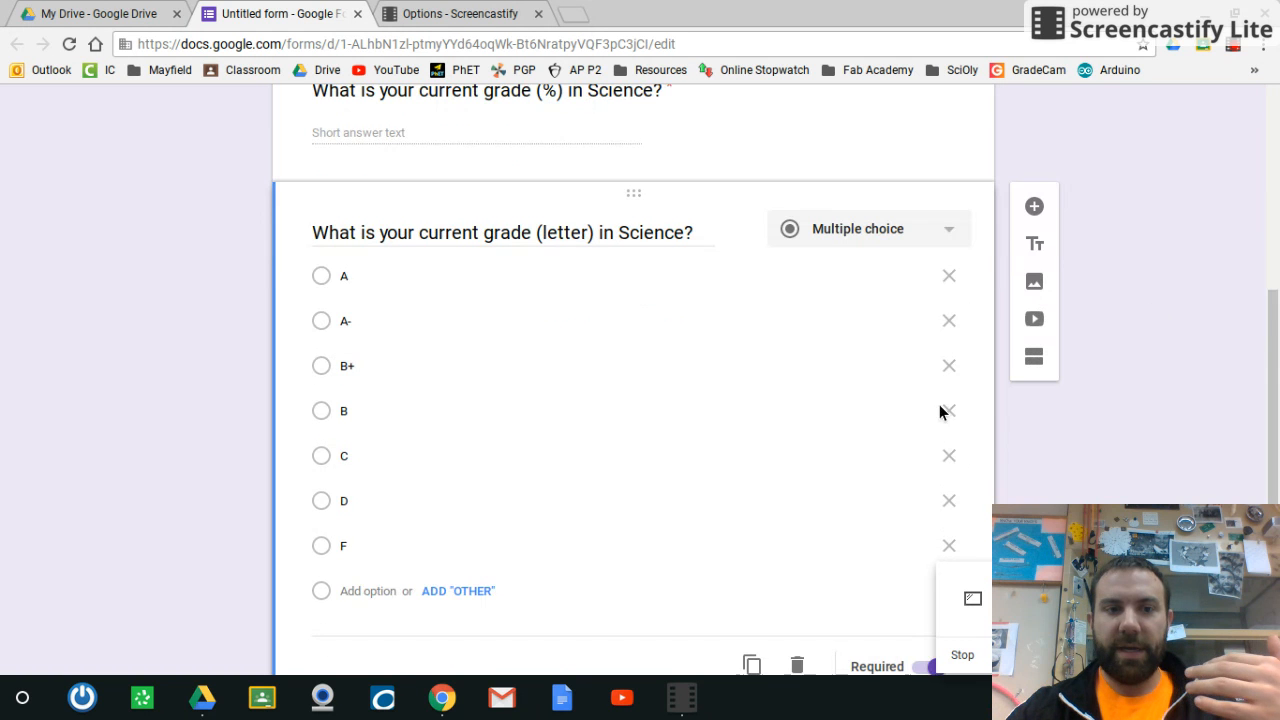
{"action": "left_click", "coordinate": [366, 590]}
{"action": "type", "text": "B"}
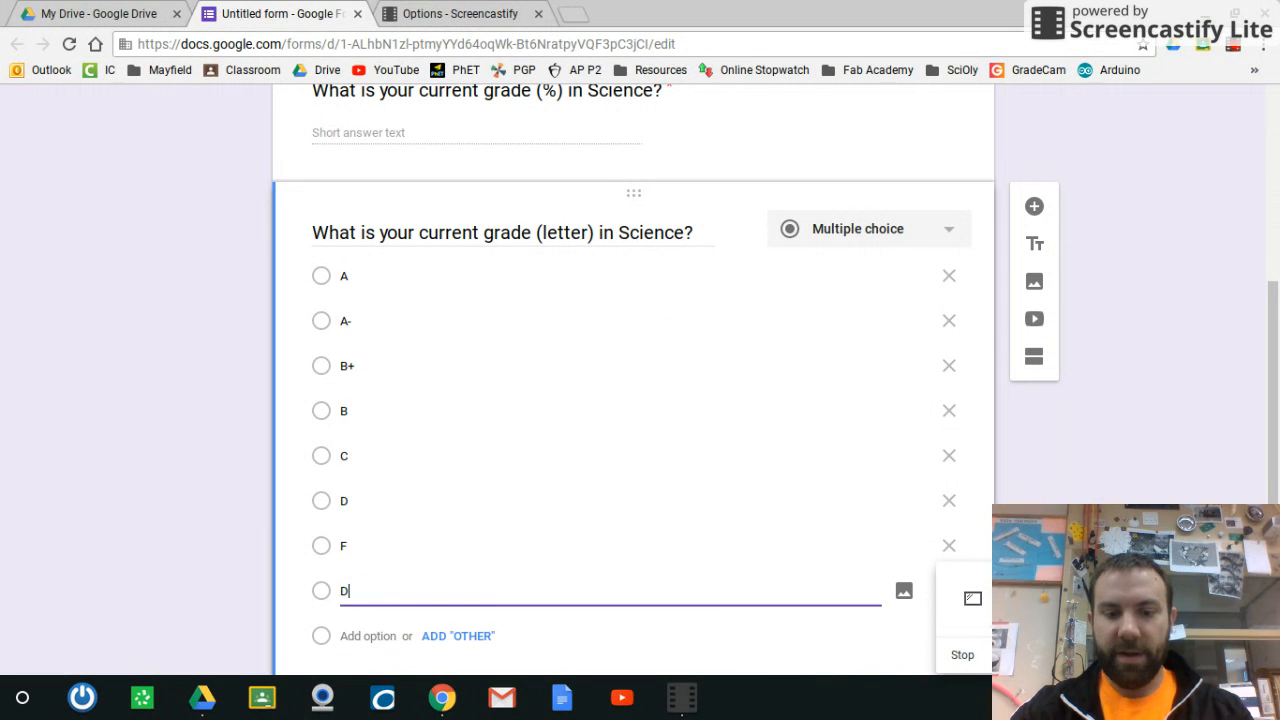
{"action": "type", "text": "-"}
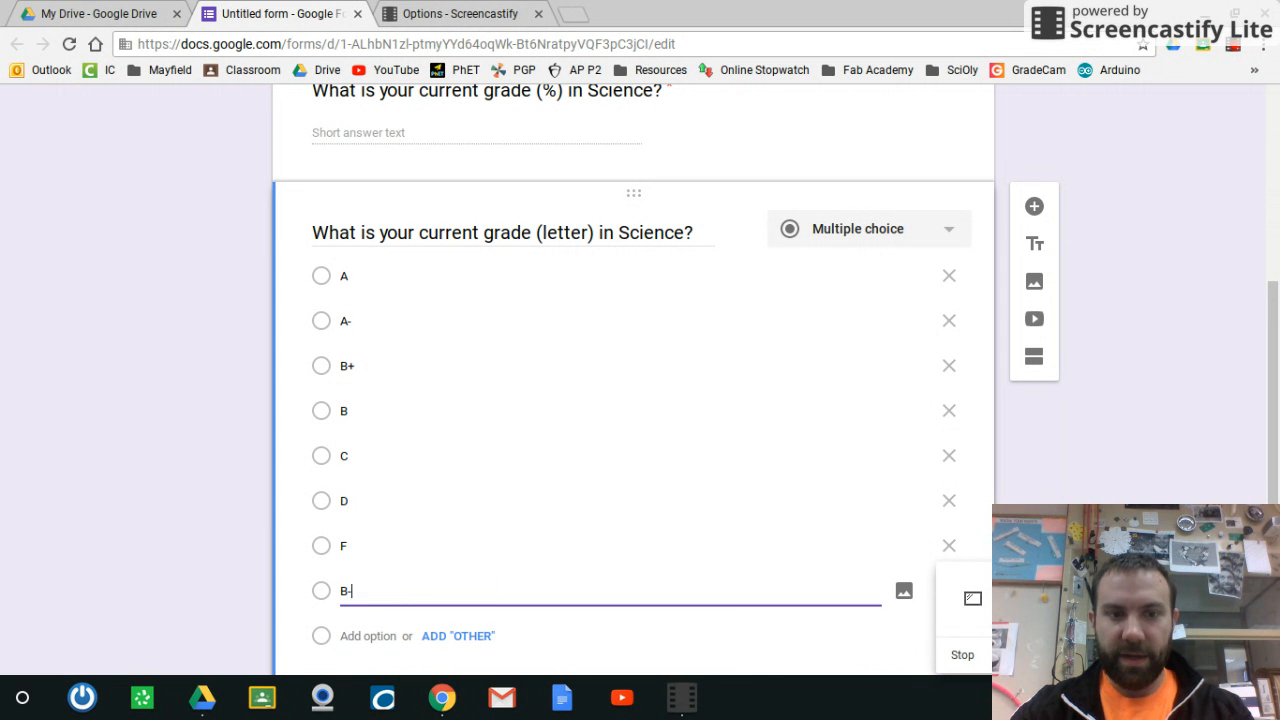
Add "C+" and "C-" options at the end of the letter grade question's answer list.
{"action": "key", "text": "Return"}
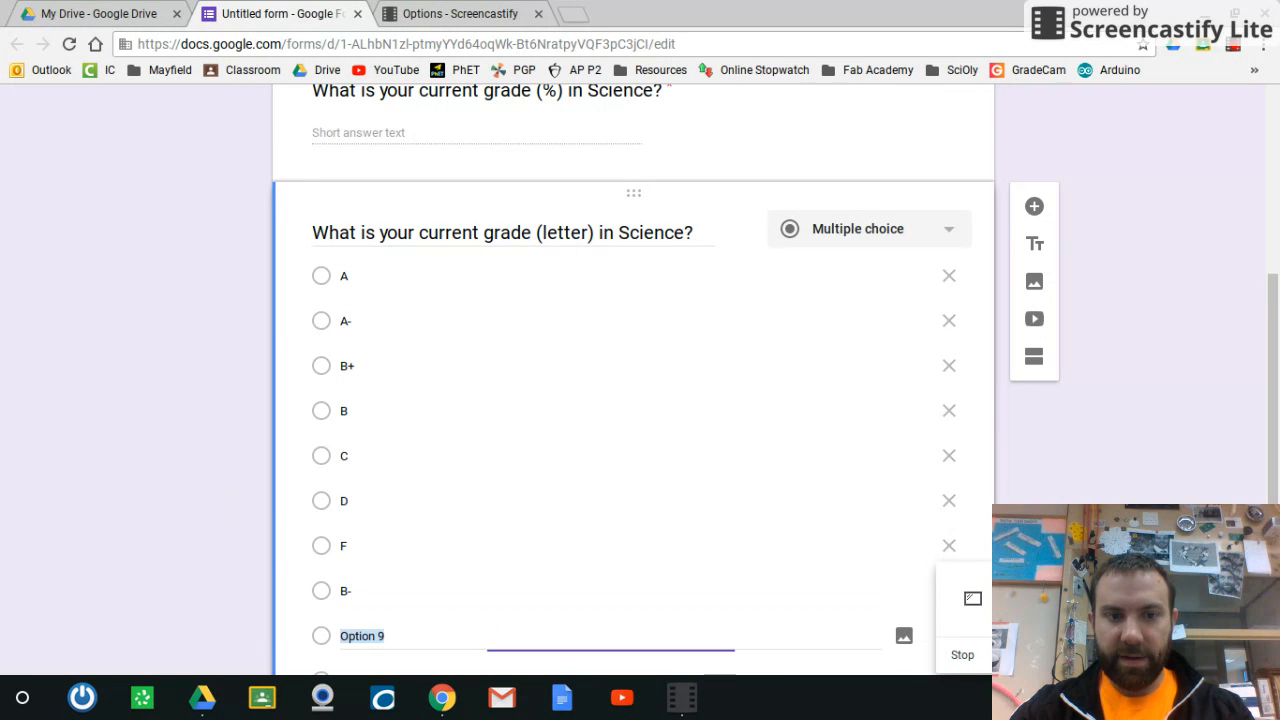
{"action": "type", "text": "C+"}
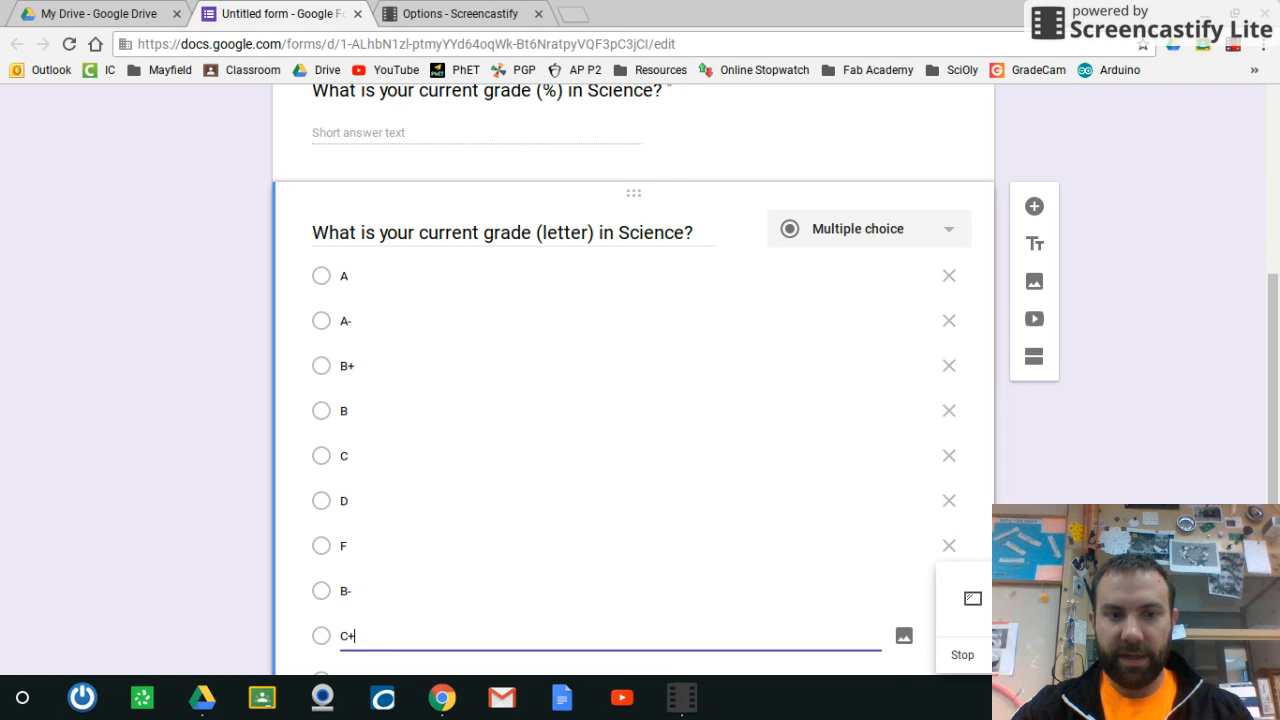
{"action": "key", "text": "Return"}
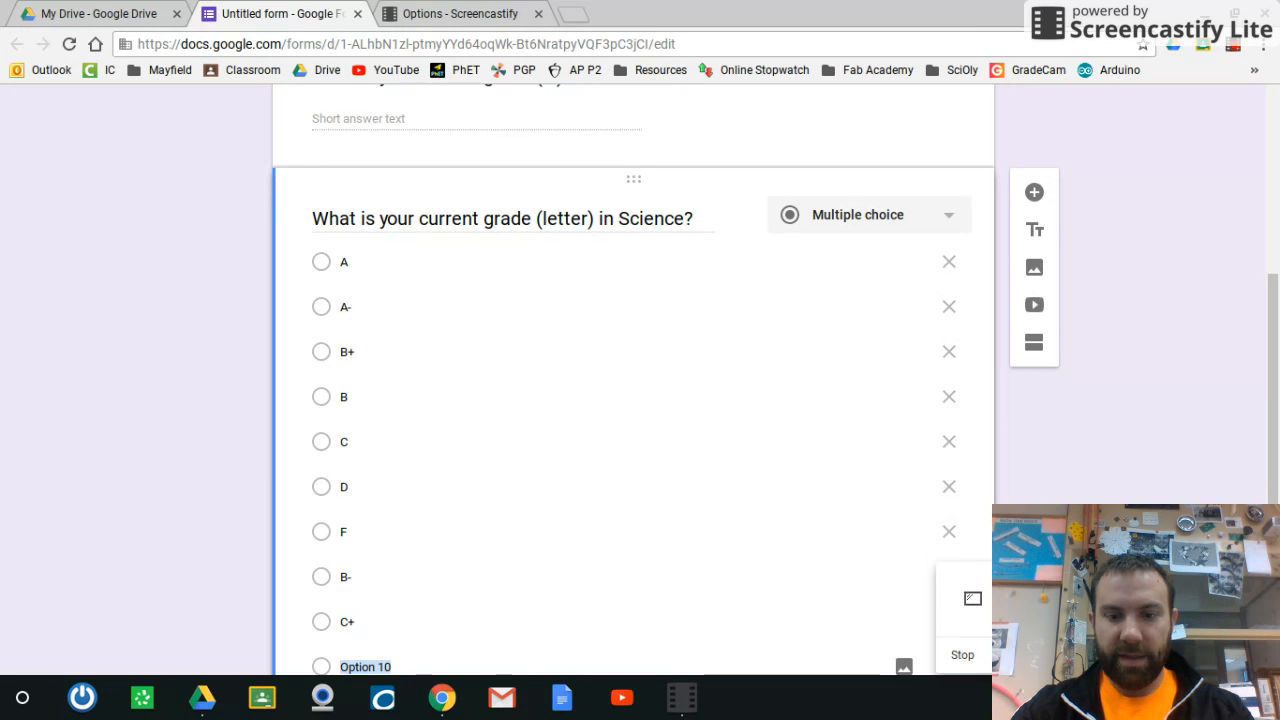
{"action": "type", "text": "C"}
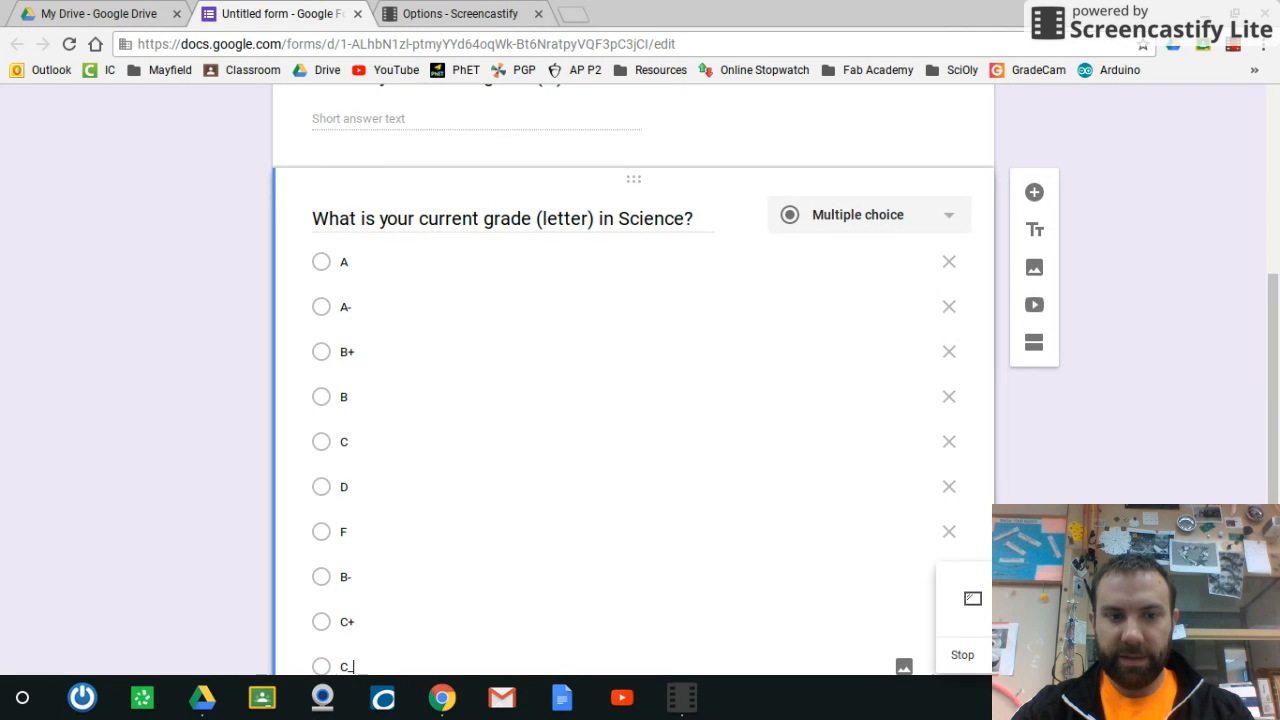
{"action": "type", "text": "-"}
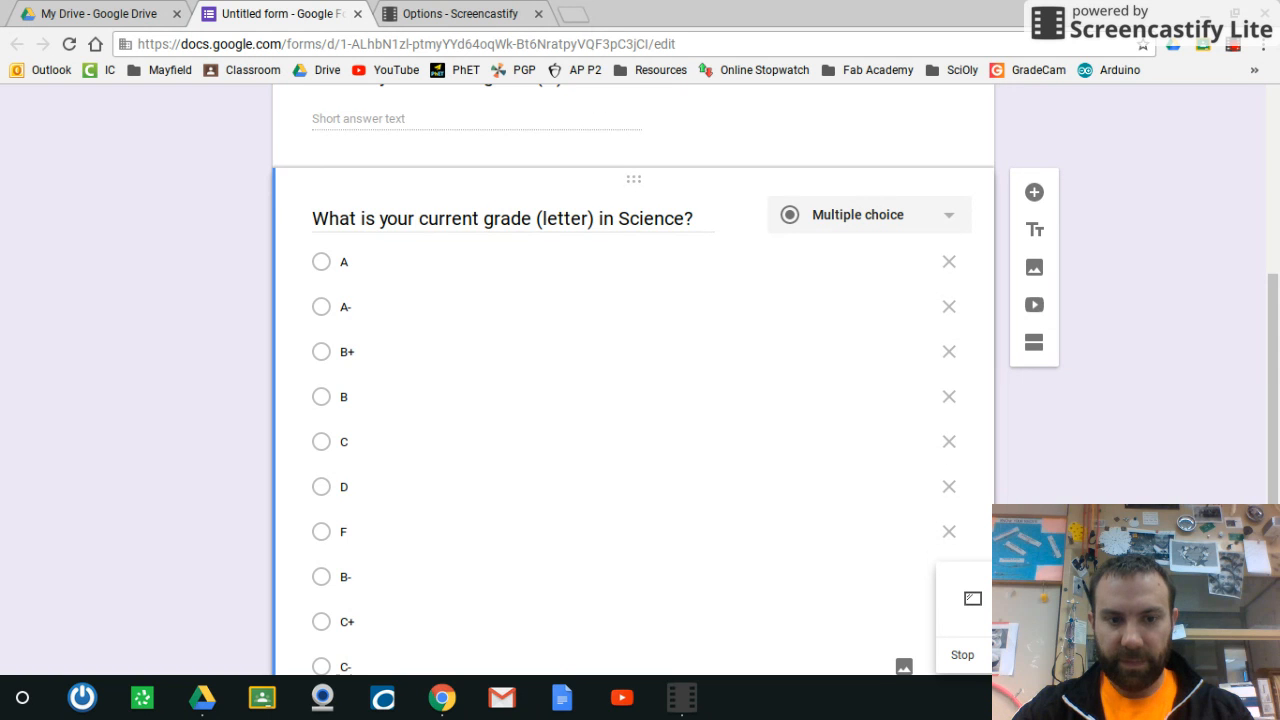
Add "D+" and "D-" options at the end of the letter grade question's answer list.
{"action": "key", "text": "Return"}
{"action": "type", "text": "D+"}
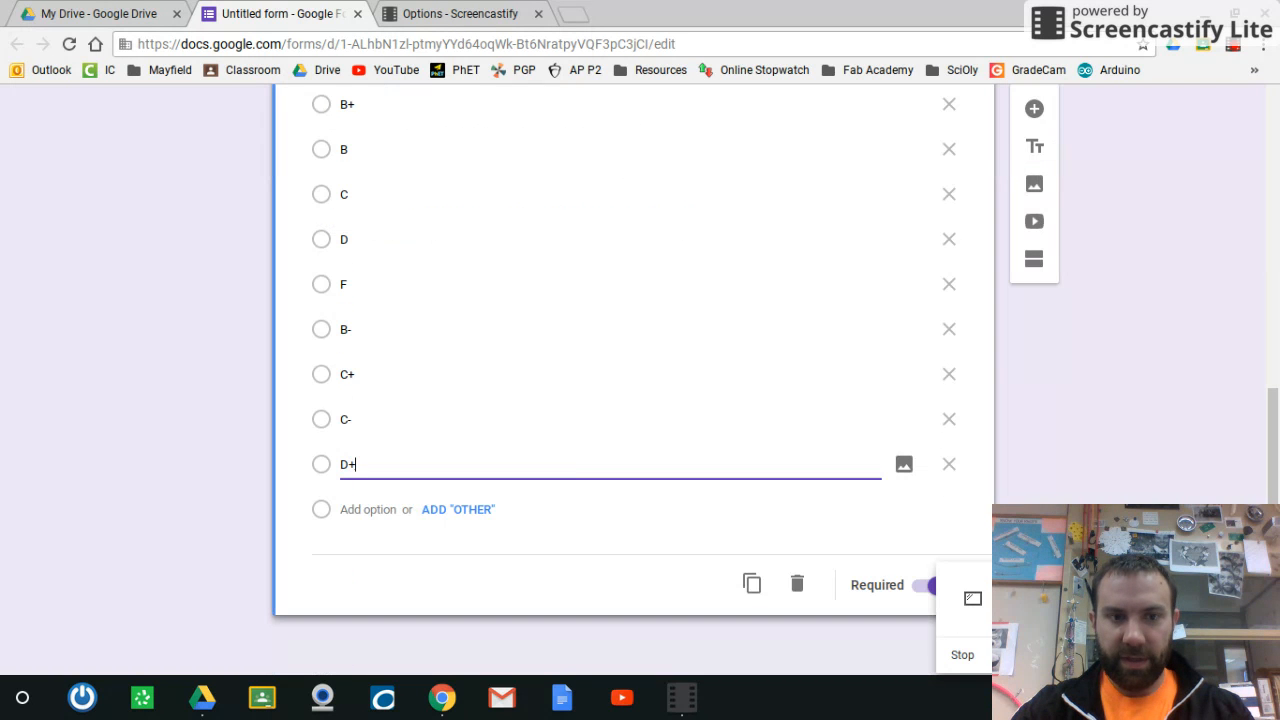
{"action": "key", "text": "Return"}
{"action": "type", "text": "D-"}
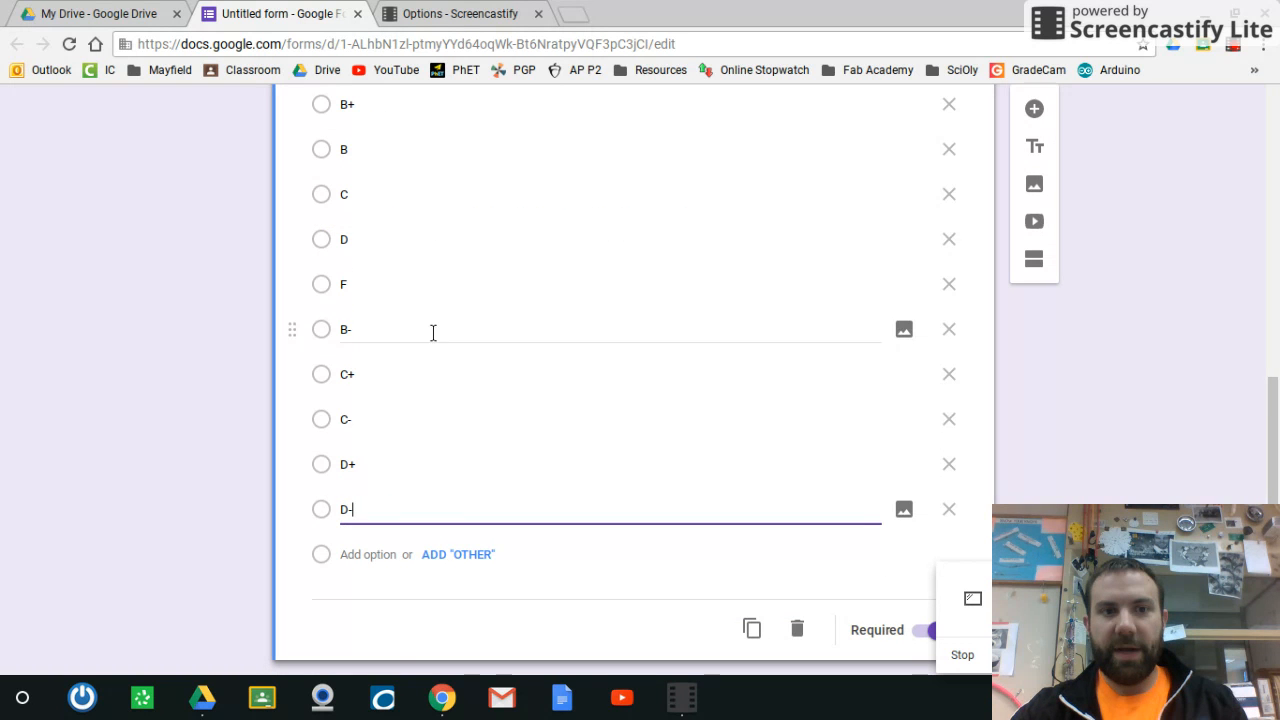
Move the B- option directly below B and the C+ option directly above C.
{"action": "left_click", "coordinate": [291, 329]}
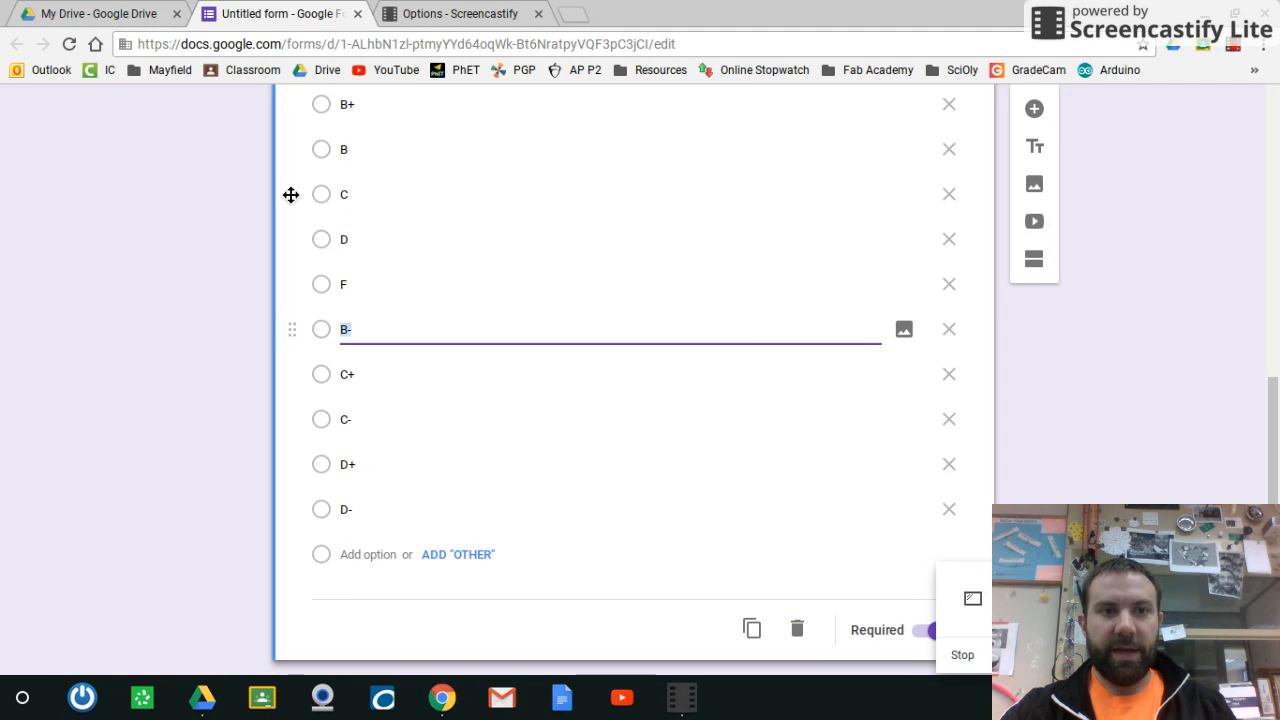
{"action": "left_click_drag", "start_coordinate": [291, 177], "coordinate": [291, 171]}
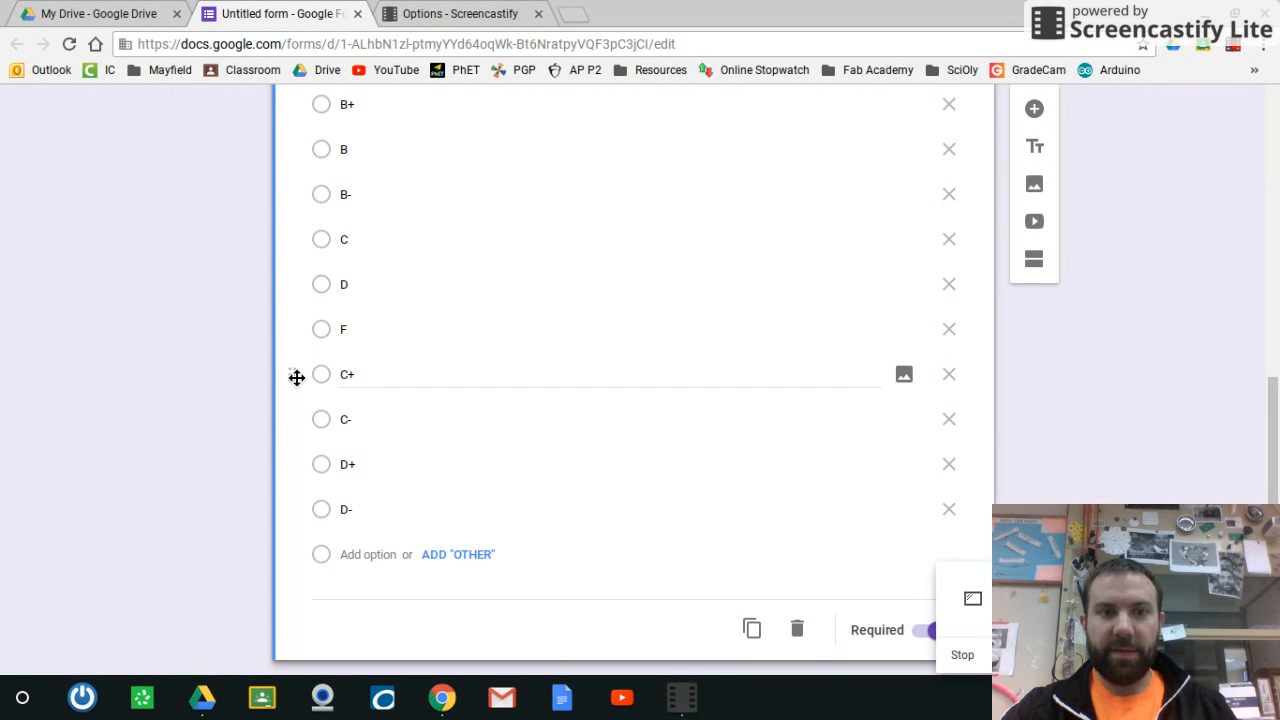
{"action": "left_click_drag", "start_coordinate": [297, 377], "coordinate": [300, 240]}
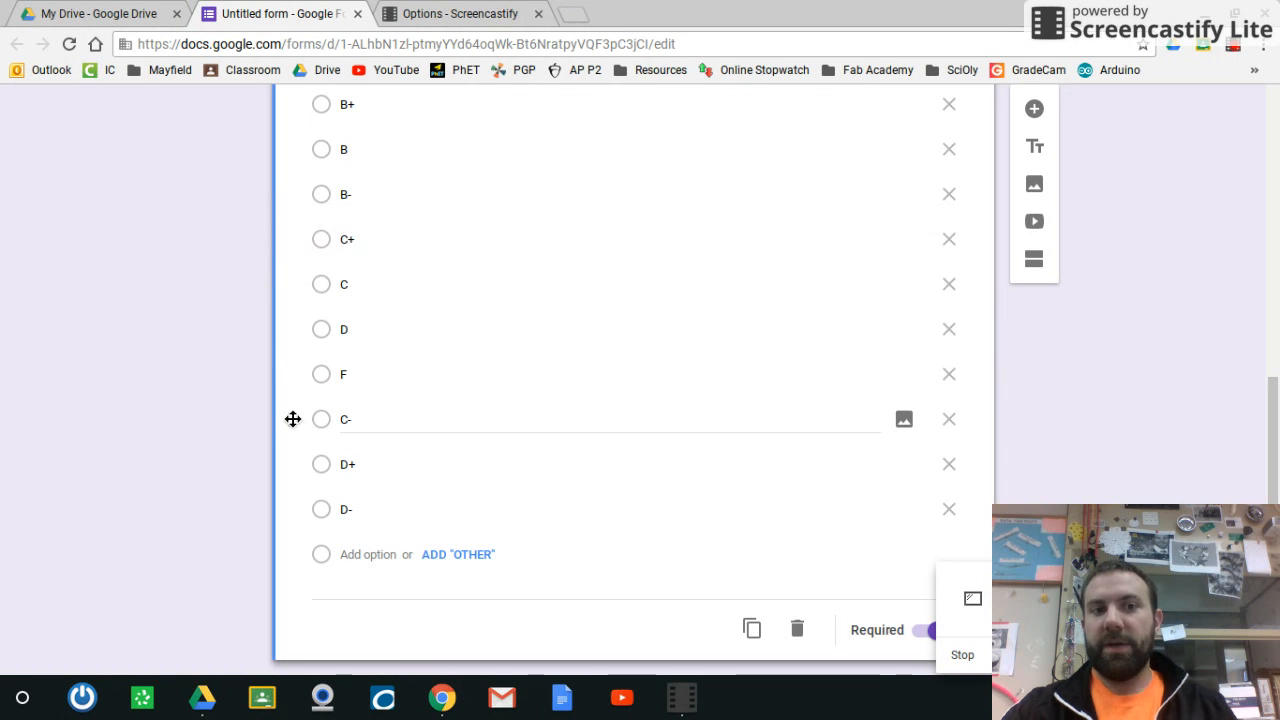
Move the C- option directly below C, D+ directly above D, and D- directly below D.
{"action": "left_click_drag", "start_coordinate": [292, 419], "coordinate": [300, 310]}
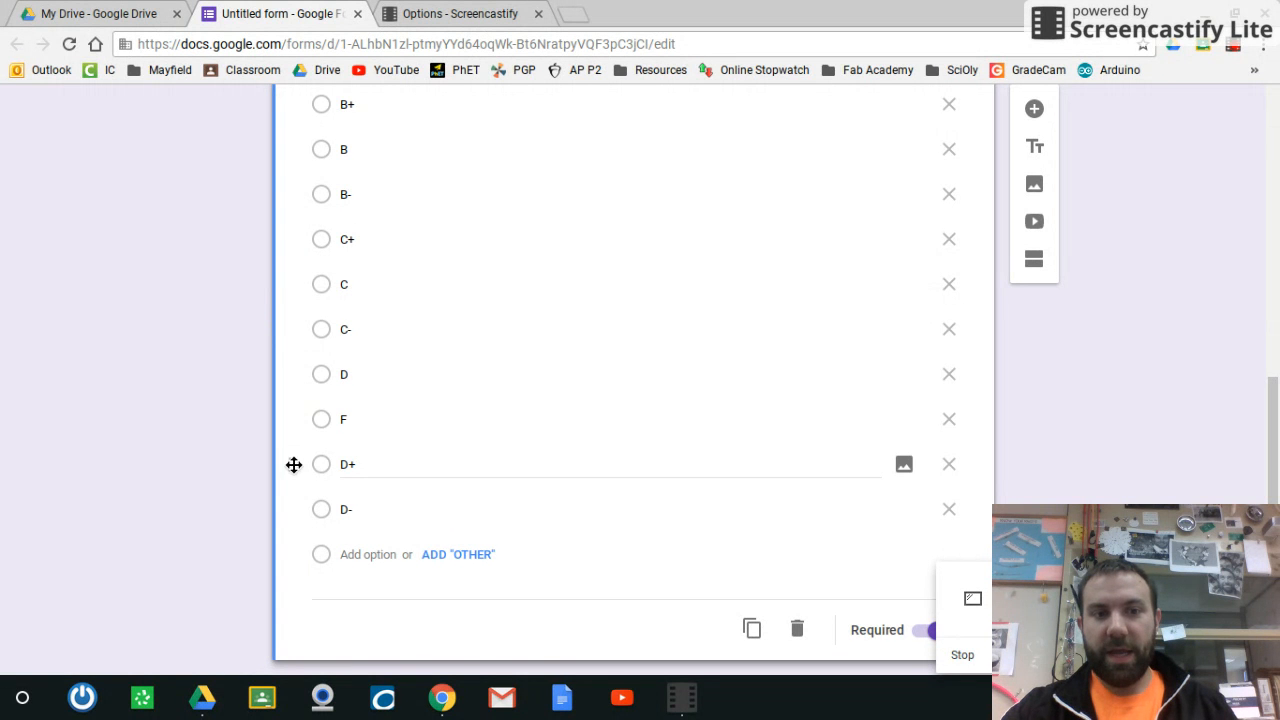
{"action": "left_click_drag", "start_coordinate": [295, 461], "coordinate": [298, 366]}
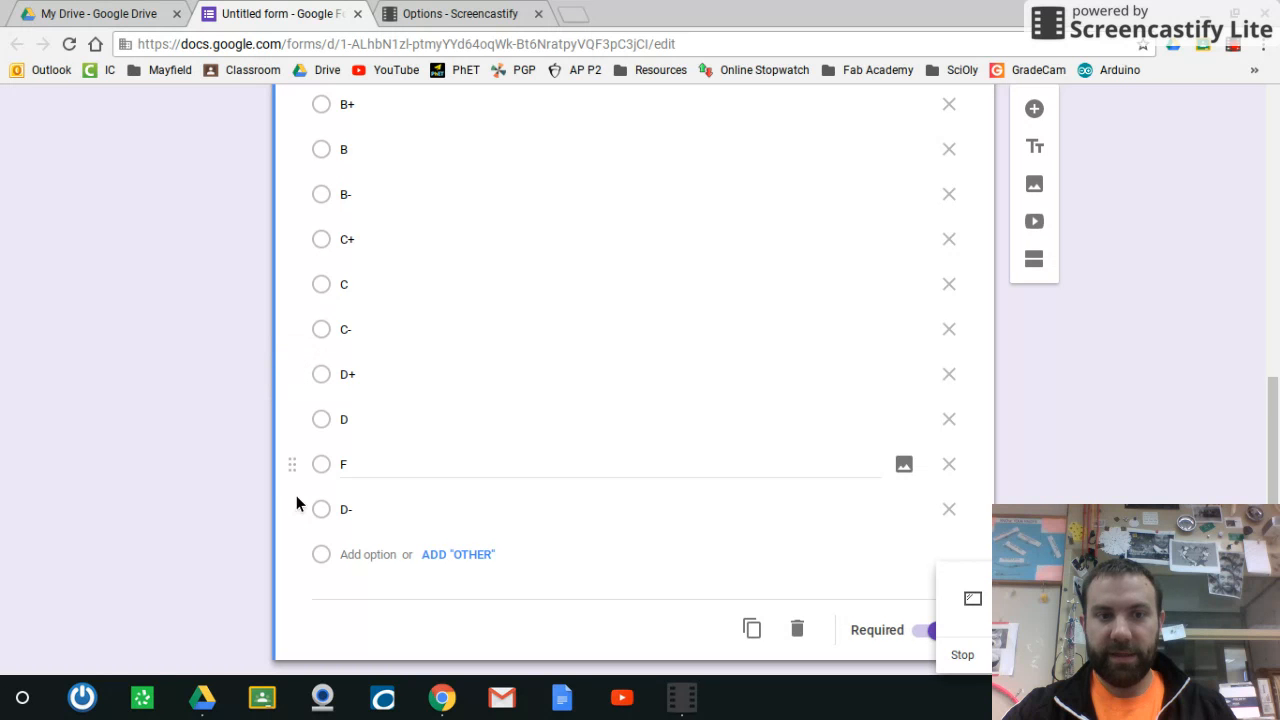
{"action": "left_click_drag", "start_coordinate": [296, 503], "coordinate": [297, 449]}
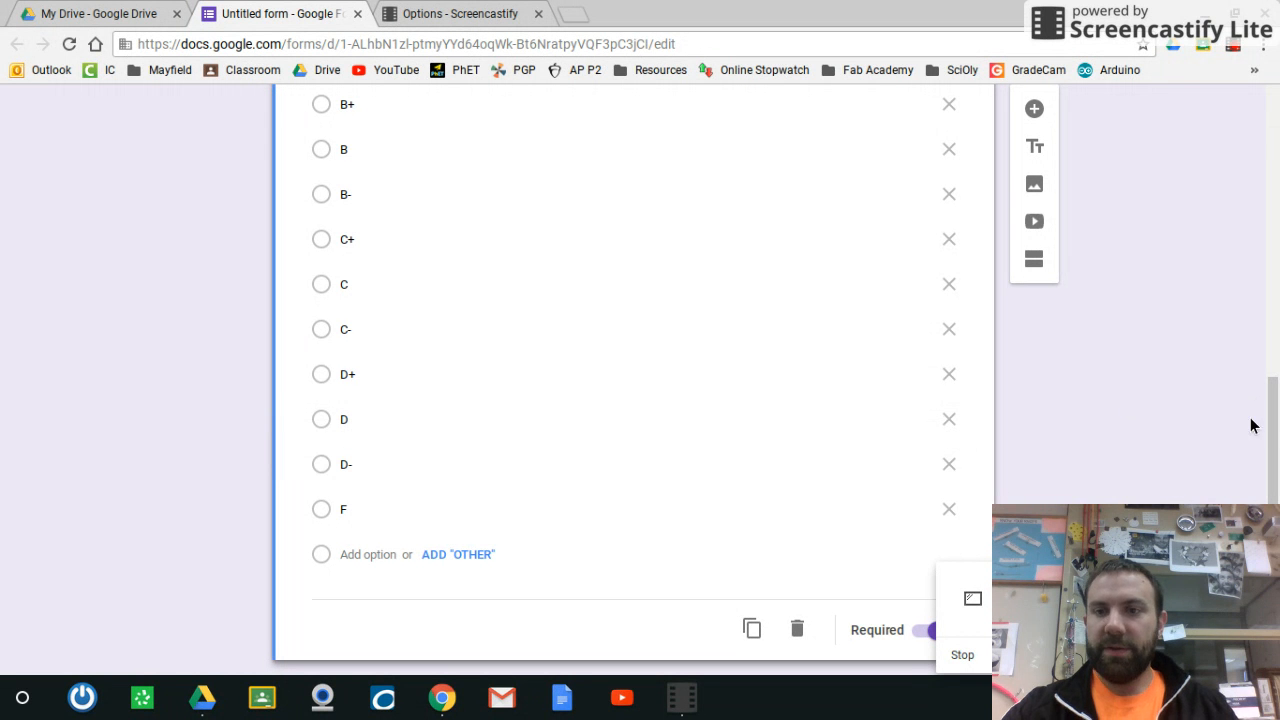
Add a new question below the letter grade question titled "What was my level of effort this week in science?".
{"action": "left_click_drag", "start_coordinate": [1273, 428], "coordinate": [1272, 486]}
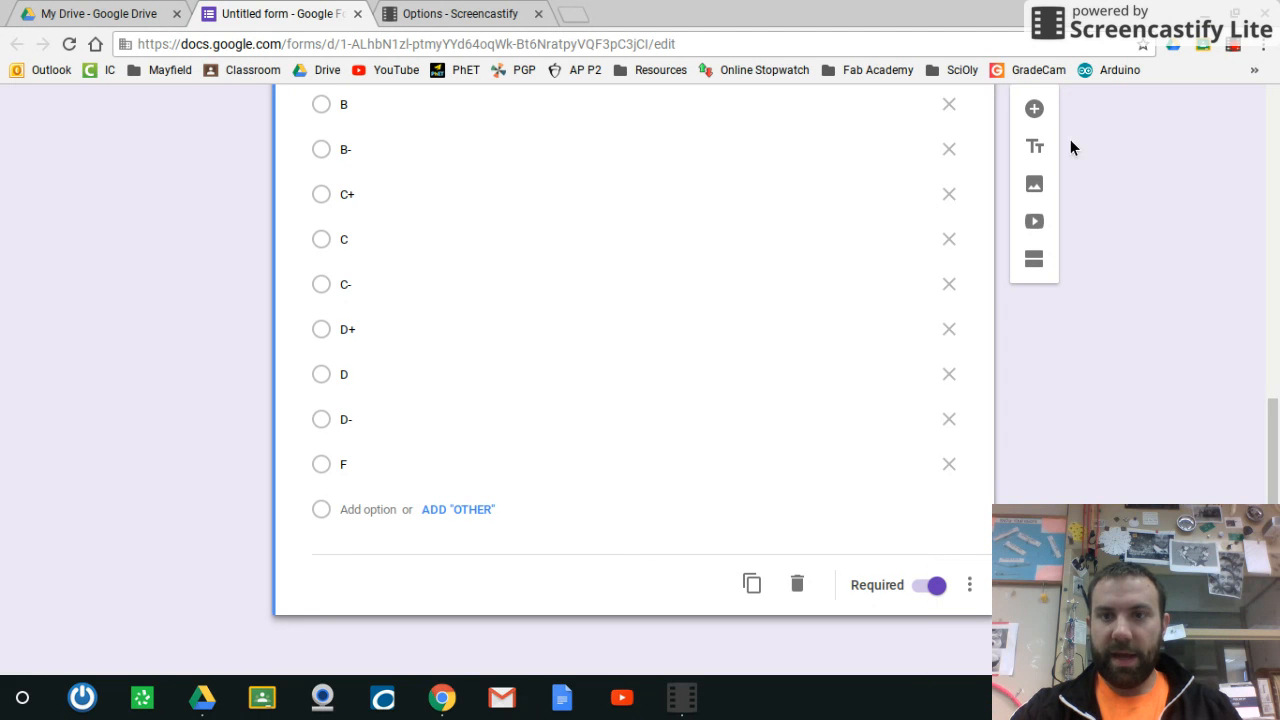
{"action": "scroll", "coordinate": [1070, 140], "scroll_direction": "up", "scroll_amount": 1}
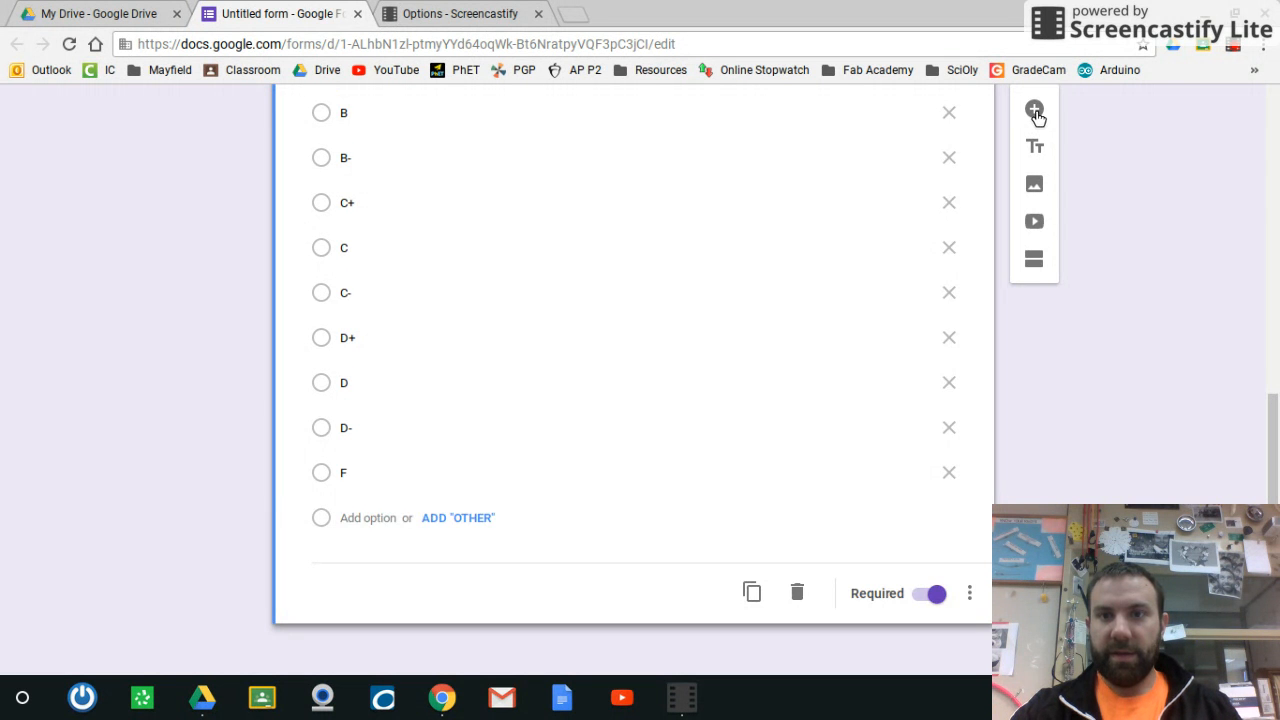
{"action": "left_click", "coordinate": [1035, 110]}
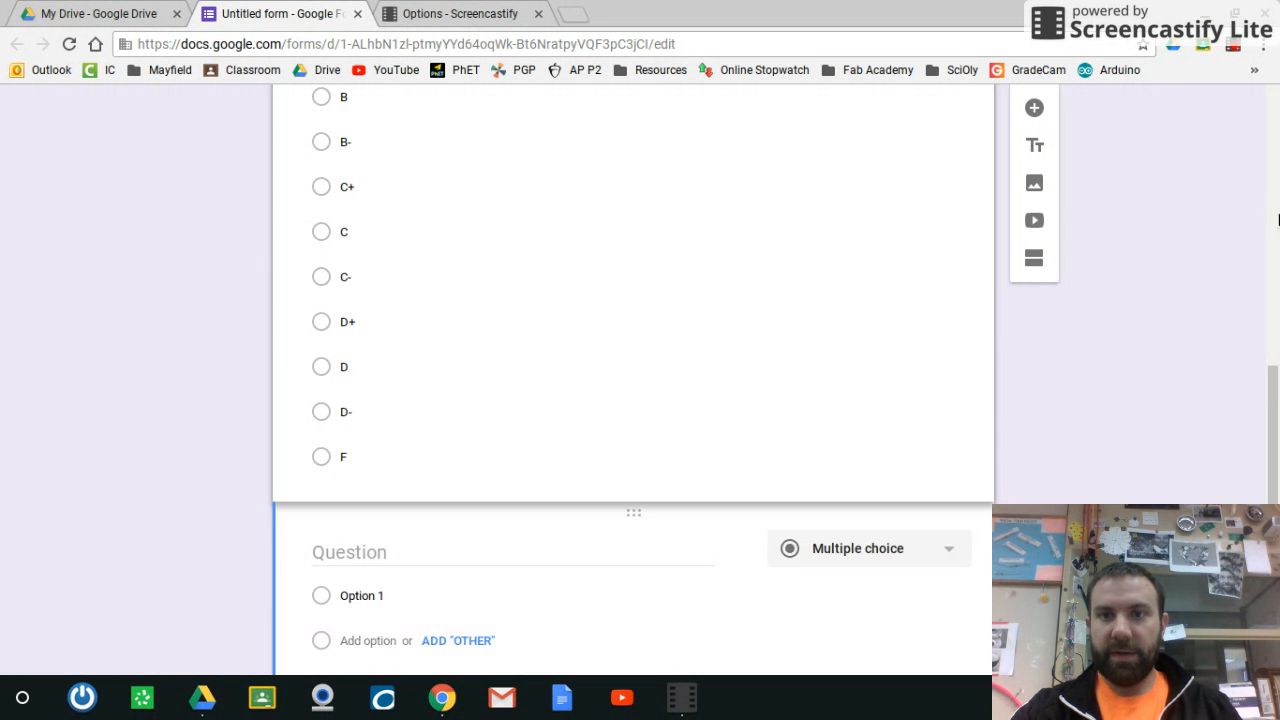
{"action": "left_click", "coordinate": [426, 543]}
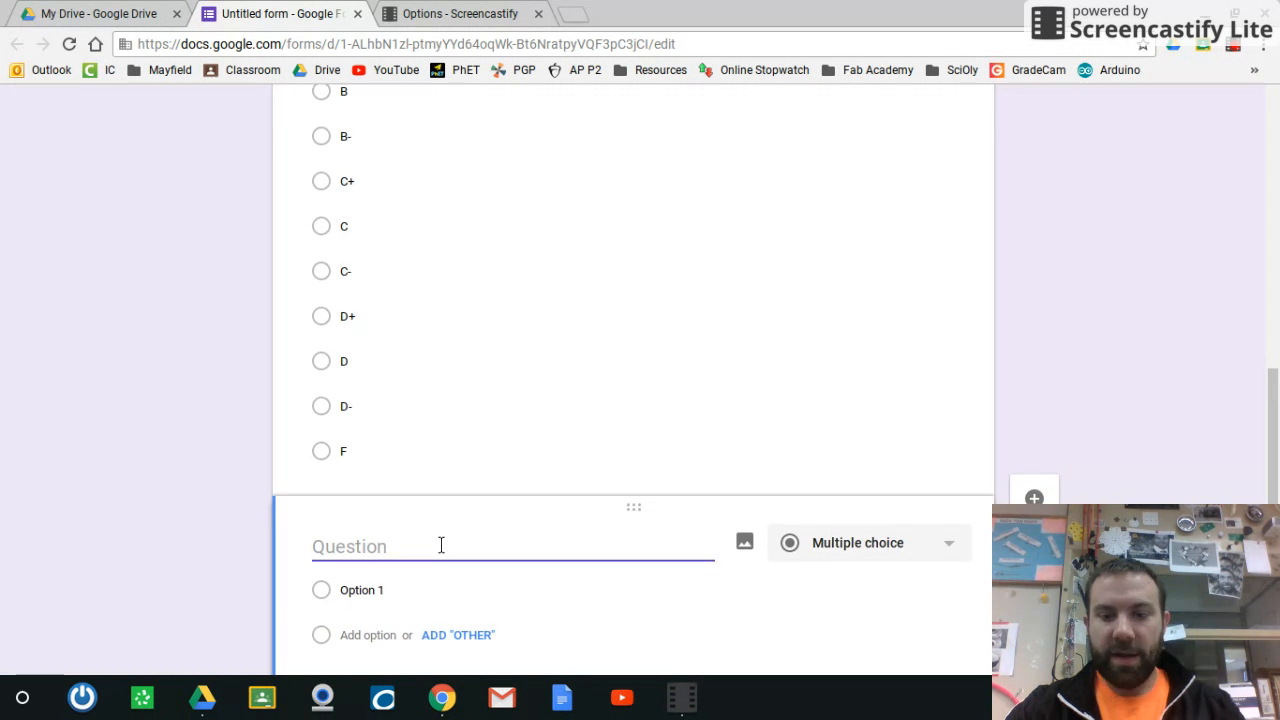
{"action": "type", "text": "What is"}
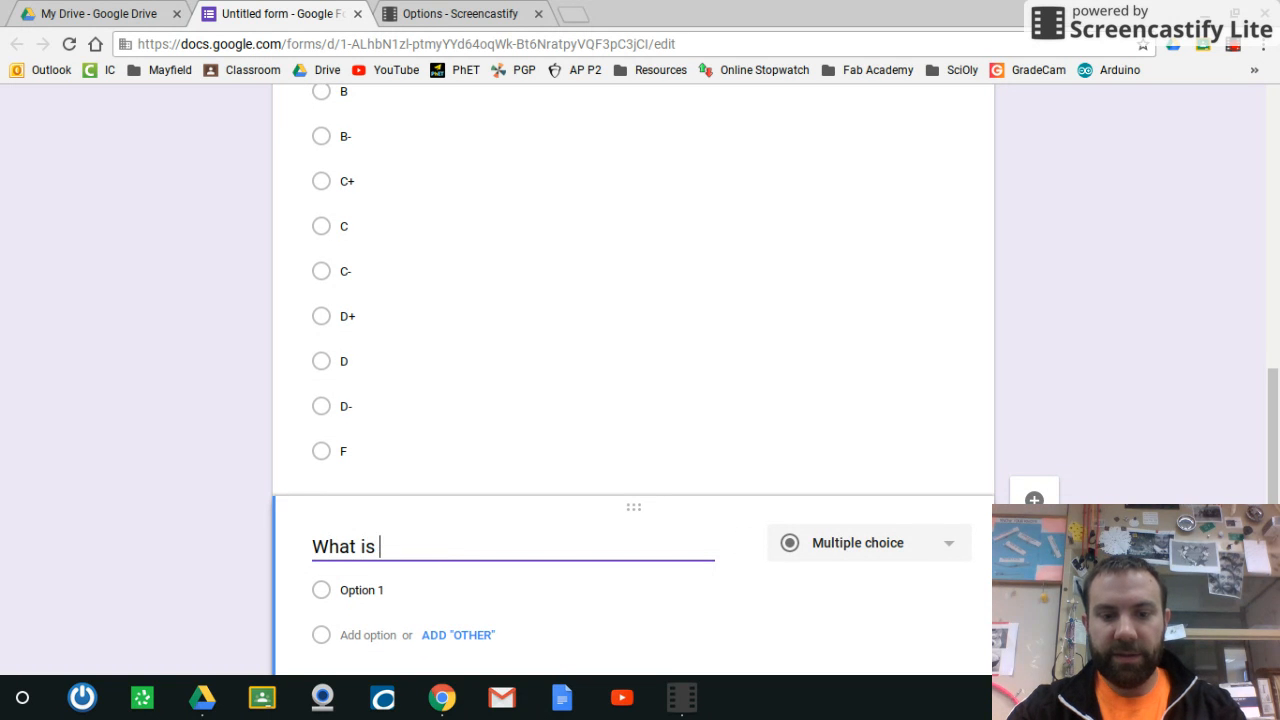
{"action": "key", "text": "BackSpace"}
{"action": "key", "text": "BackSpace"}
{"action": "key", "text": "BackSpace"}
{"action": "key", "text": "BackSpace"}
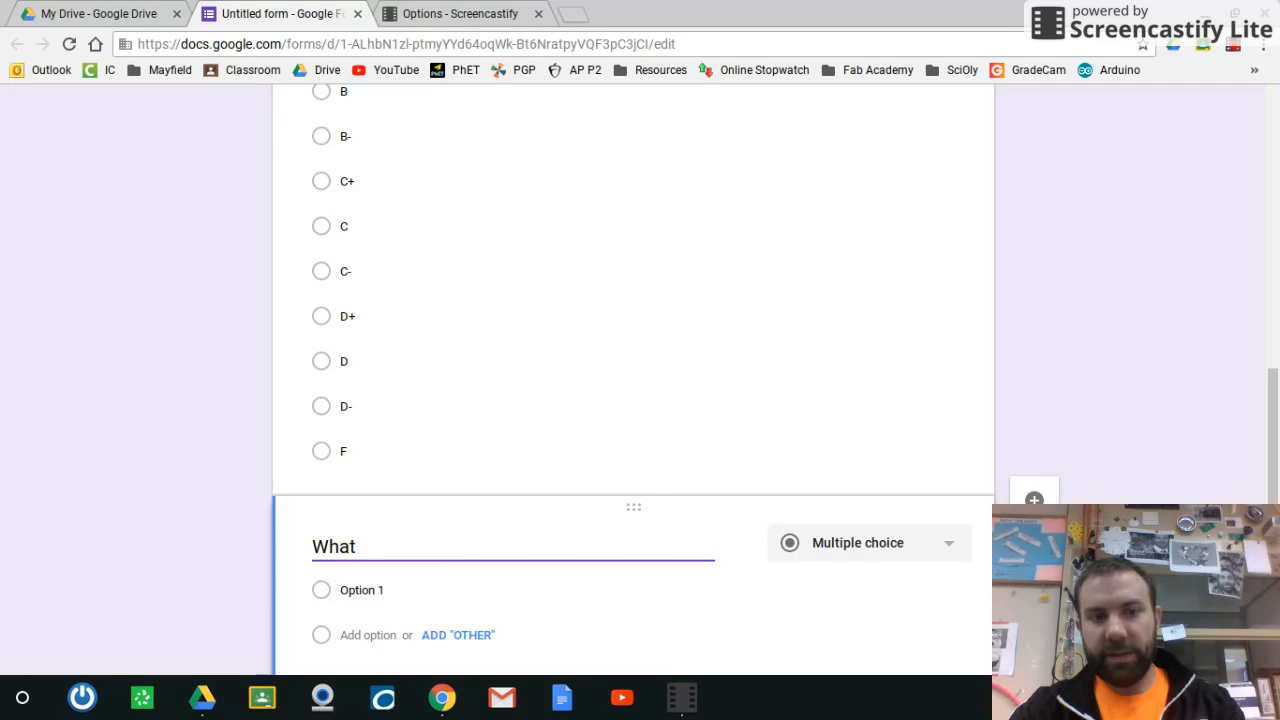
{"action": "type", "text": "was my le"}
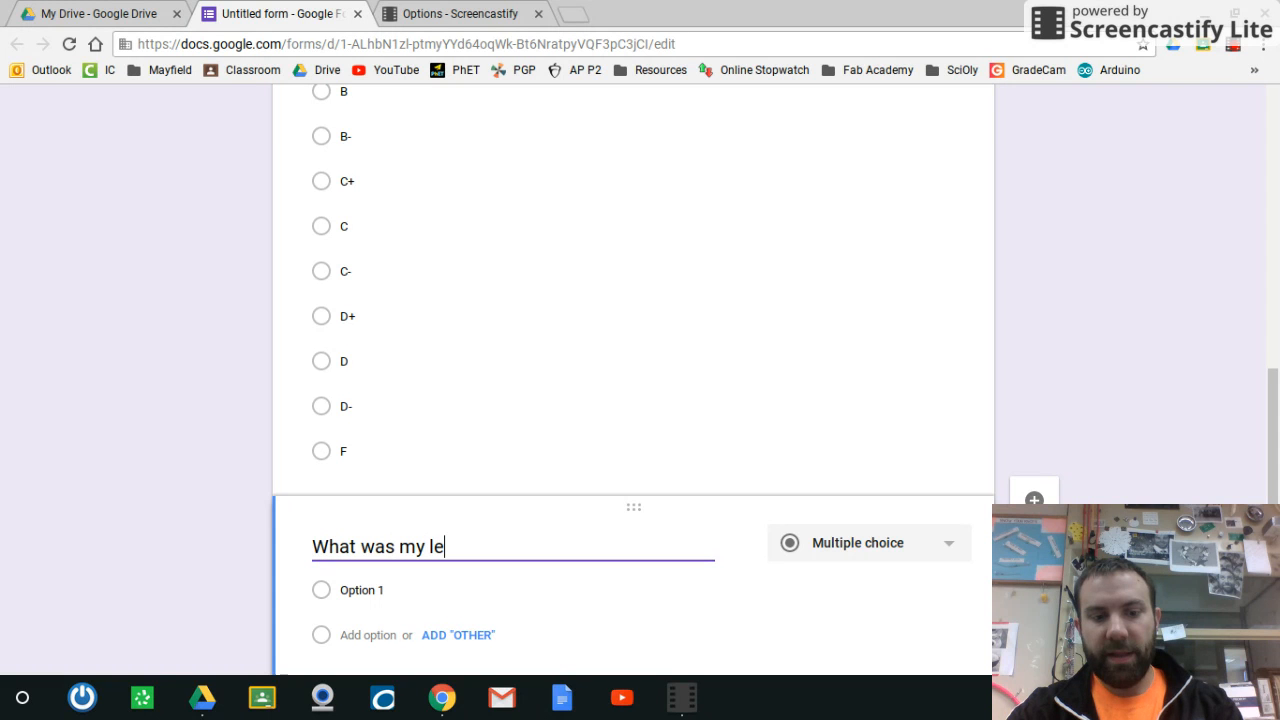
{"action": "type", "text": "vel of e"}
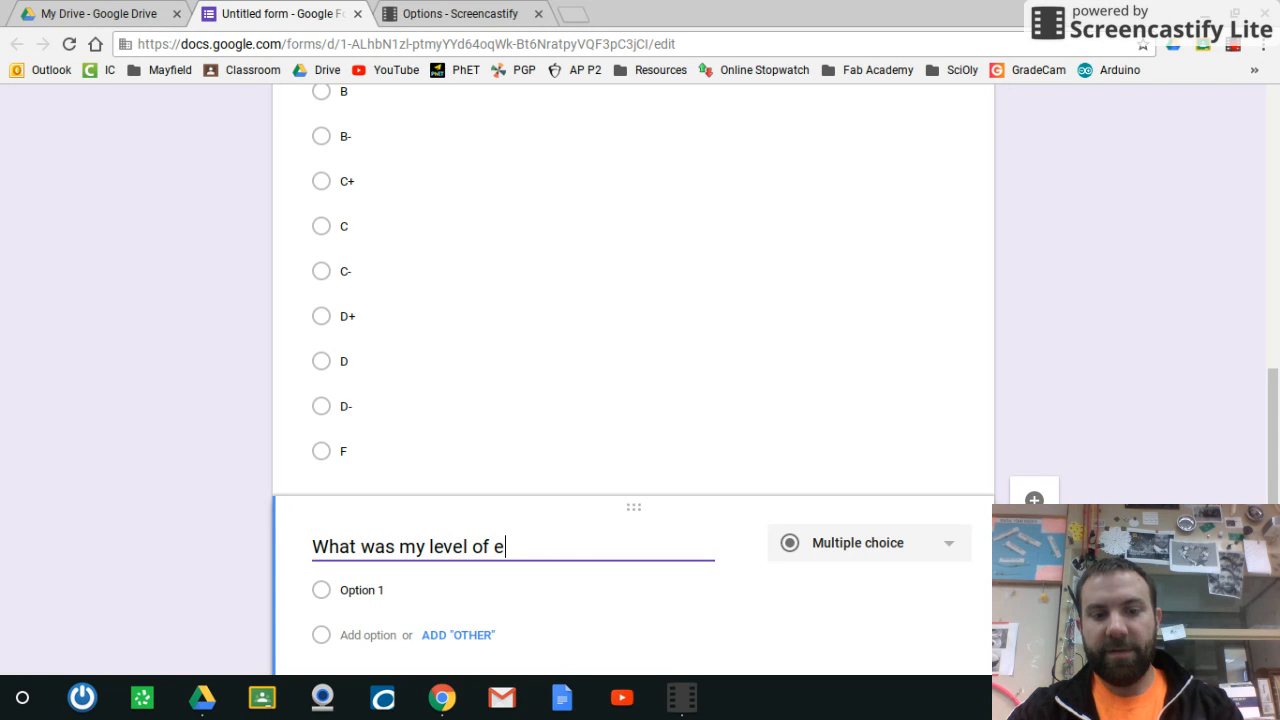
{"action": "type", "text": "ffort this w"}
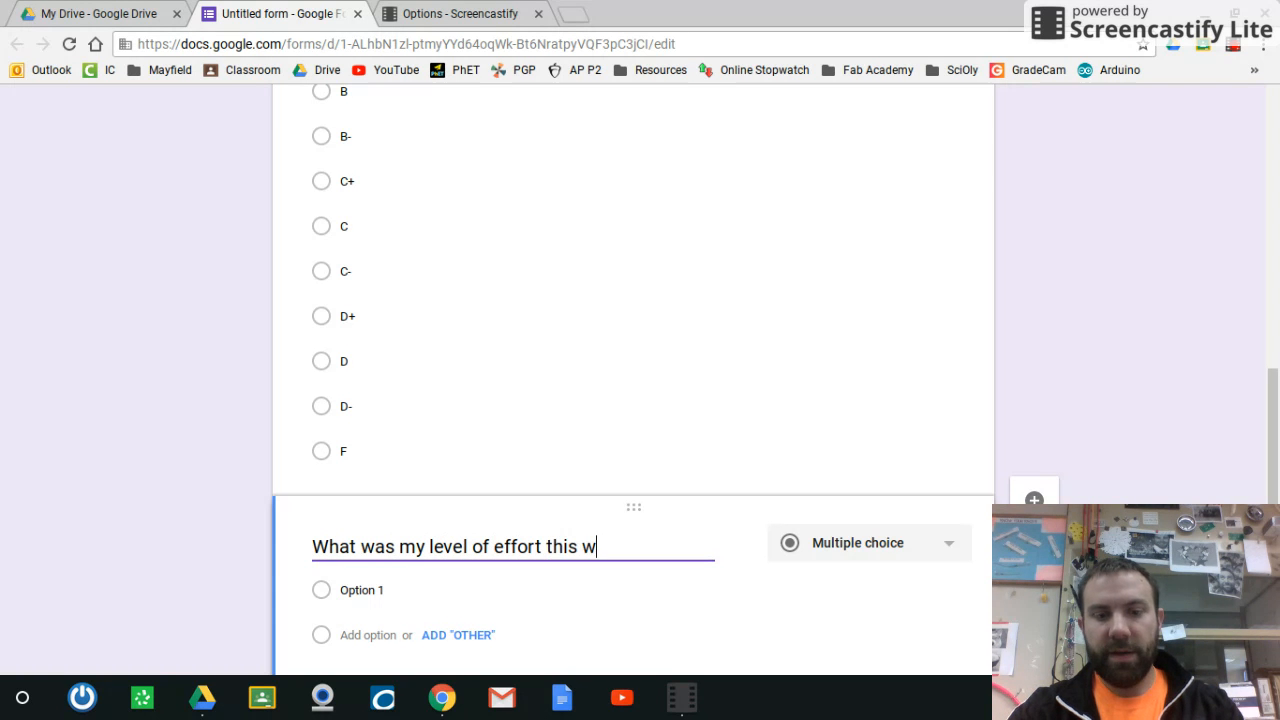
{"action": "type", "text": "eek in scienc"}
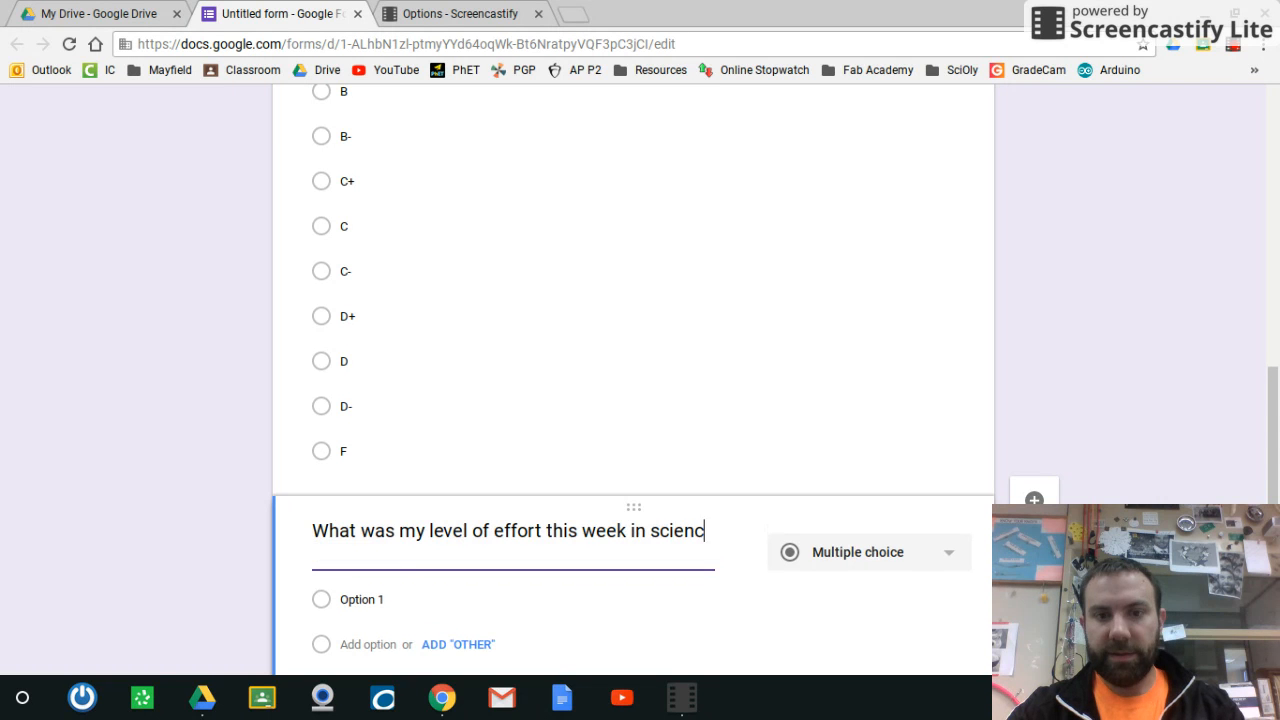
{"action": "type", "text": "e?"}
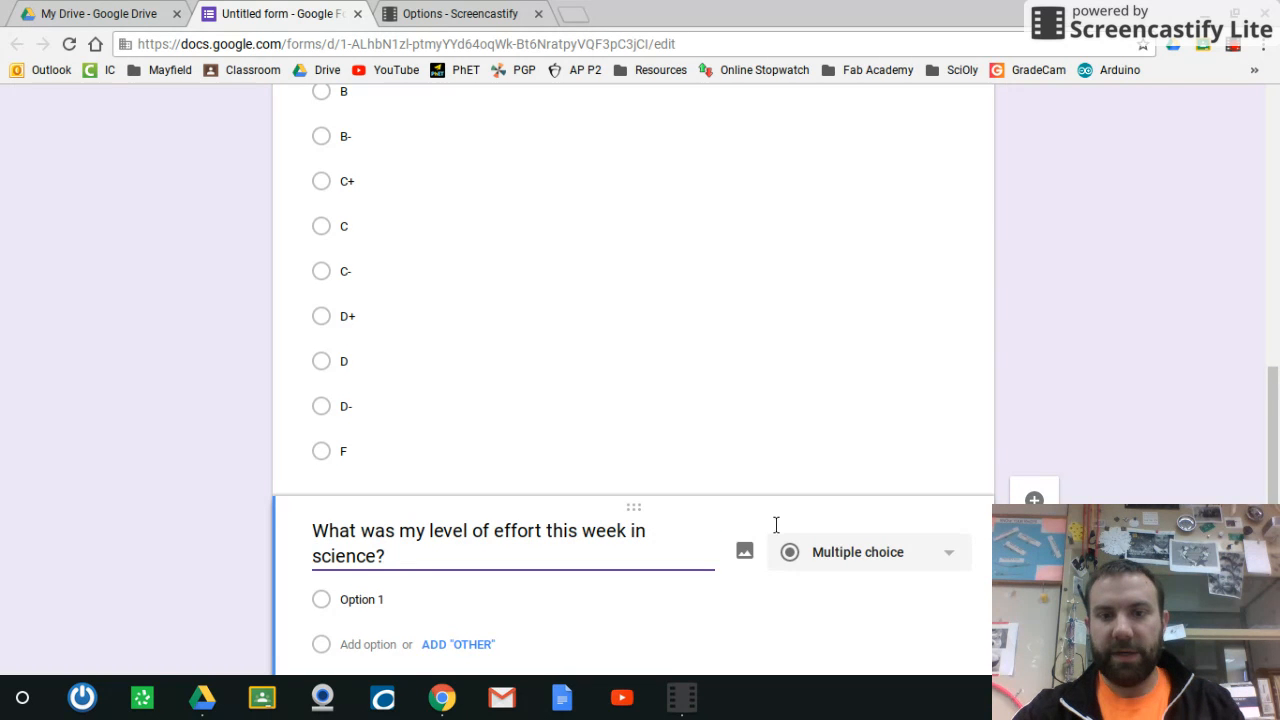
Make the effort question a linear scale running from 1 to 10.
{"action": "left_click", "coordinate": [937, 553]}
{"action": "left_click", "coordinate": [934, 555]}
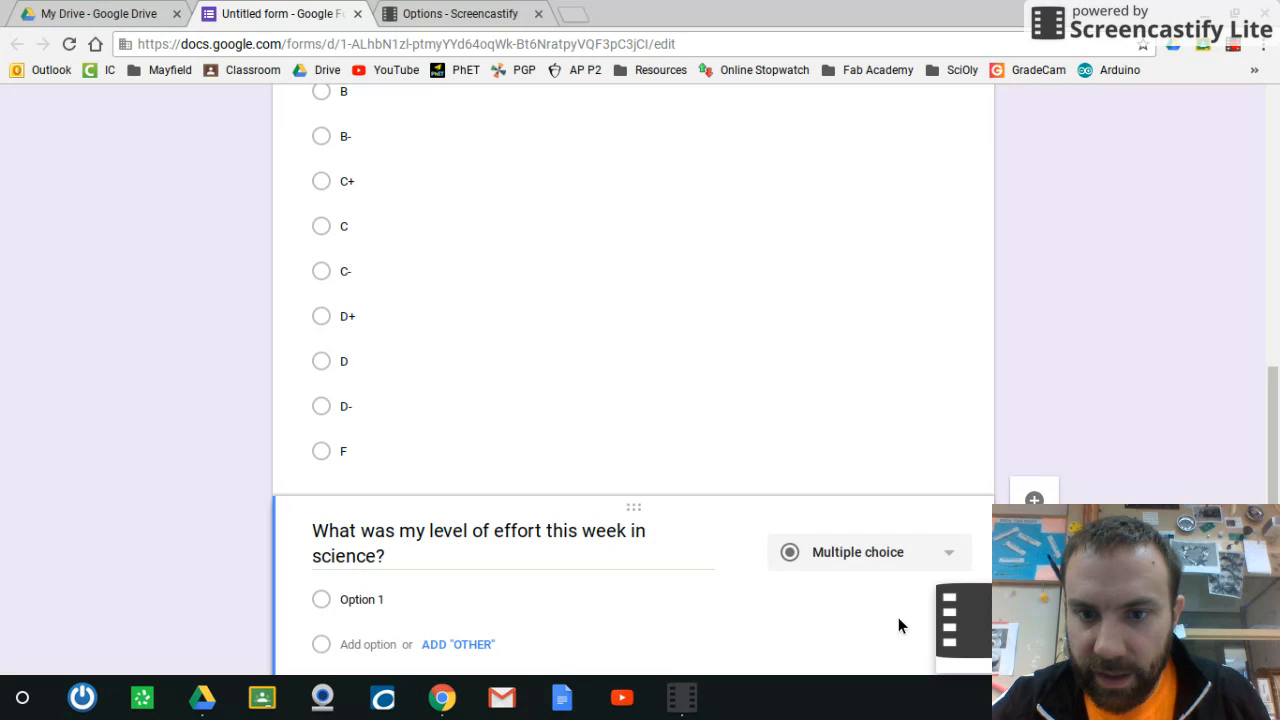
{"action": "left_click", "coordinate": [924, 550]}
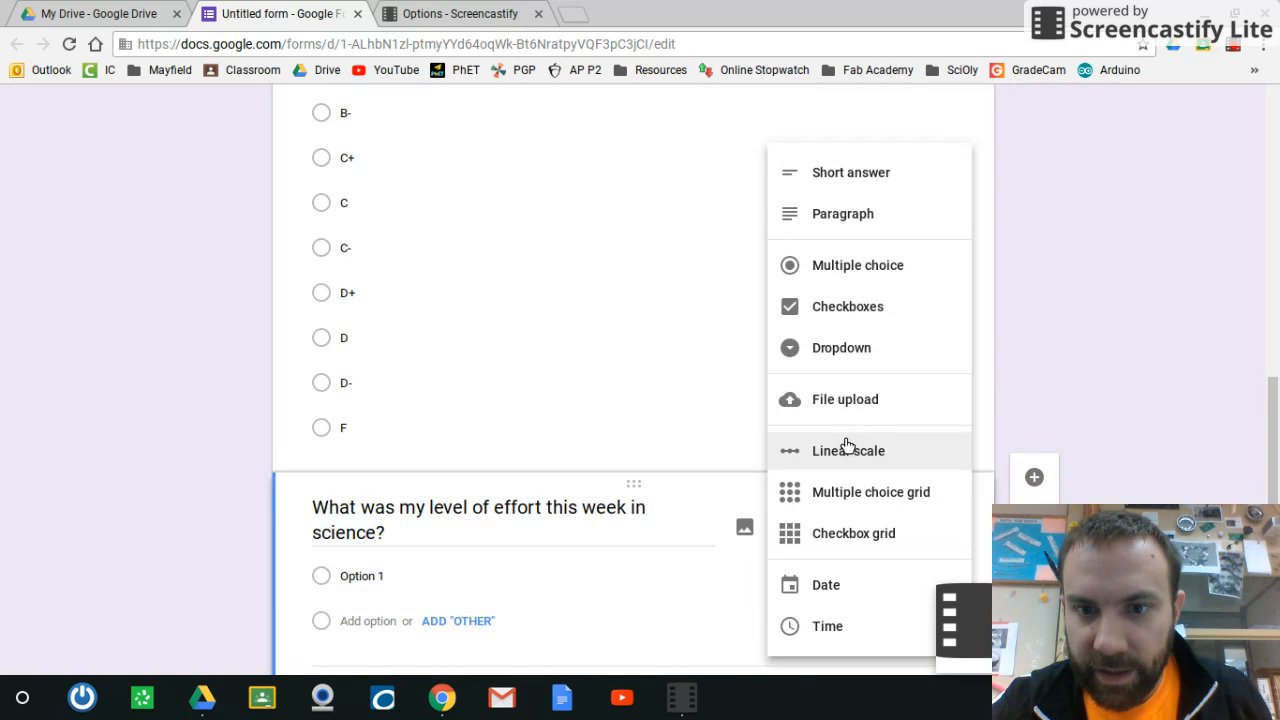
{"action": "left_click", "coordinate": [874, 458]}
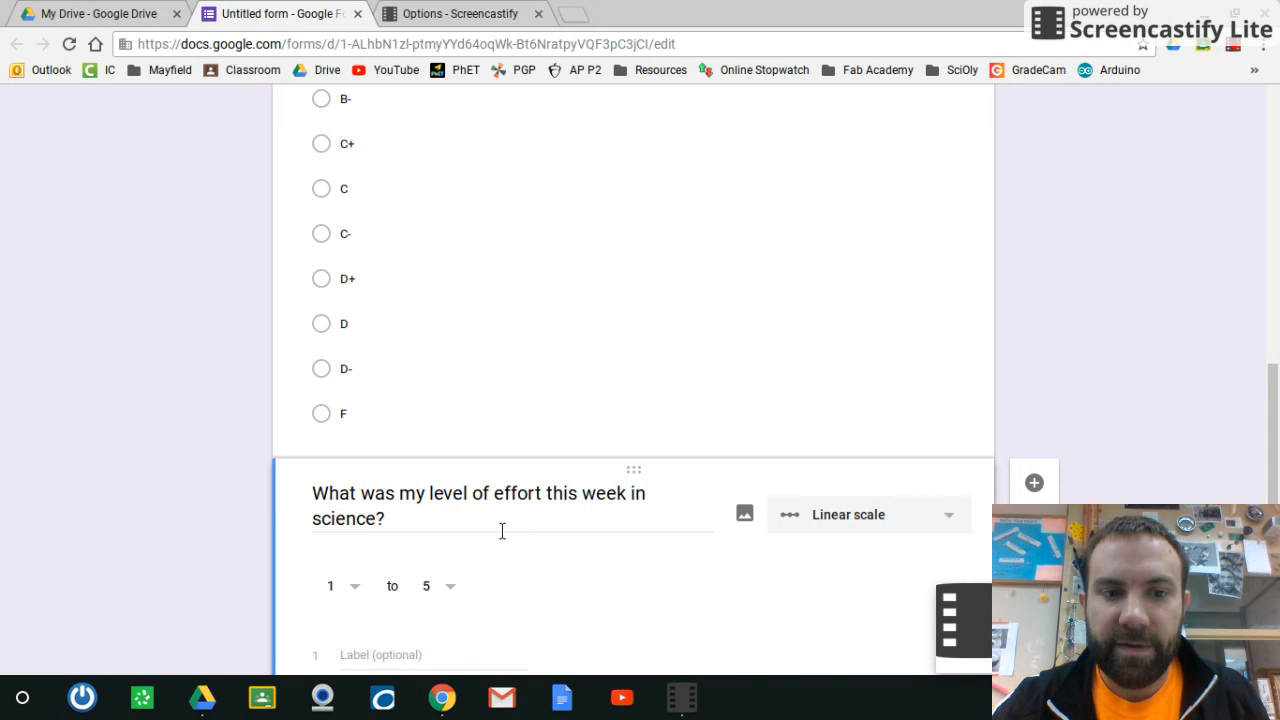
{"action": "left_click", "coordinate": [455, 598]}
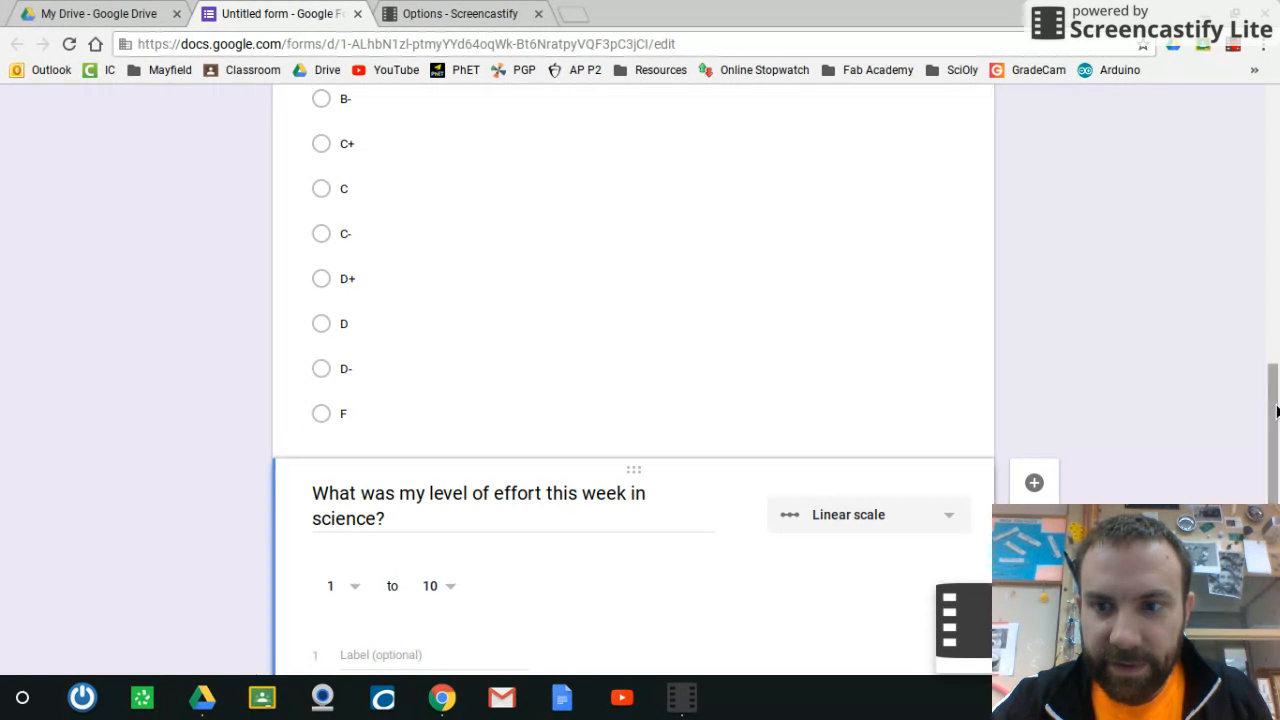
Label the scale's 1 as "minimum effort" and its 10 as "maximum effort", and make the effort question required.
{"action": "left_click_drag", "start_coordinate": [1273, 412], "coordinate": [1272, 487]}
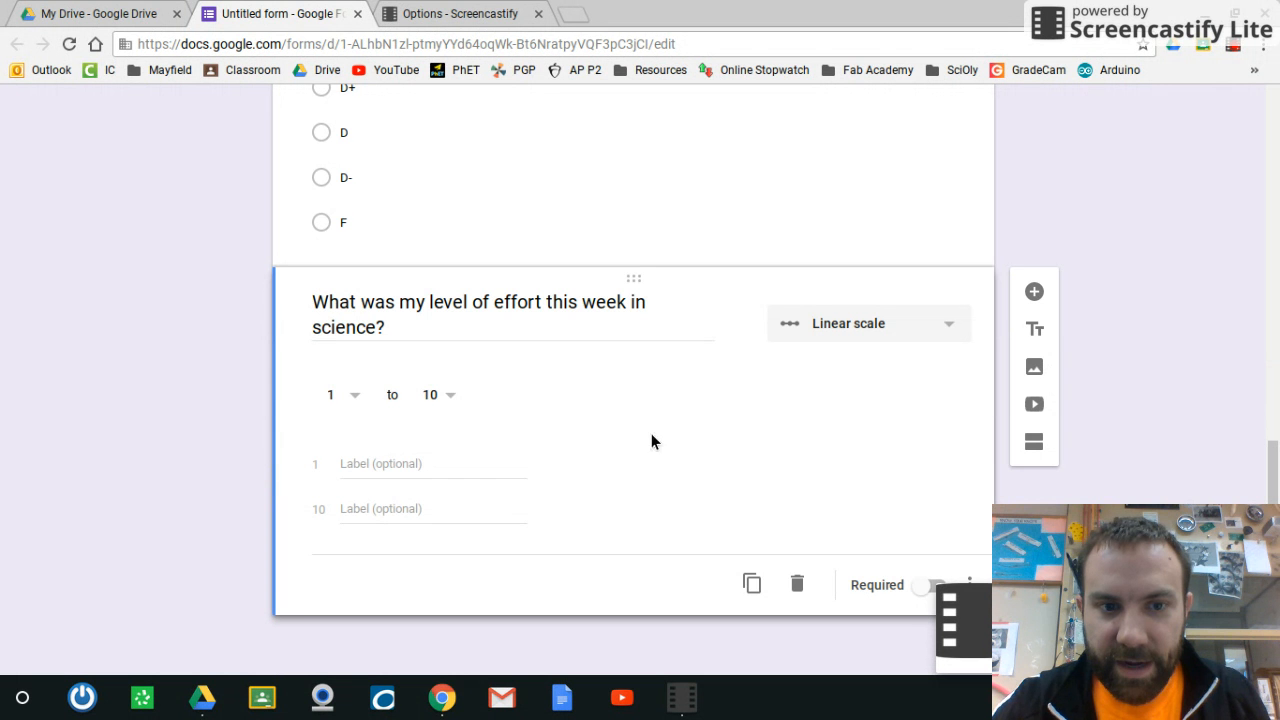
{"action": "left_click", "coordinate": [375, 467]}
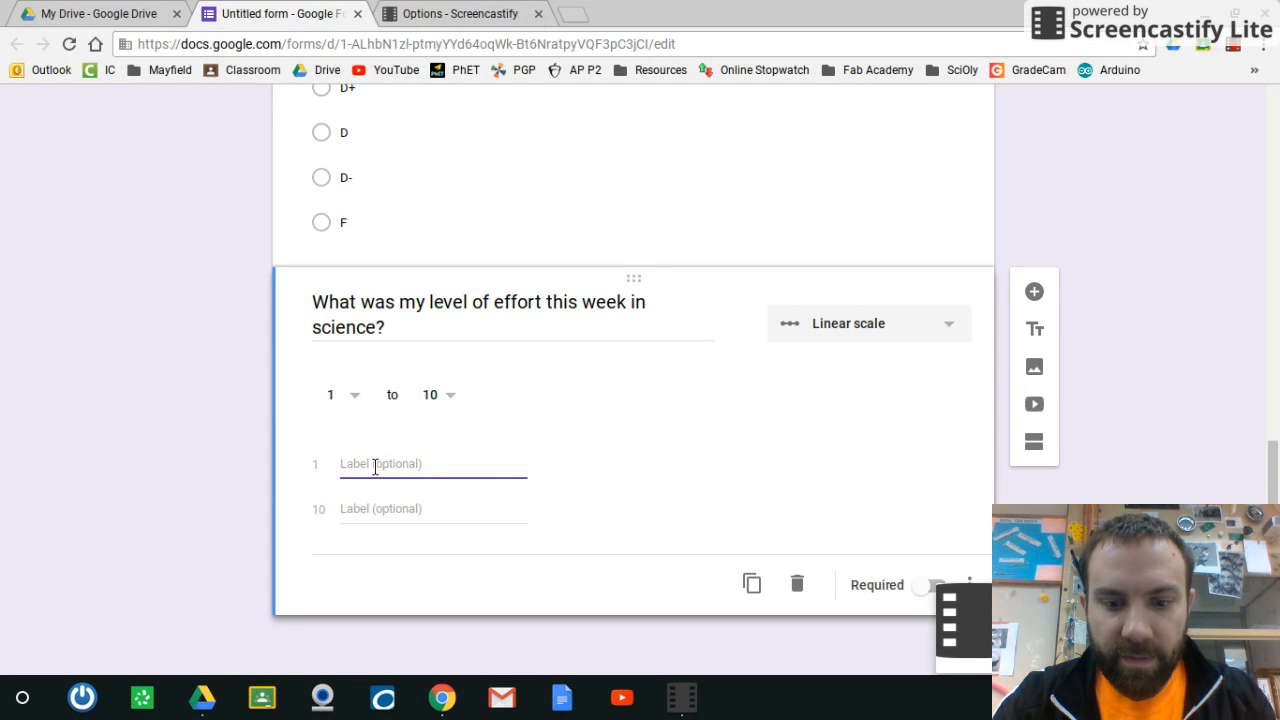
{"action": "type", "text": "minimum "}
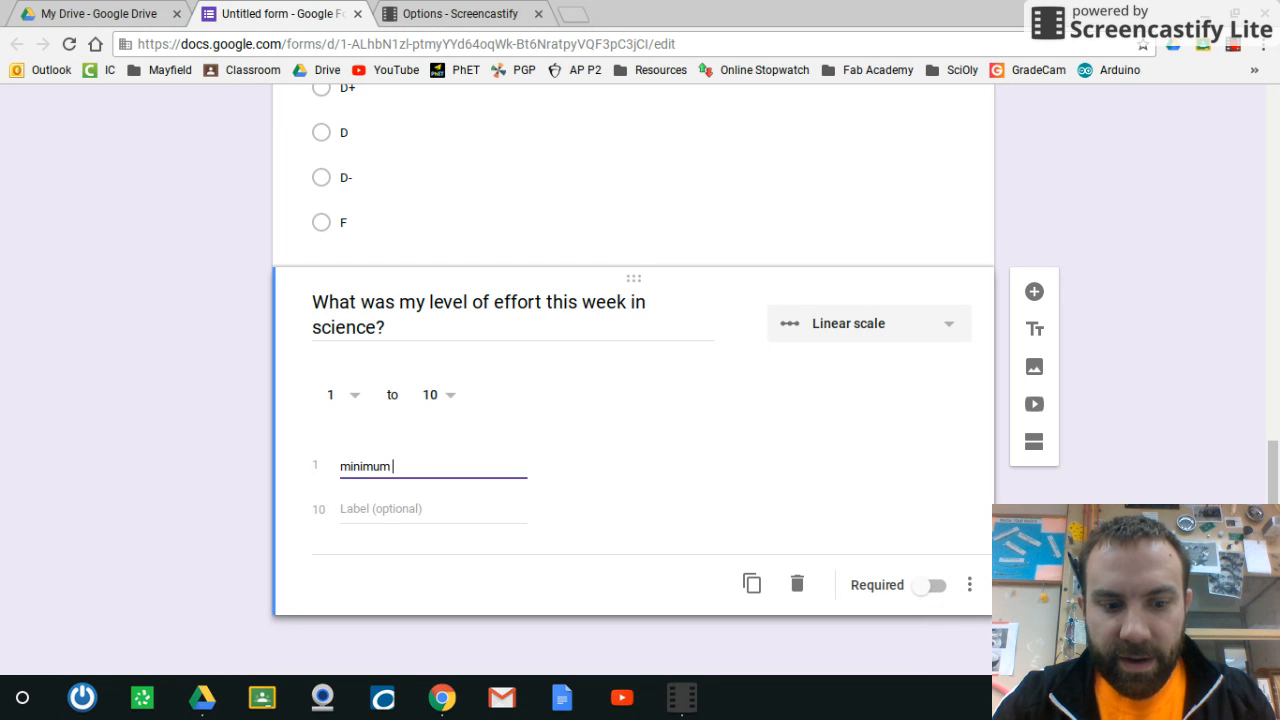
{"action": "type", "text": "effort"}
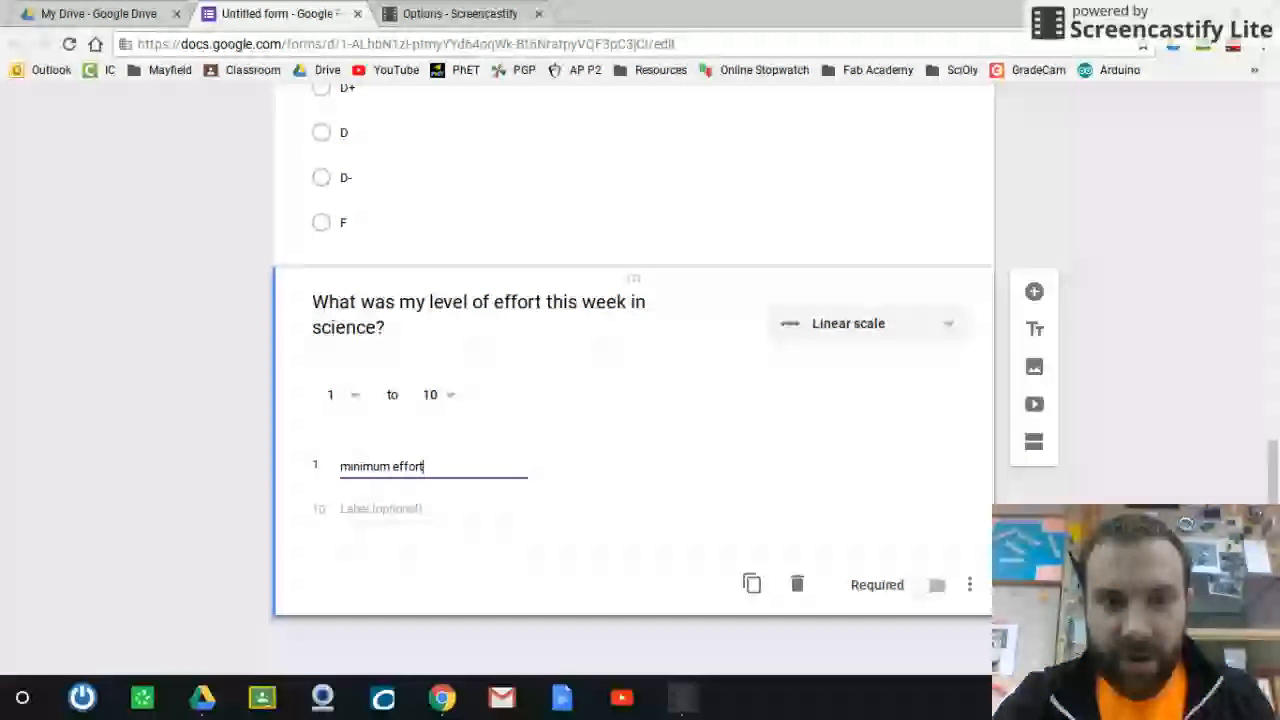
{"action": "left_click", "coordinate": [363, 509]}
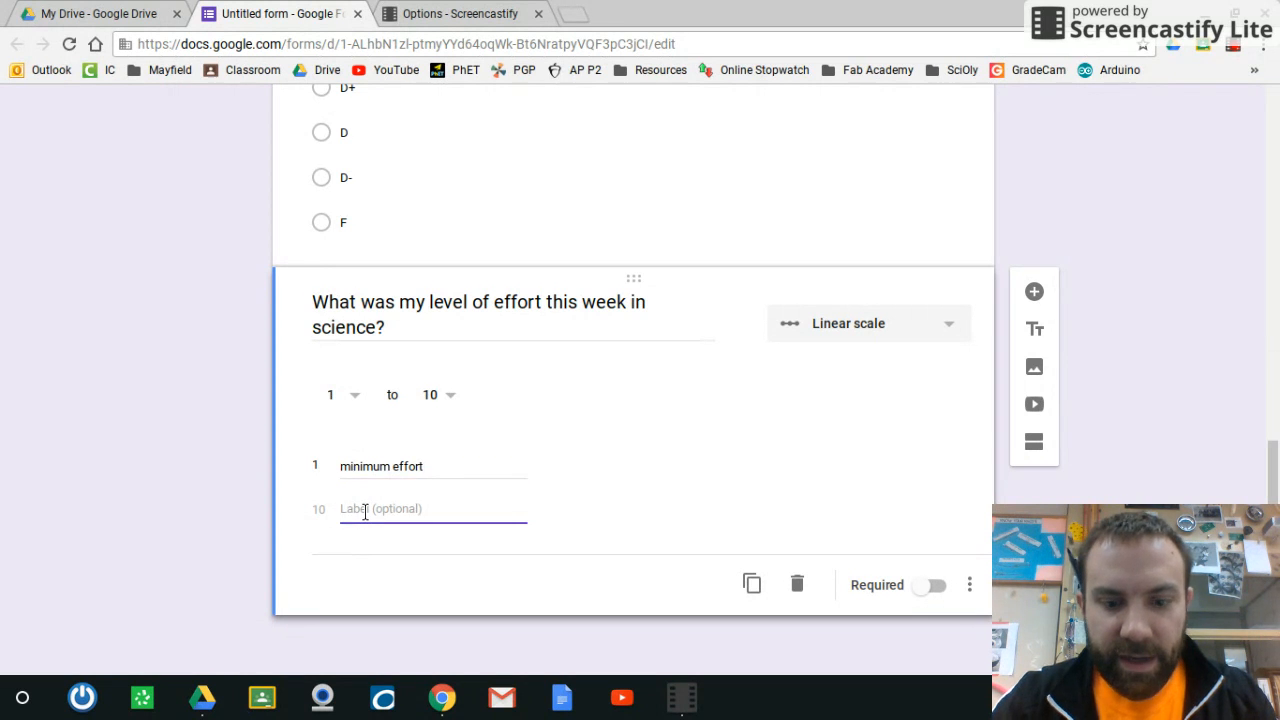
{"action": "type", "text": "maximum effort"}
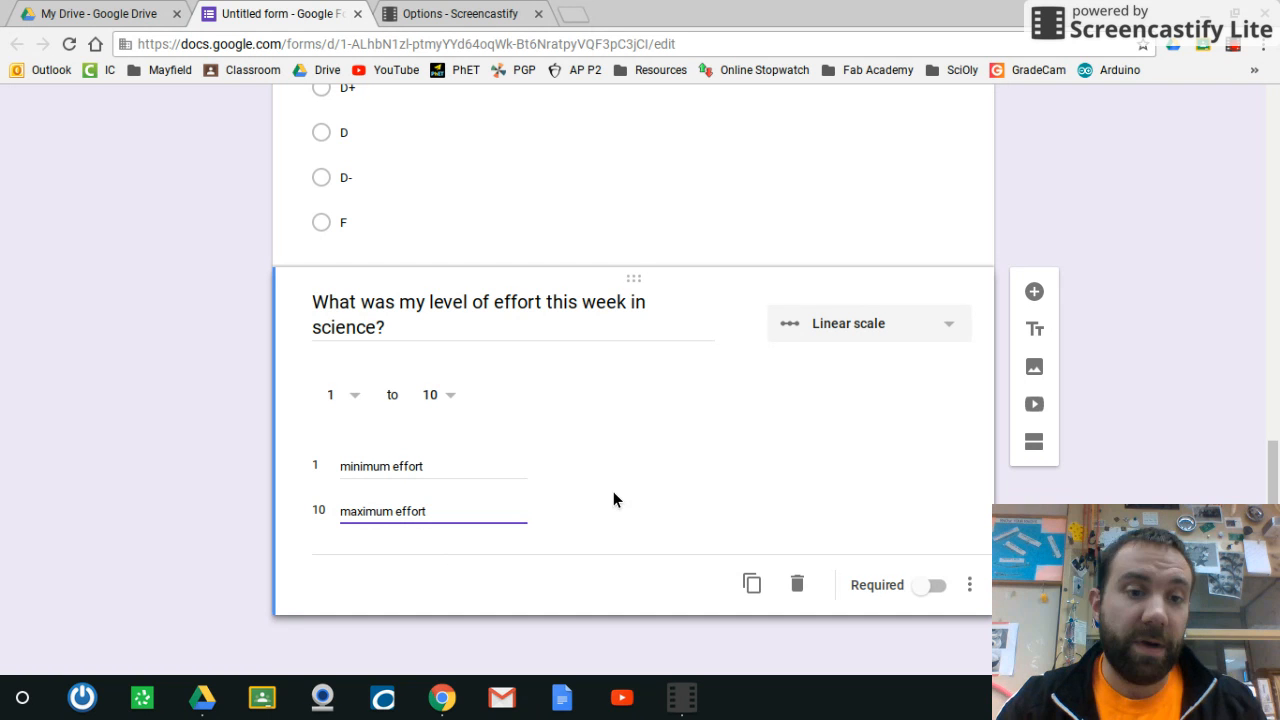
{"action": "left_click", "coordinate": [929, 585]}
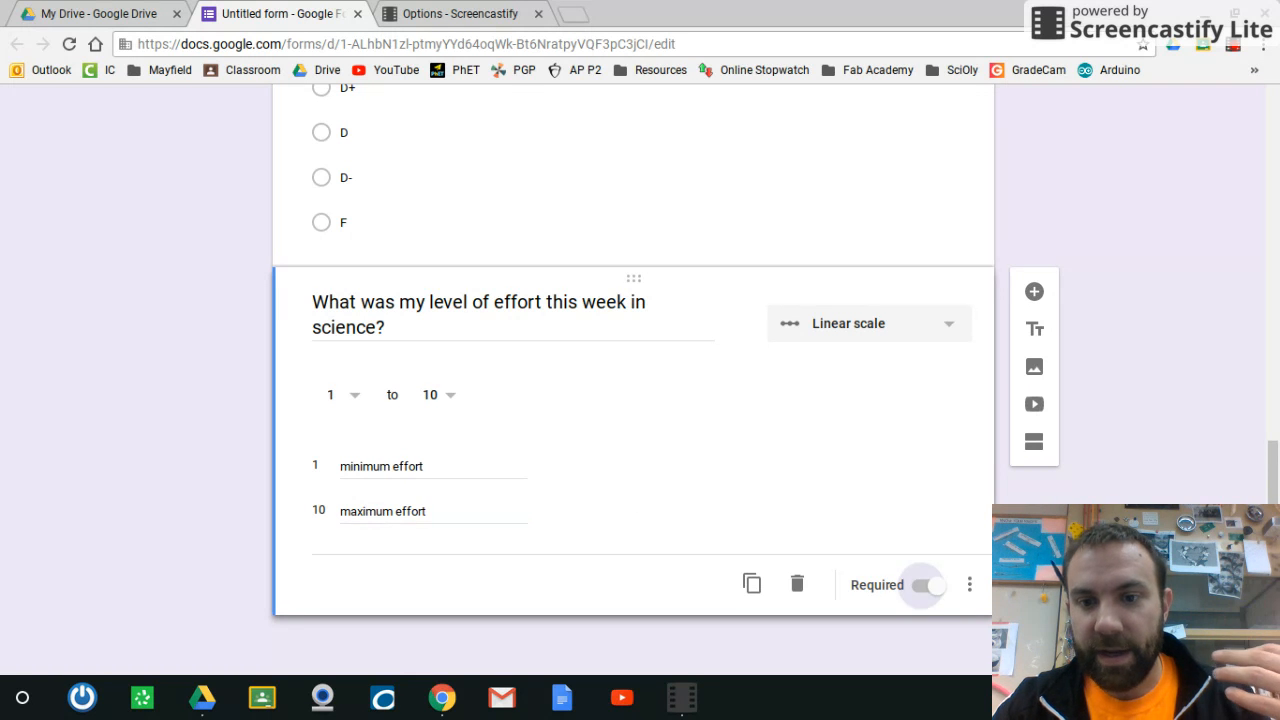
Add a short answer question titled "How many missing grades are there in science right now?" below the effort question.
{"action": "left_click", "coordinate": [1040, 298]}
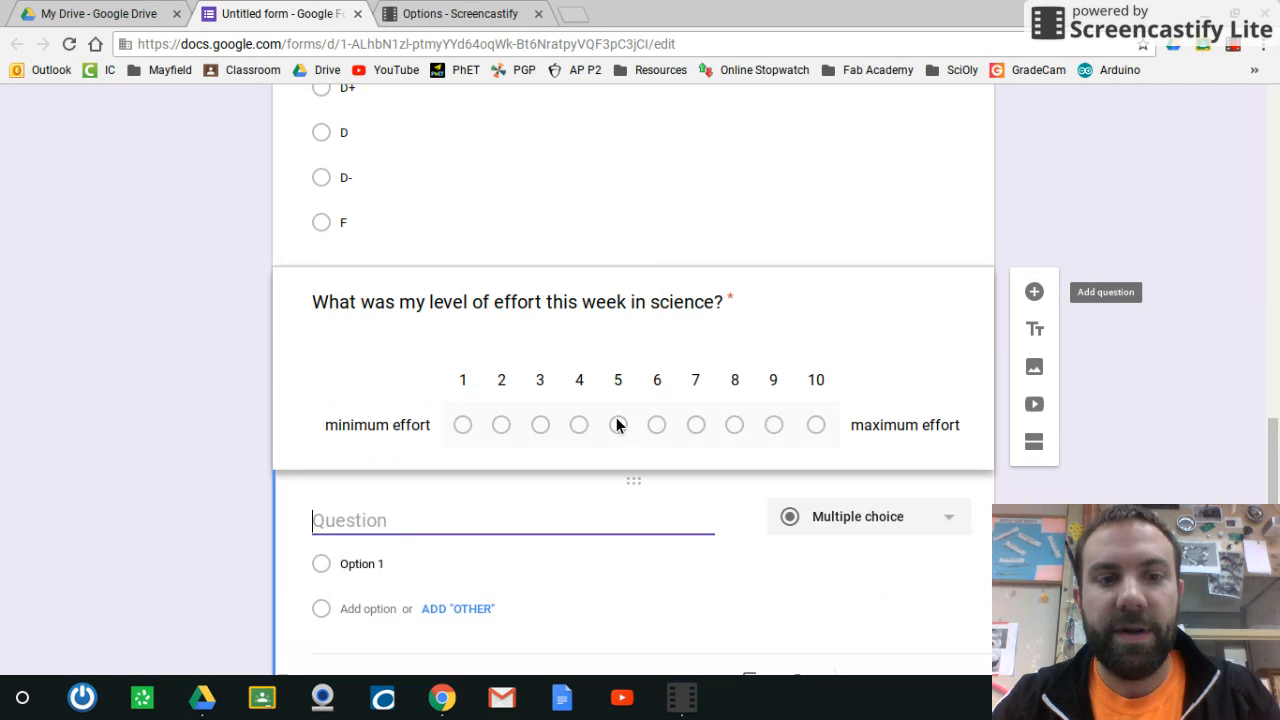
{"action": "type", "text": "H"}
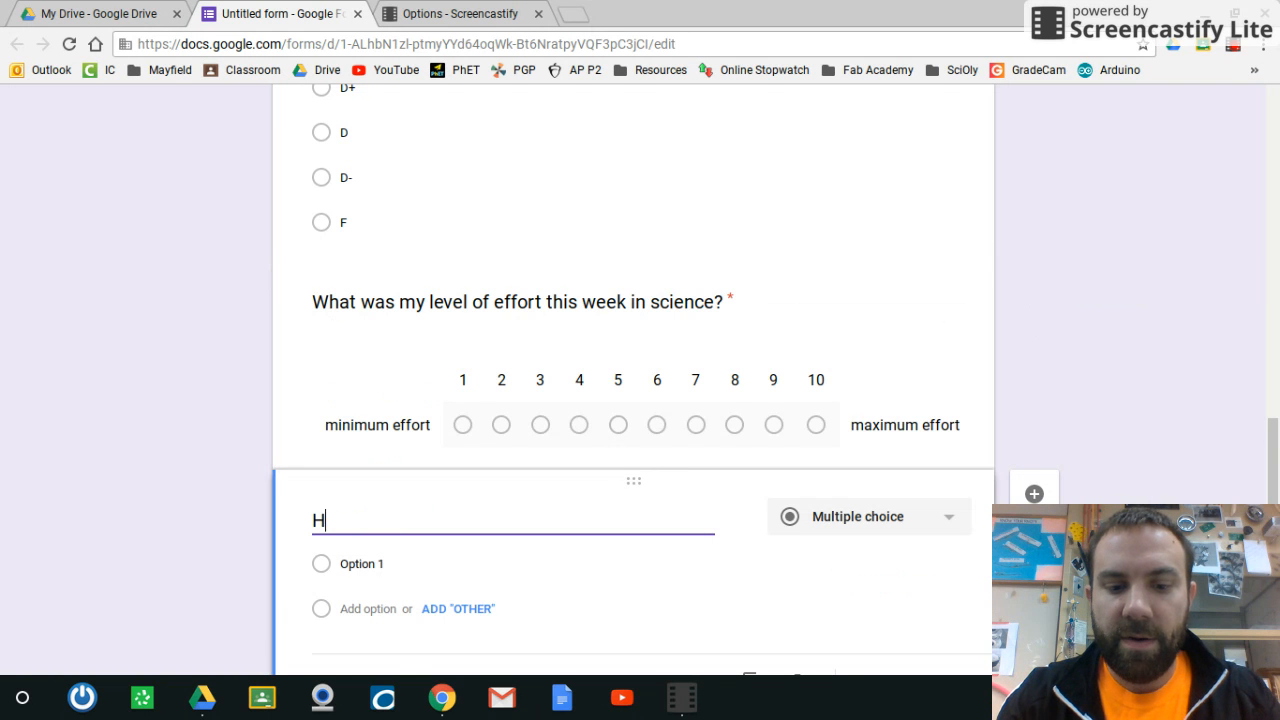
{"action": "type", "text": "ow many missi"}
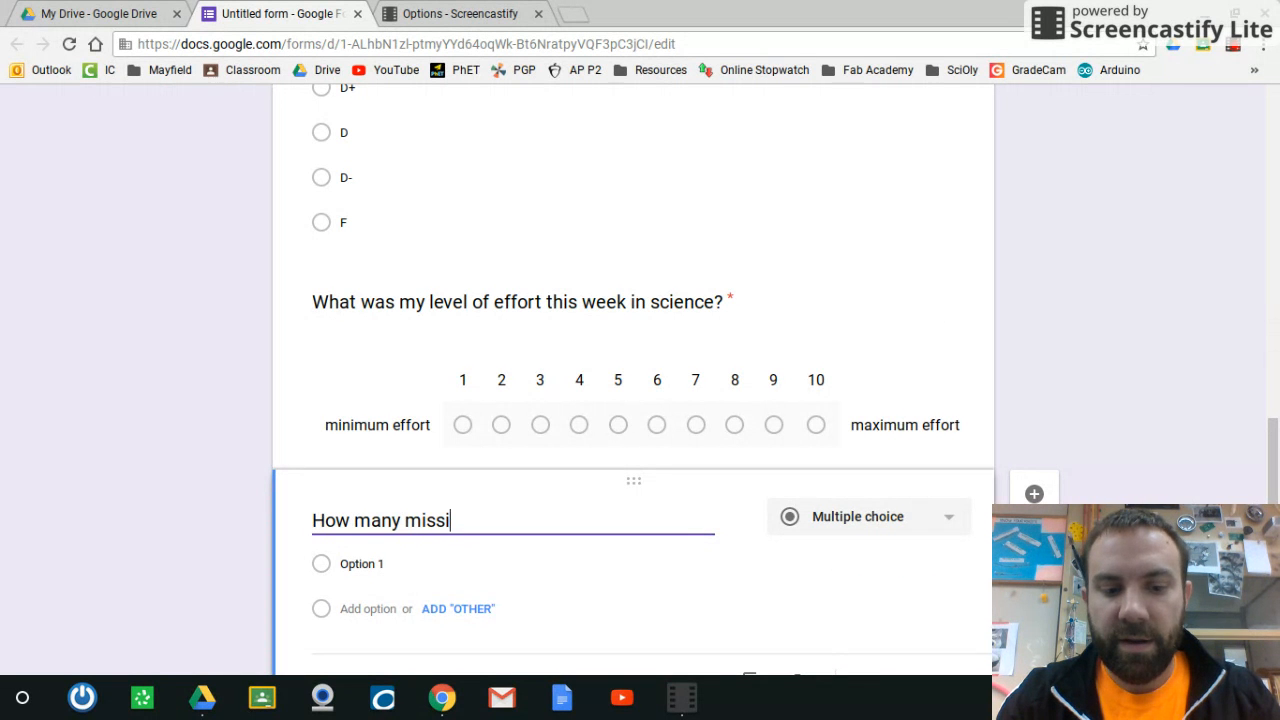
{"action": "type", "text": "ng grades "}
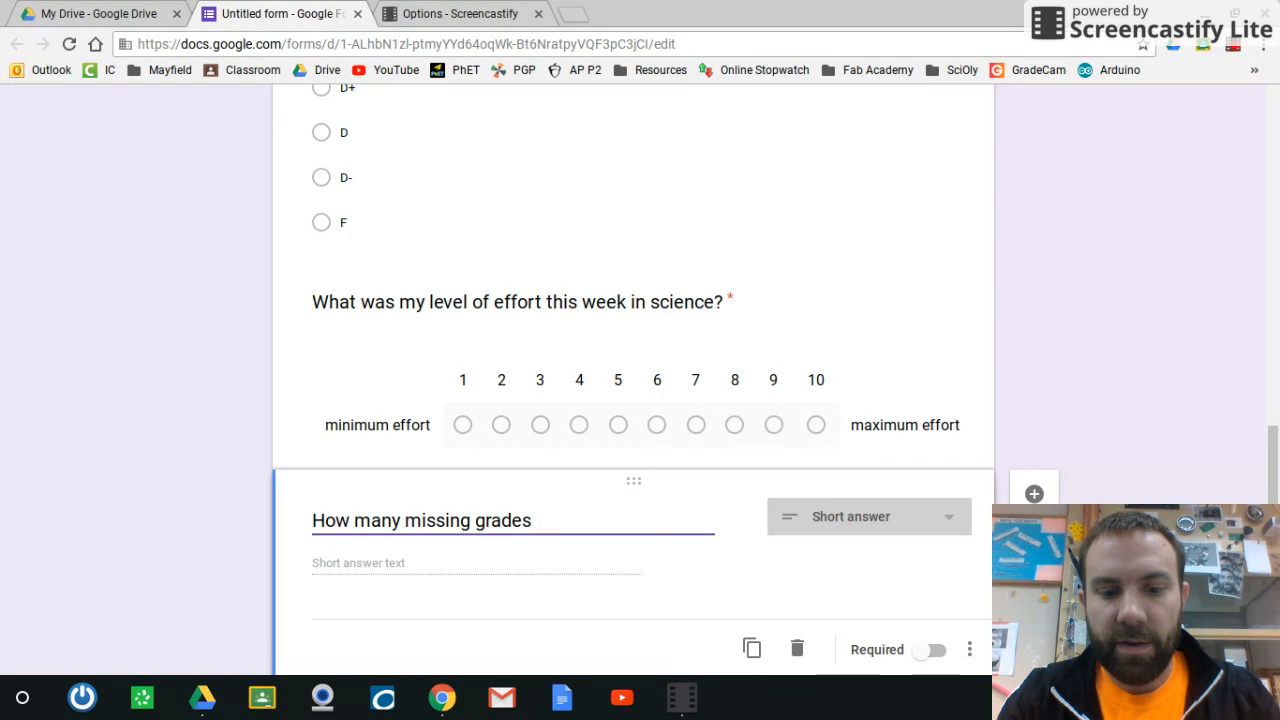
{"action": "type", "text": "are there in sc"}
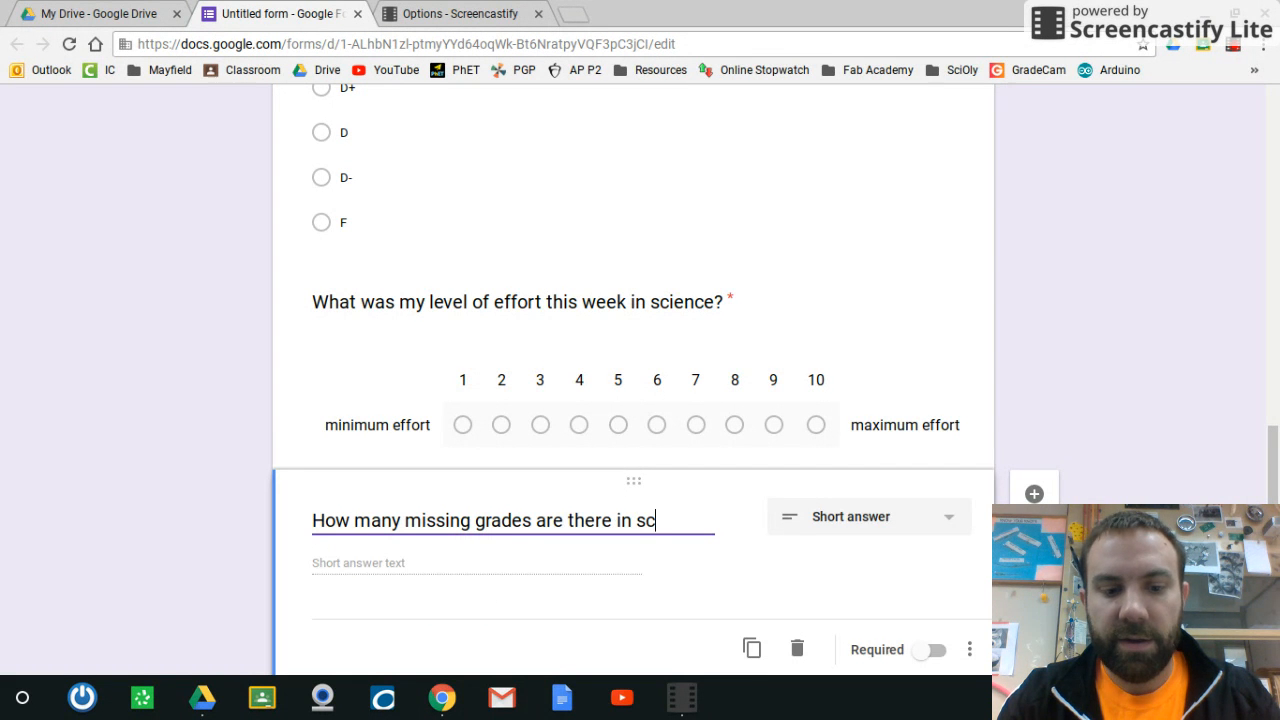
{"action": "type", "text": "ience "}
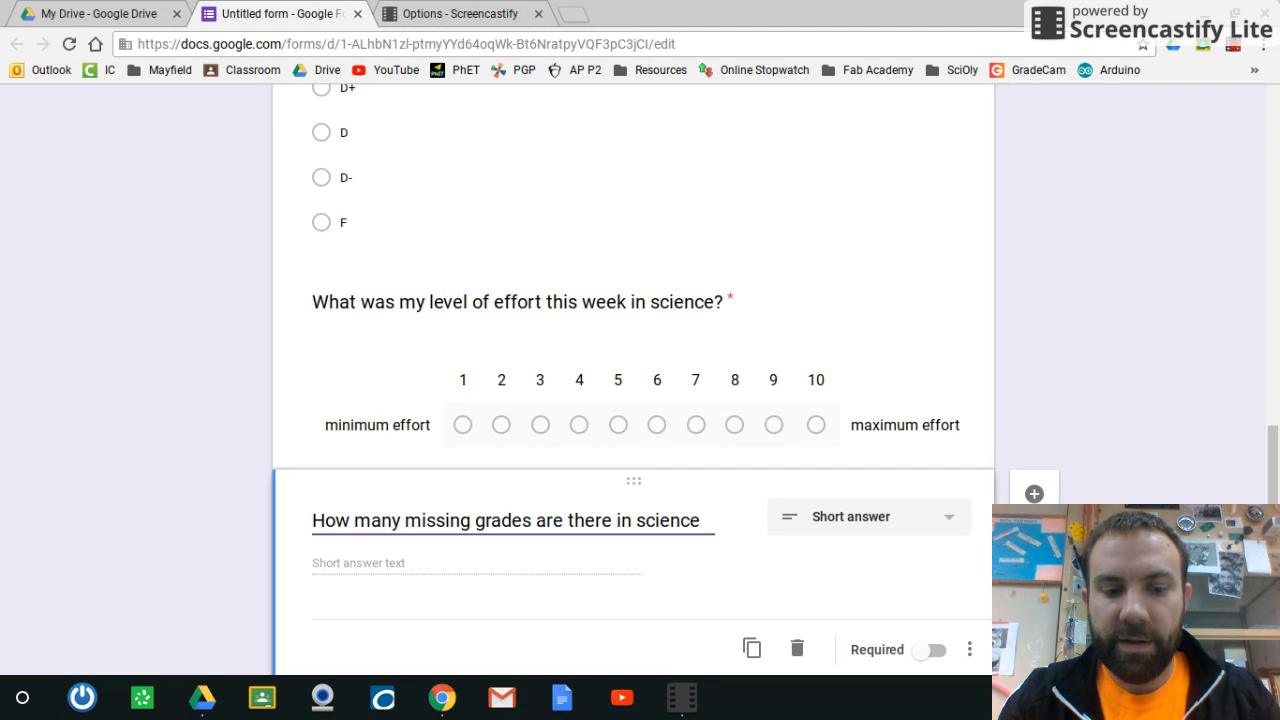
{"action": "type", "text": "right no"}
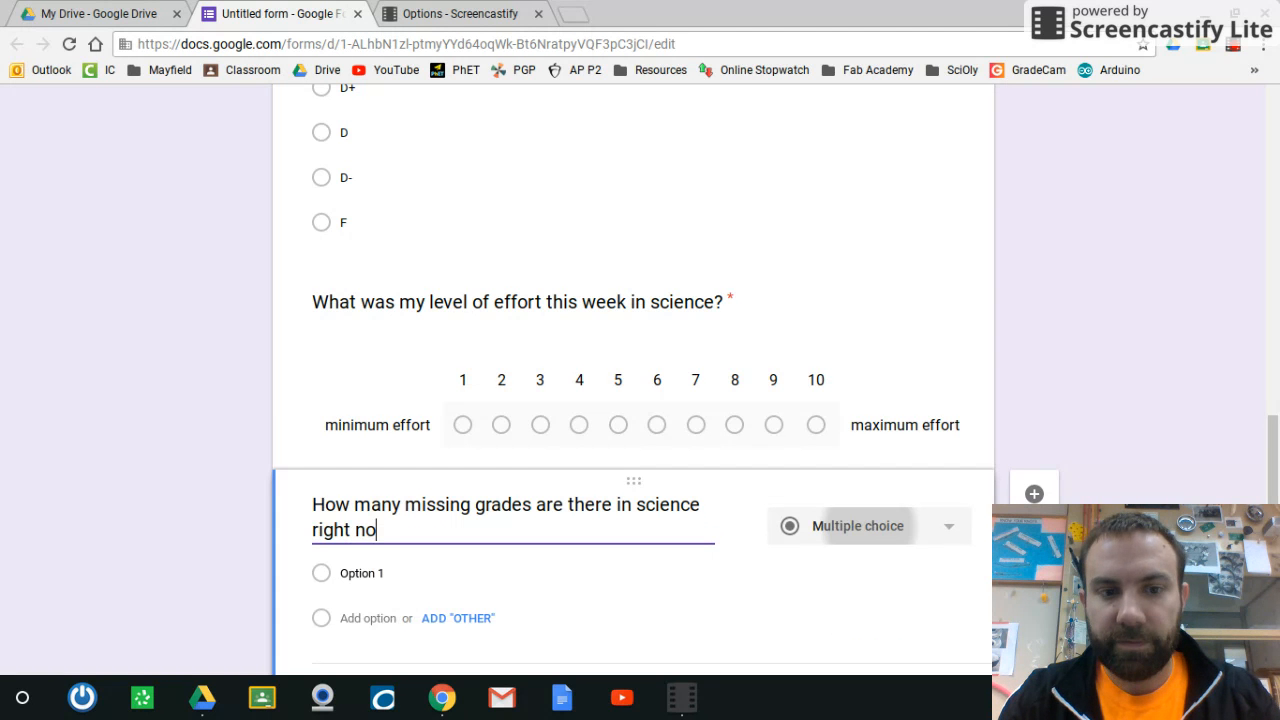
{"action": "type", "text": "w?"}
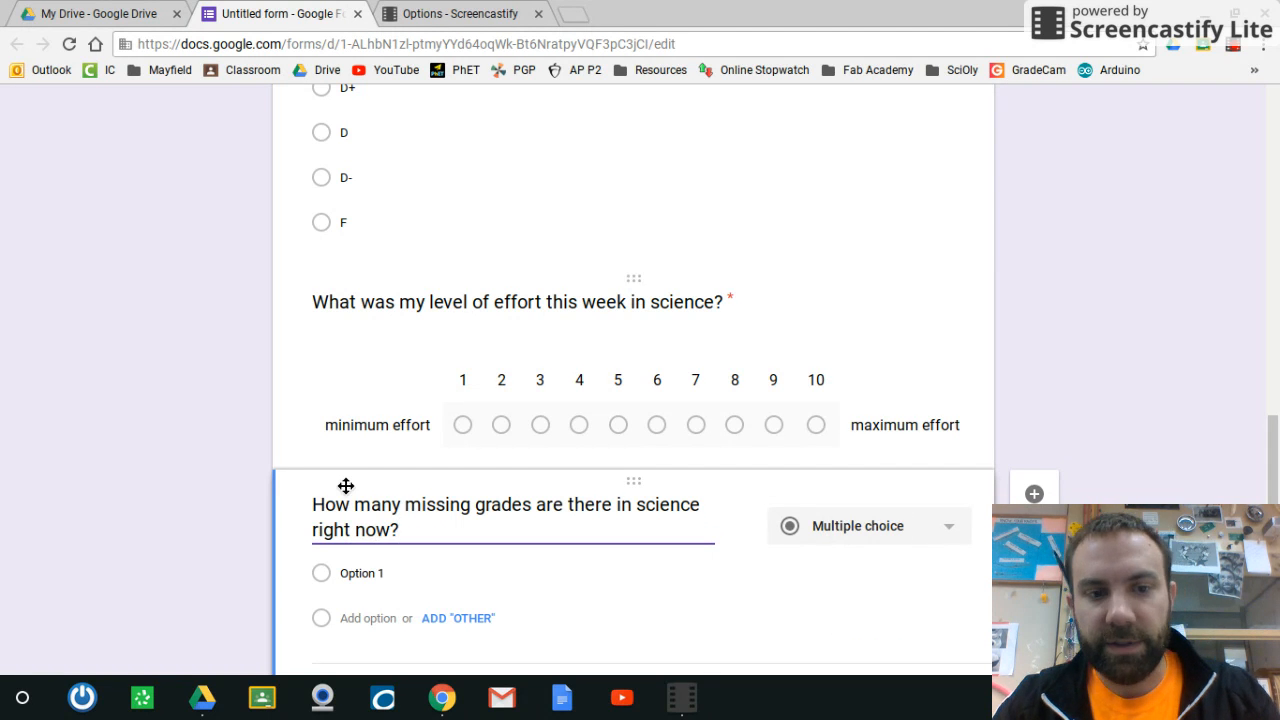
{"action": "left_click", "coordinate": [905, 542]}
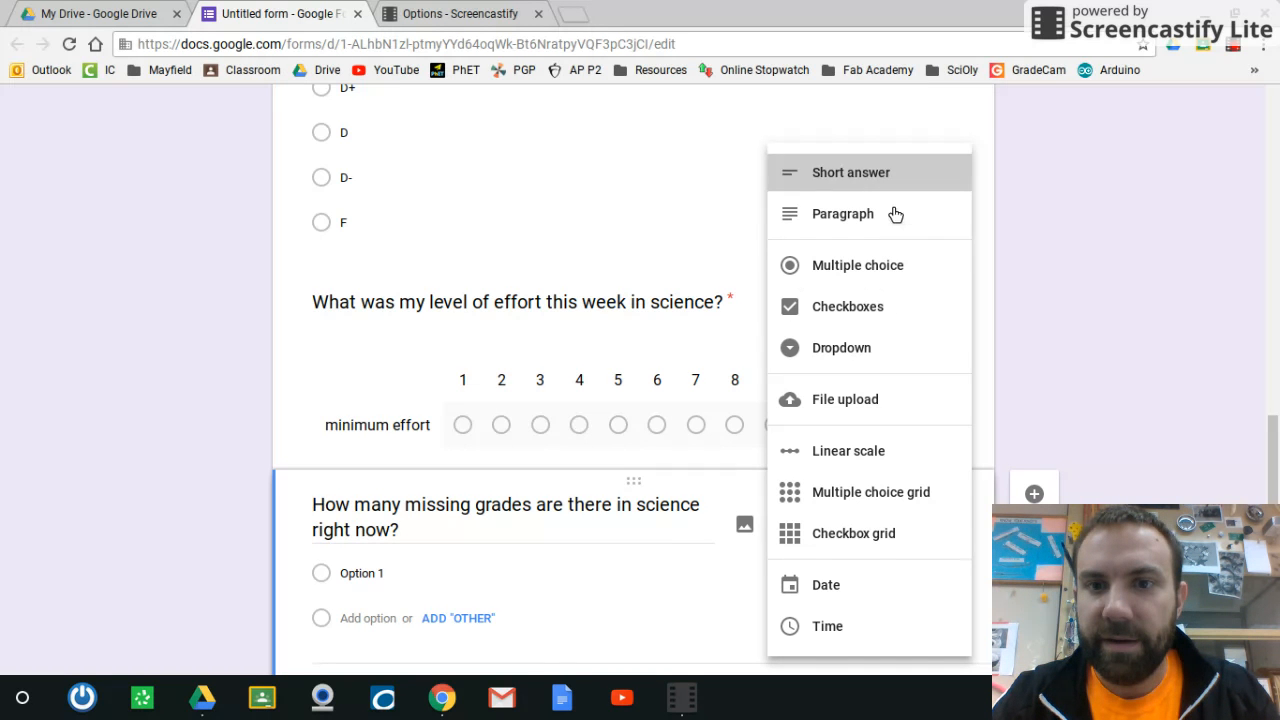
{"action": "left_click", "coordinate": [925, 172]}
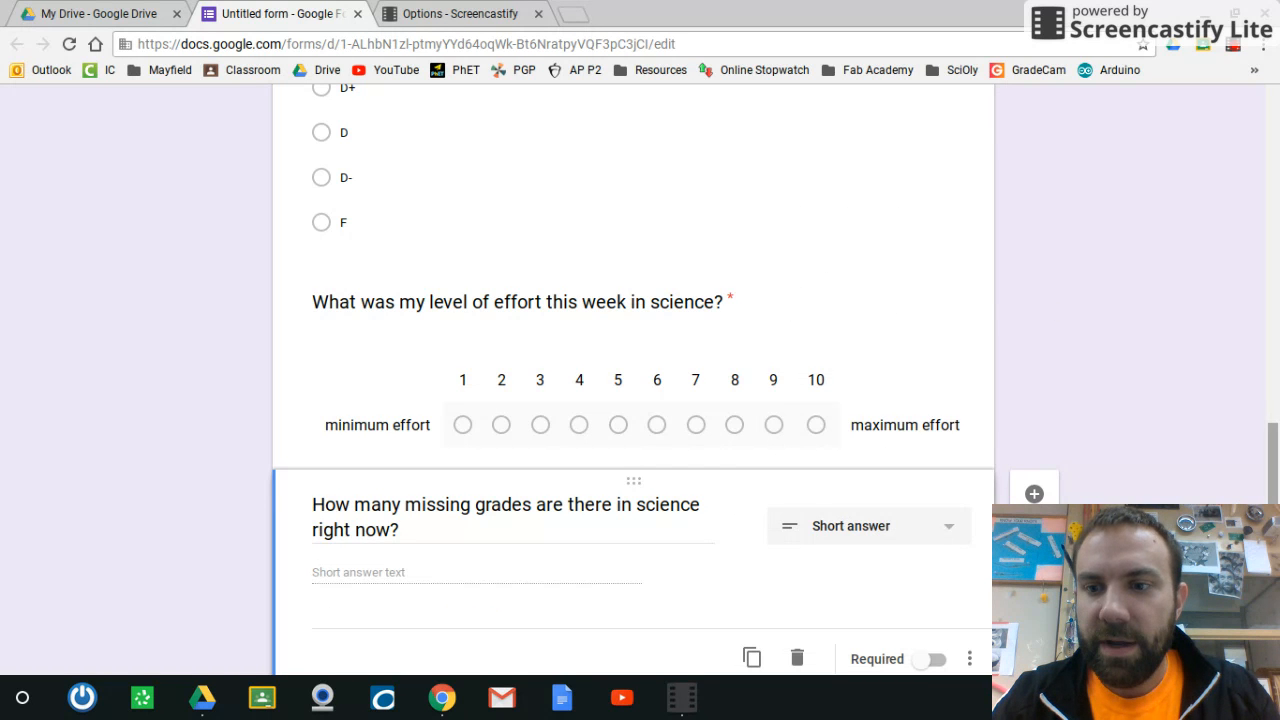
Change the letter grade question's type from multiple choice to Dropdown.
{"action": "scroll", "coordinate": [1262, 330], "scroll_direction": "up", "scroll_amount": 5}
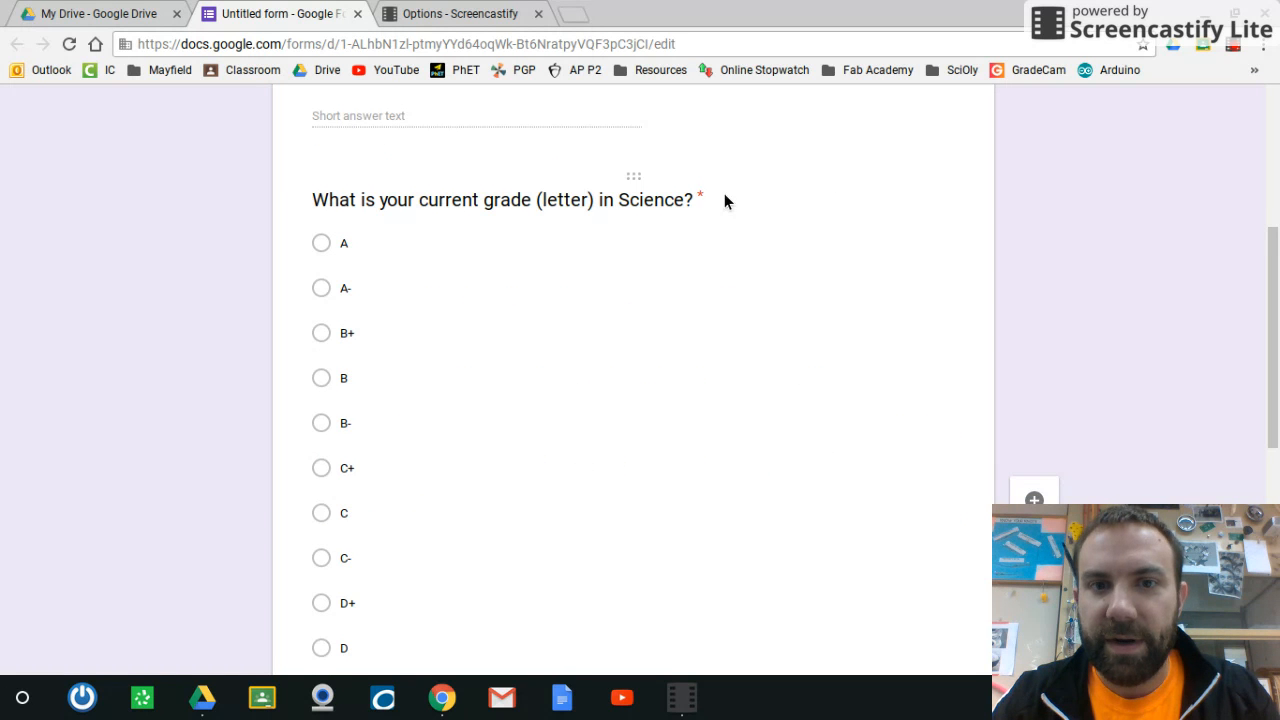
{"action": "left_click", "coordinate": [879, 203]}
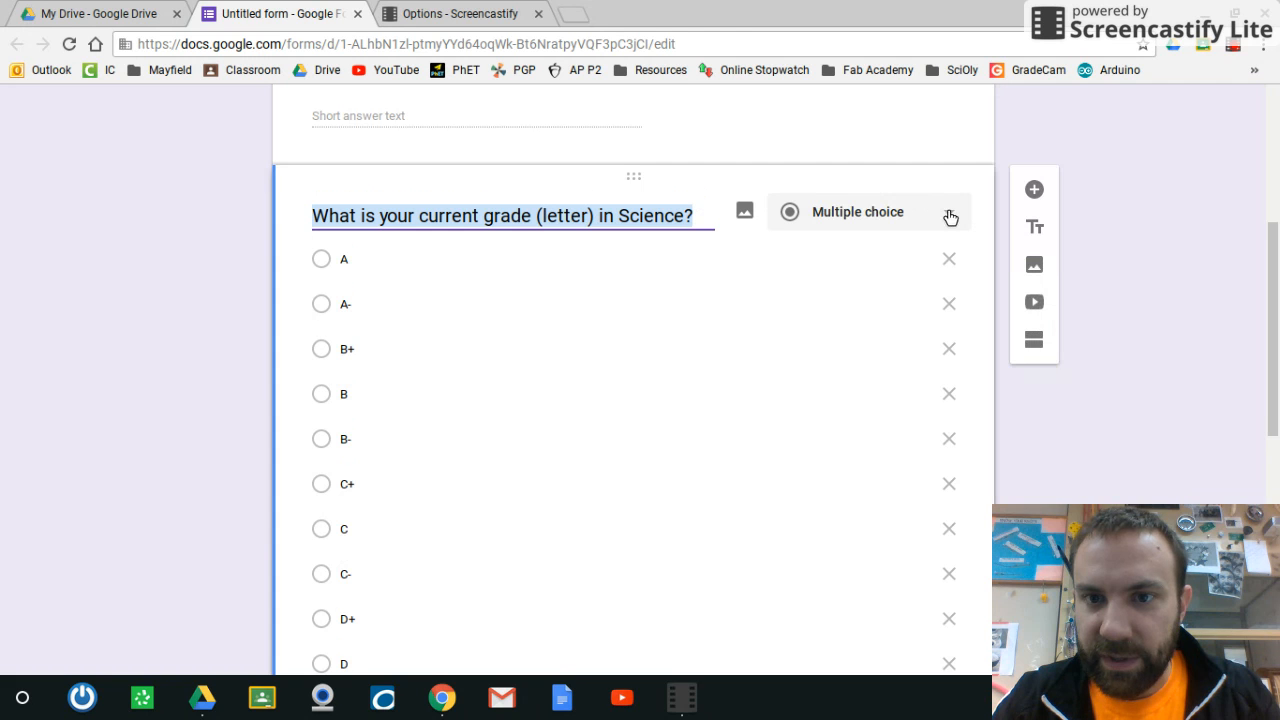
{"action": "left_click", "coordinate": [952, 219]}
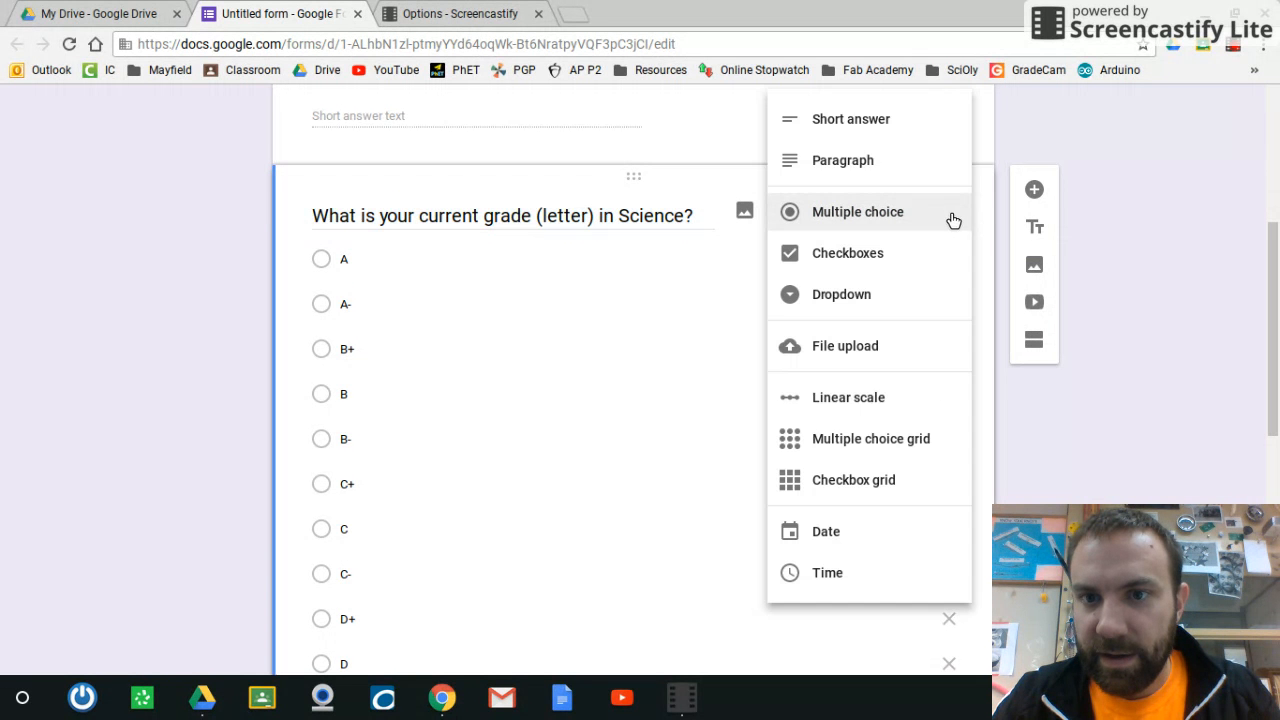
{"action": "left_click", "coordinate": [890, 297]}
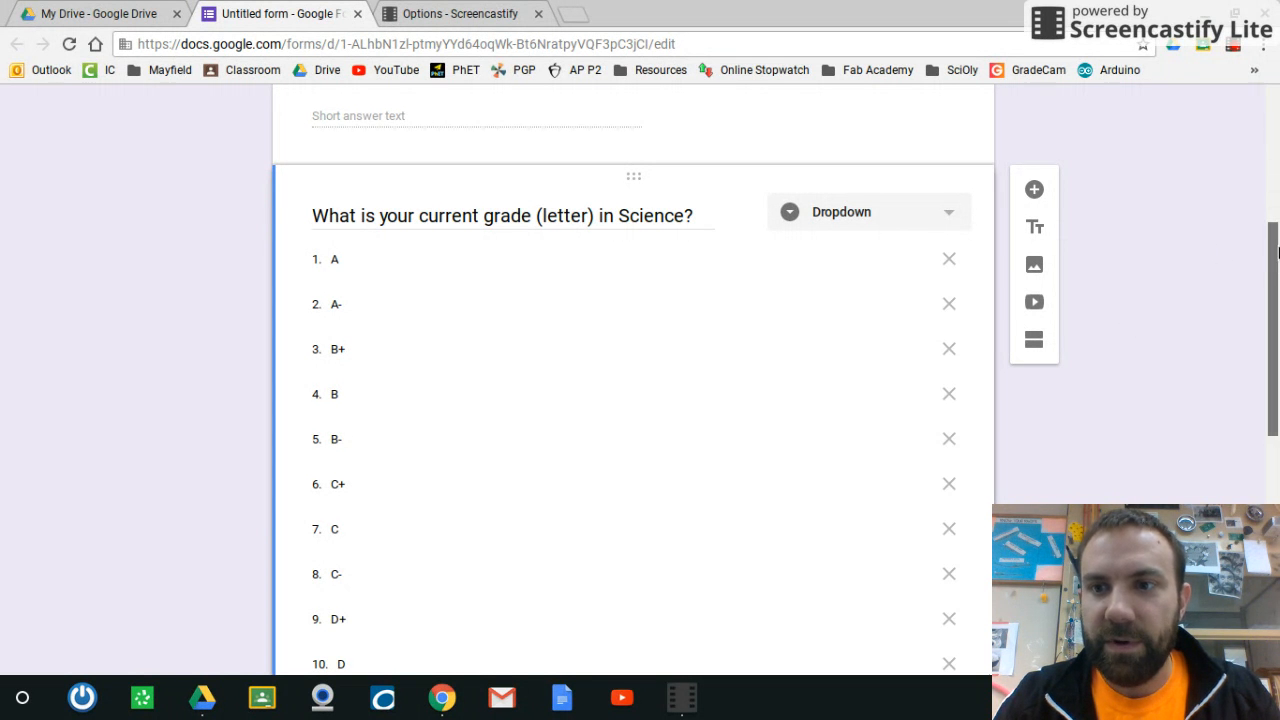
Make the question about the number of missing science grades required.
{"action": "left_click_drag", "start_coordinate": [1260, 260], "coordinate": [1277, 398]}
{"action": "scroll", "coordinate": [1278, 457], "scroll_direction": "down", "scroll_amount": 3}
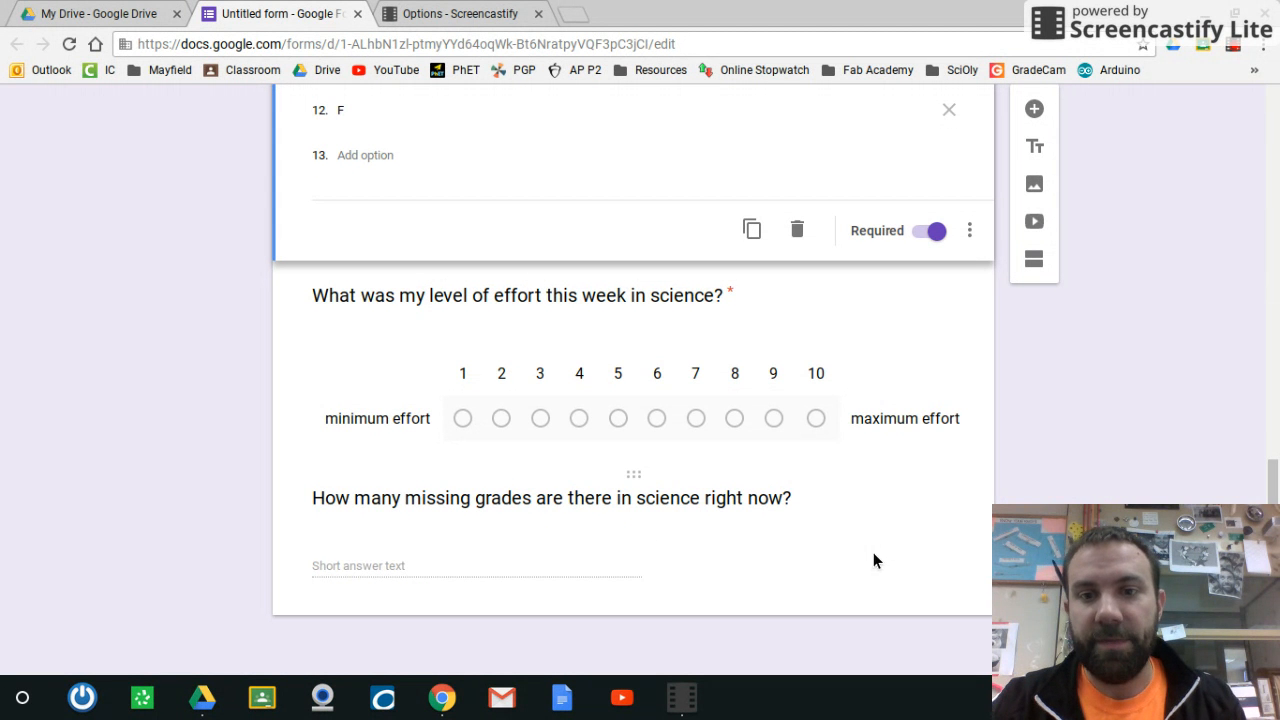
{"action": "left_click", "coordinate": [748, 490]}
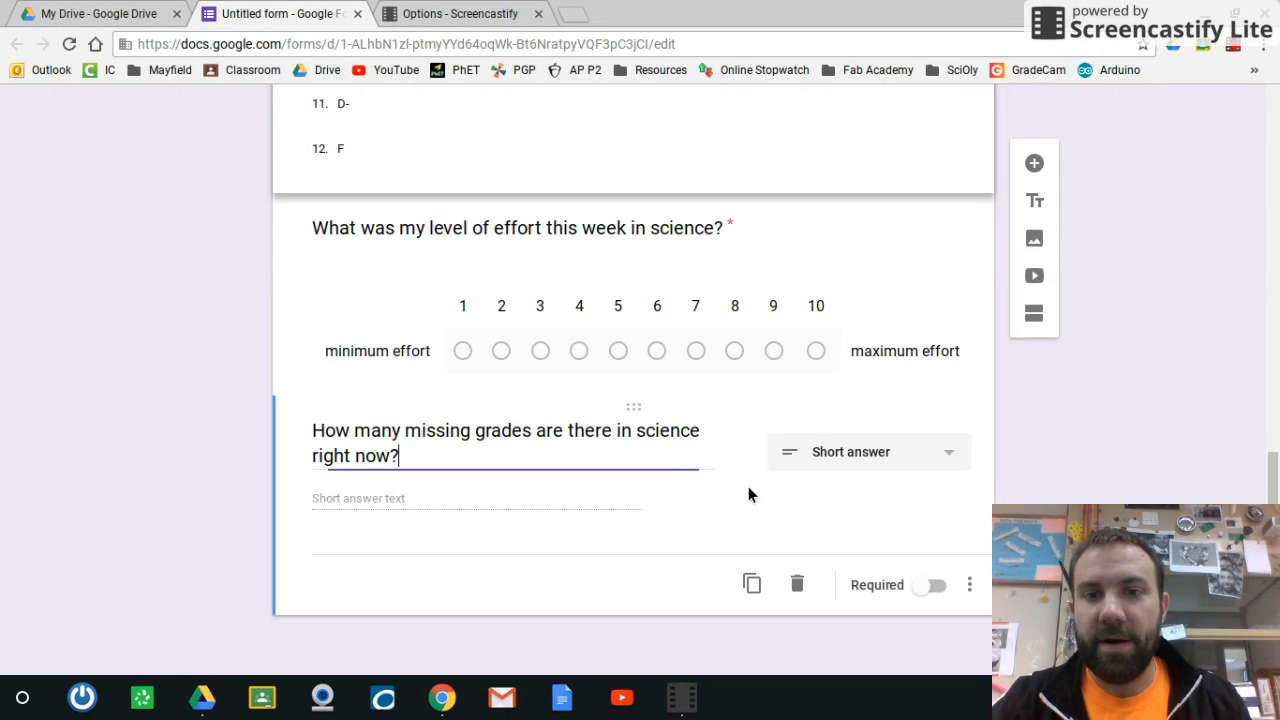
{"action": "left_click", "coordinate": [932, 587]}
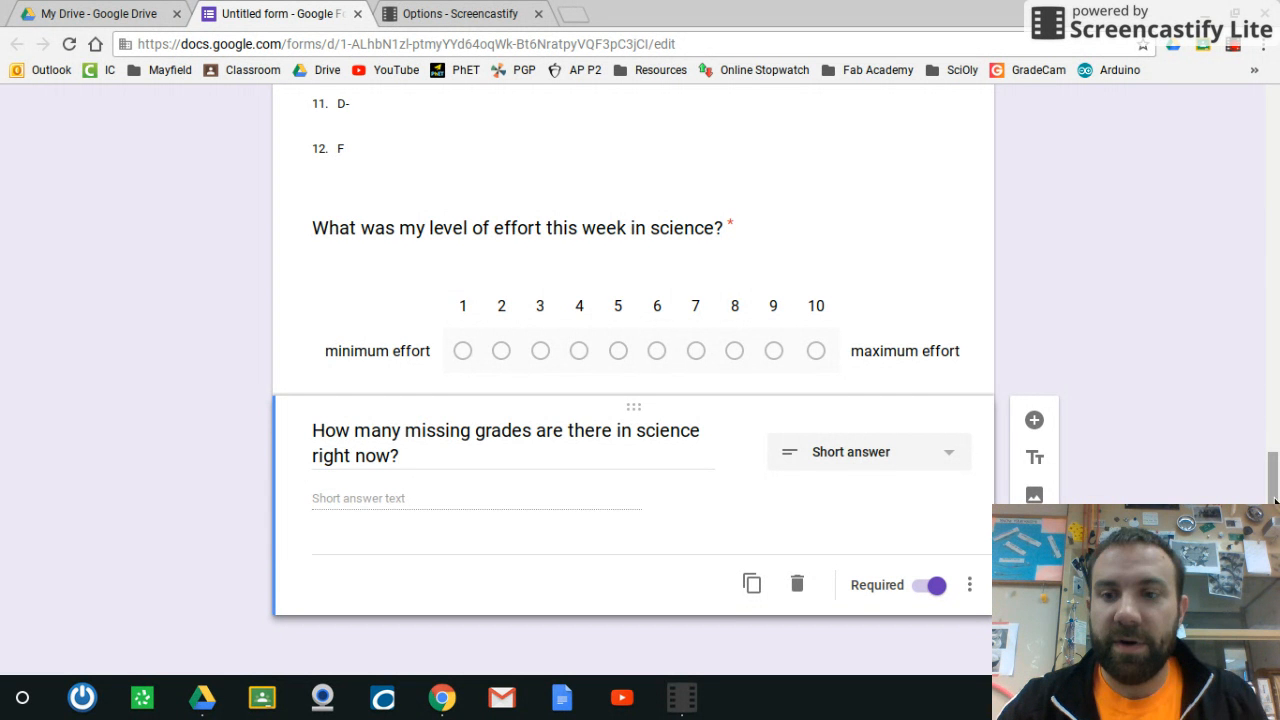
Open a preview of the form and answer the science percentage question with 78.
{"action": "scroll", "coordinate": [1278, 402], "scroll_direction": "up", "scroll_amount": 3}
{"action": "left_click_drag", "start_coordinate": [1278, 378], "coordinate": [1277, 88]}
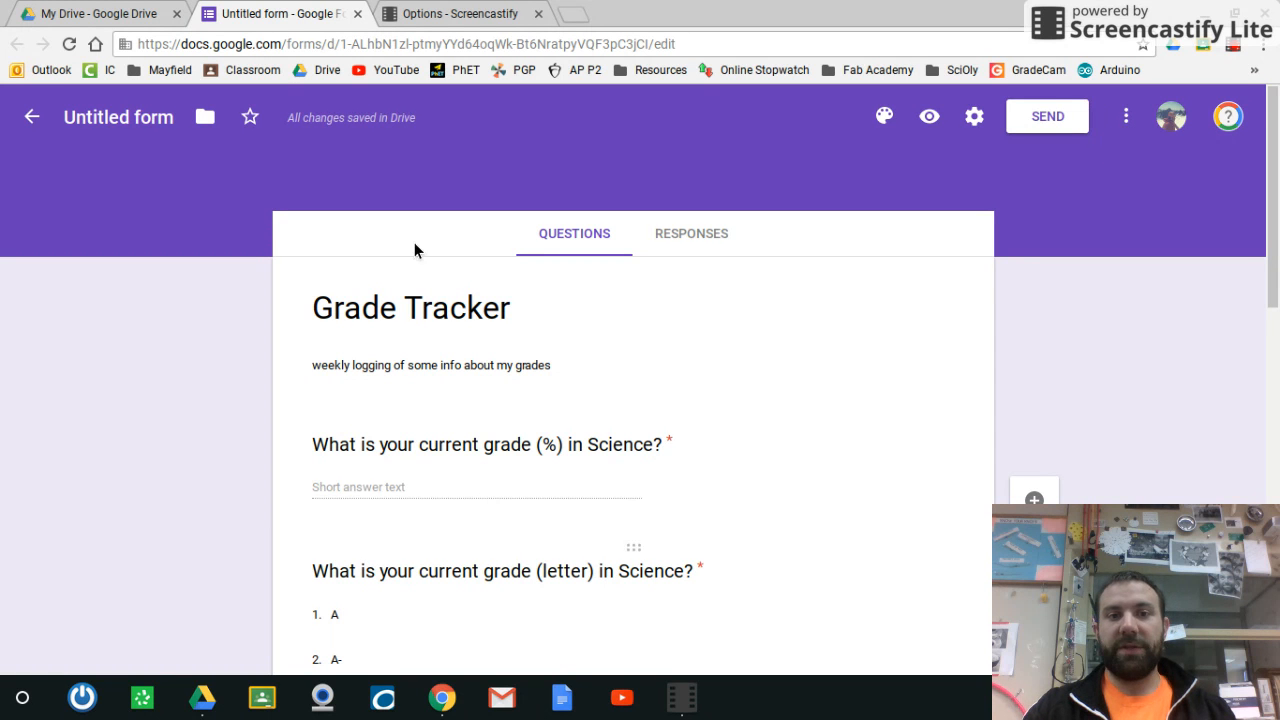
{"action": "left_click", "coordinate": [929, 119]}
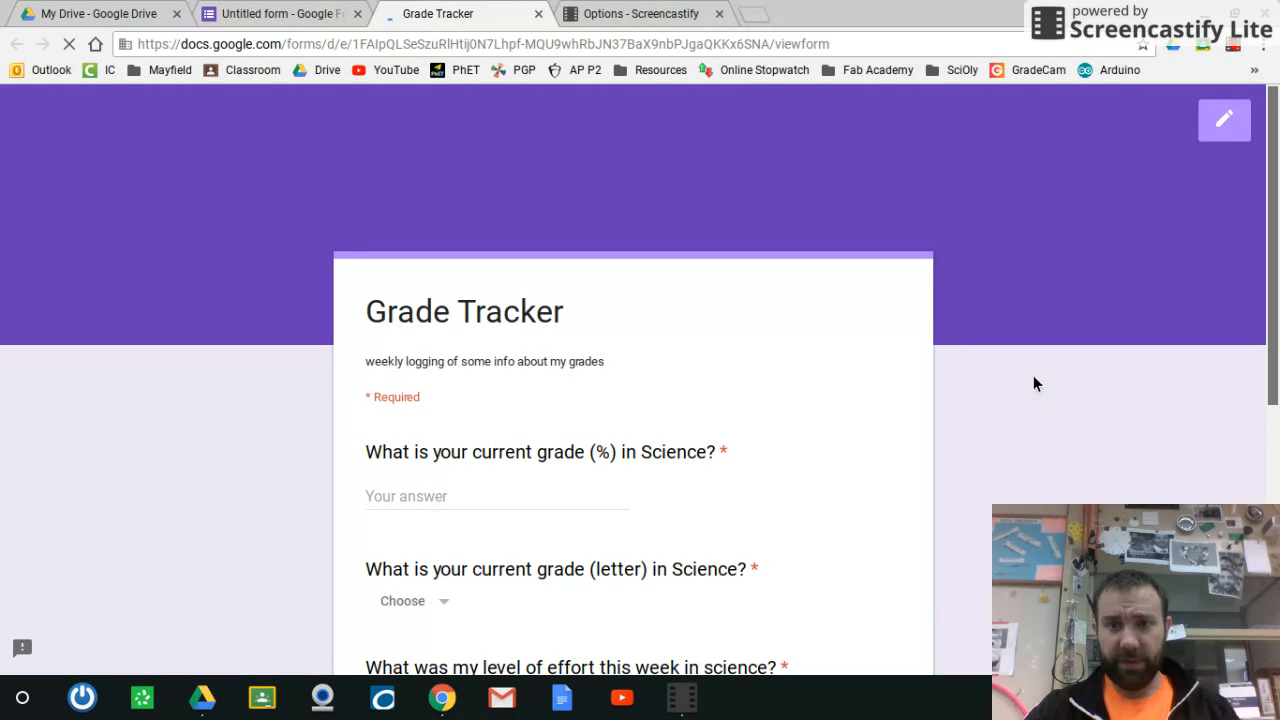
{"action": "scroll", "coordinate": [1245, 280], "scroll_direction": "down", "scroll_amount": 3}
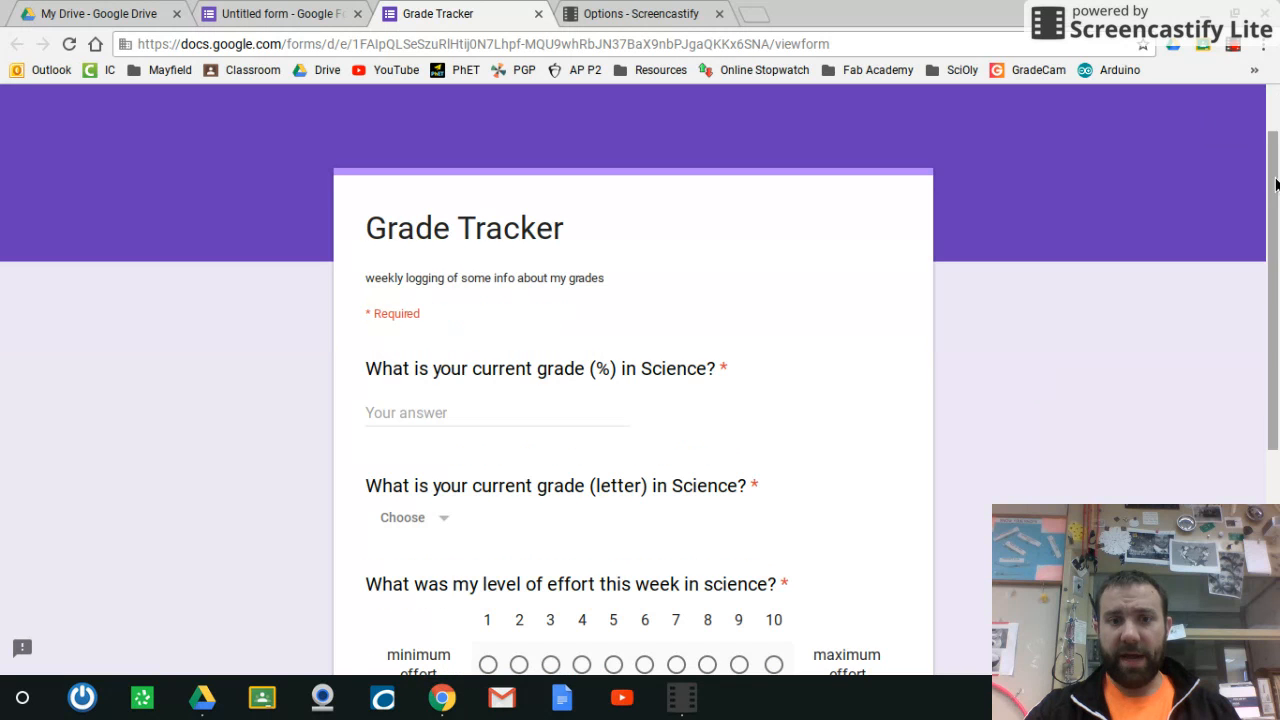
{"action": "scroll", "coordinate": [1258, 300], "scroll_direction": "down", "scroll_amount": 2}
{"action": "scroll", "coordinate": [1260, 260], "scroll_direction": "up", "scroll_amount": 2}
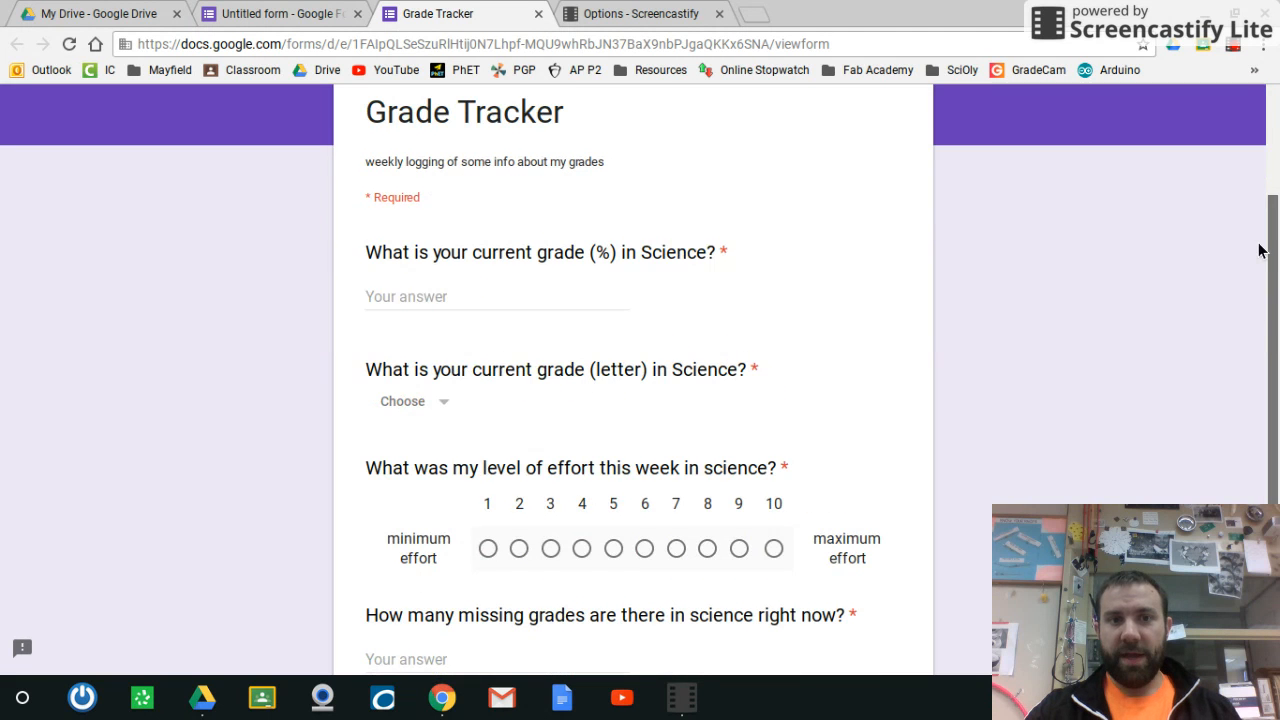
{"action": "left_click", "coordinate": [409, 292]}
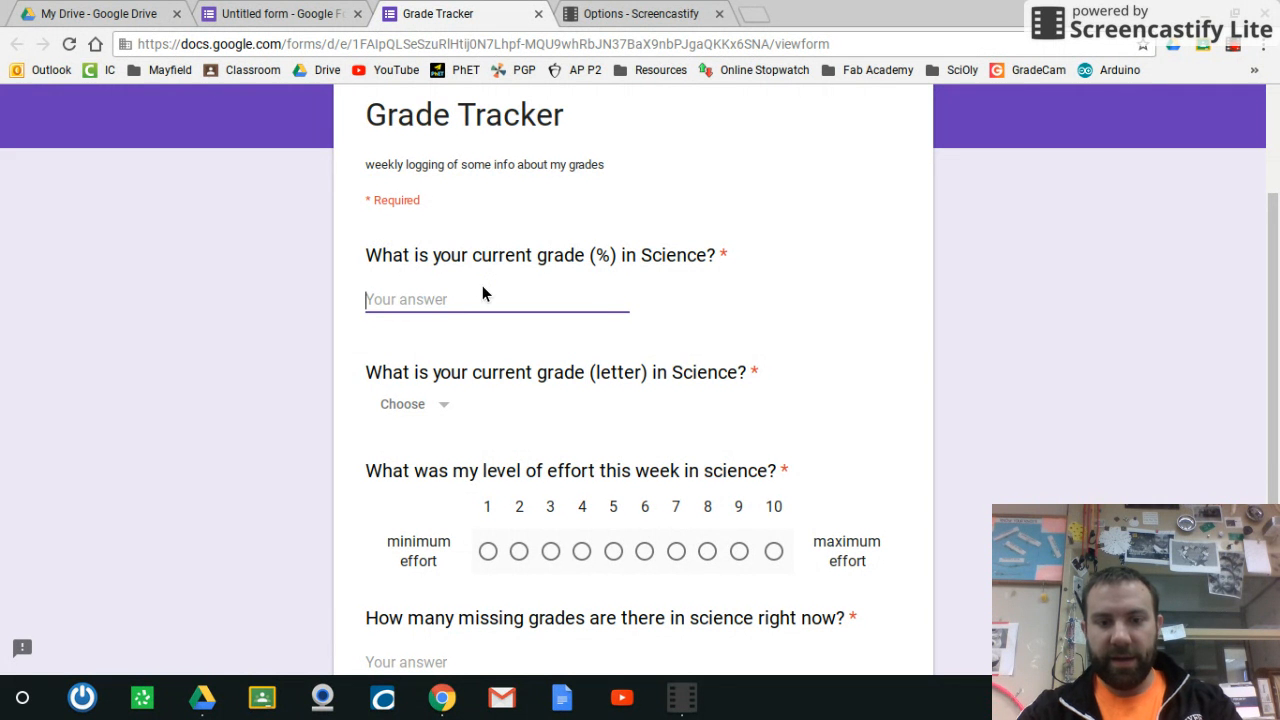
{"action": "type", "text": "78"}
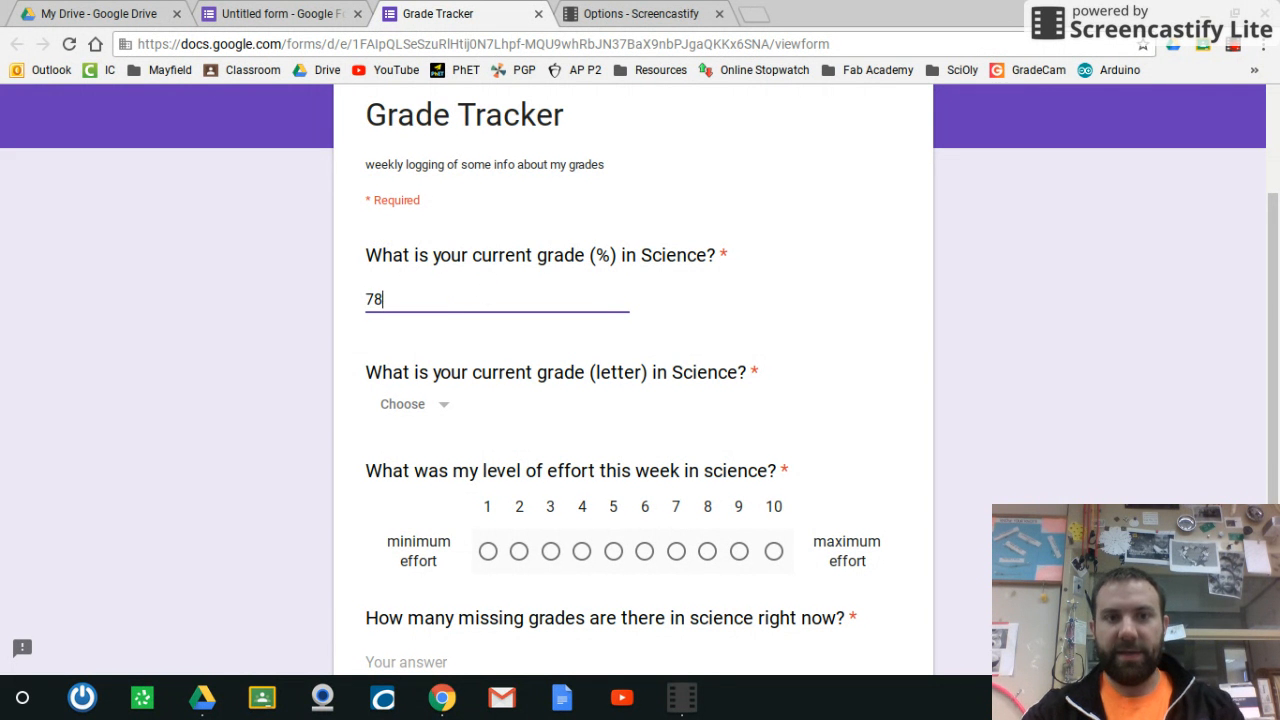
Choose C+ as the current letter grade and rate this week's science effort as 8.
{"action": "left_click", "coordinate": [449, 413]}
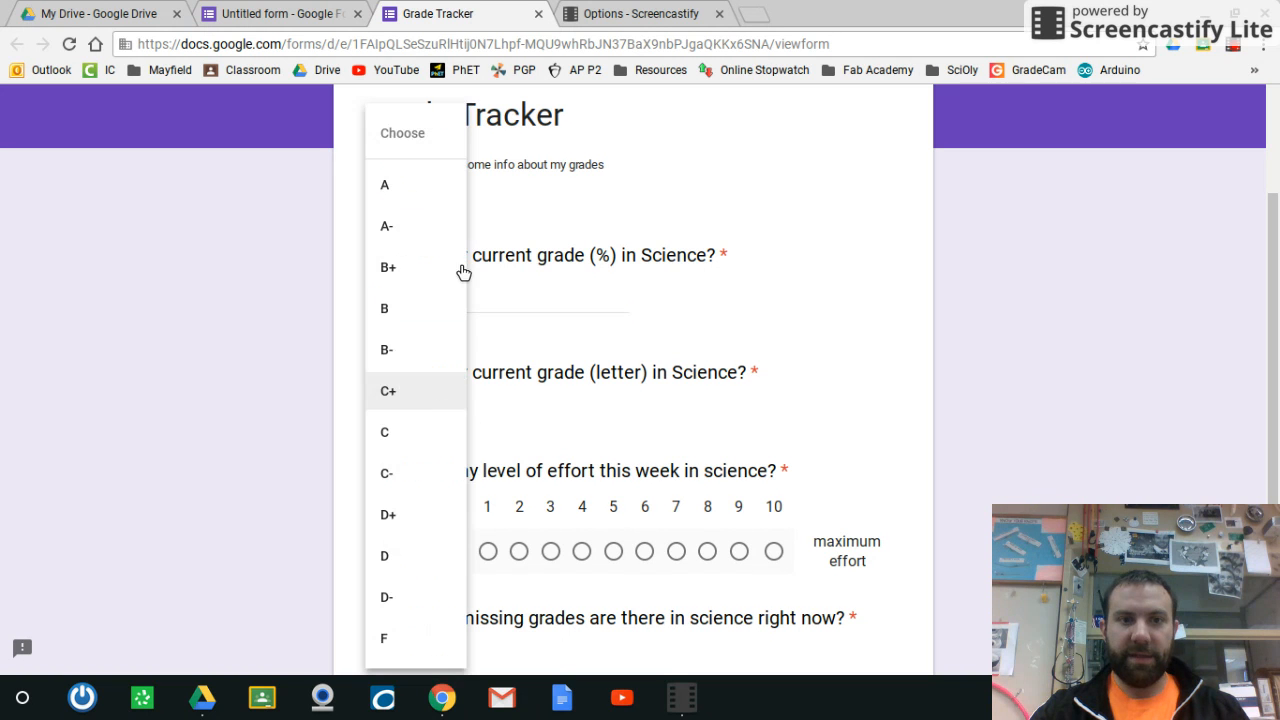
{"action": "left_click", "coordinate": [418, 350]}
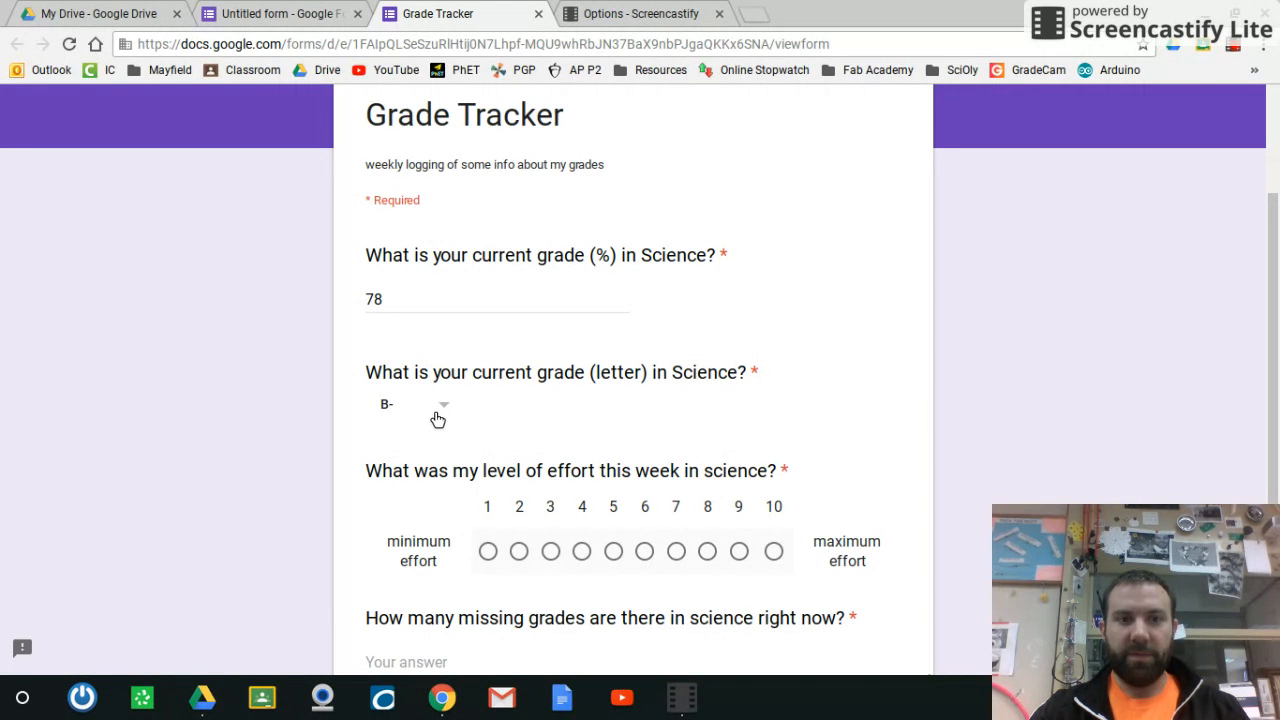
{"action": "left_click", "coordinate": [439, 412]}
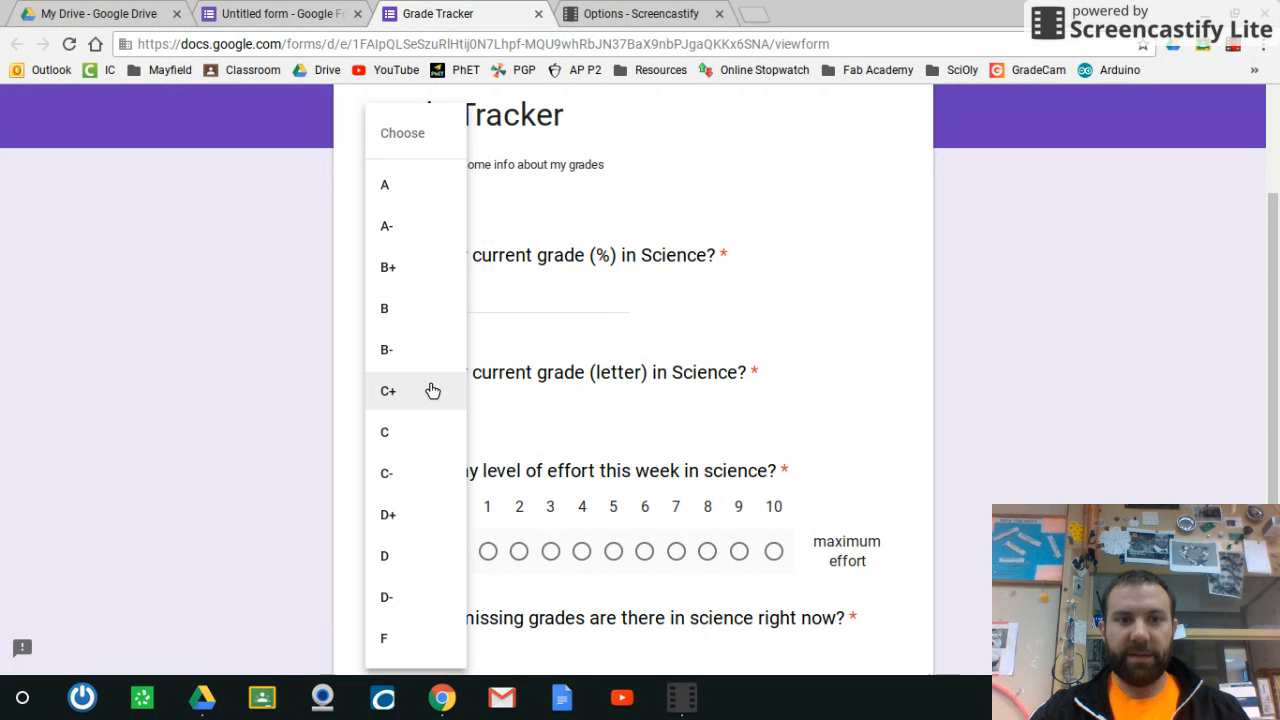
{"action": "left_click", "coordinate": [432, 397]}
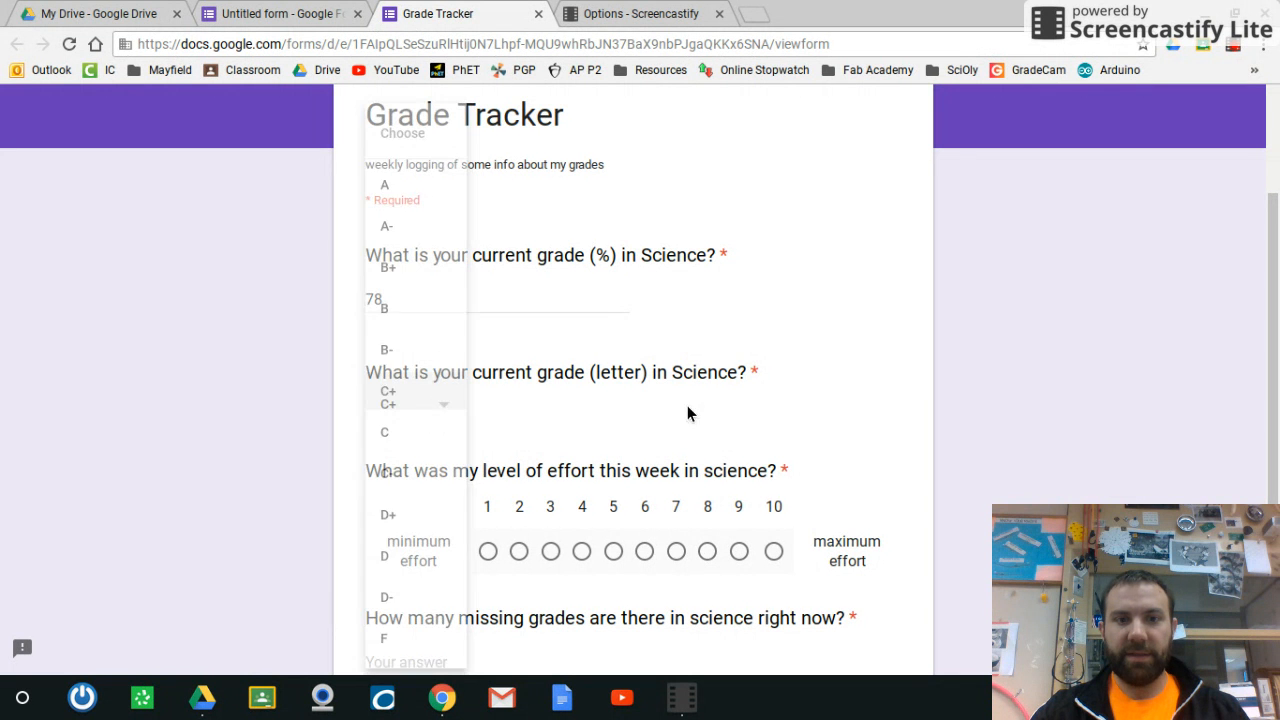
{"action": "left_click", "coordinate": [677, 553]}
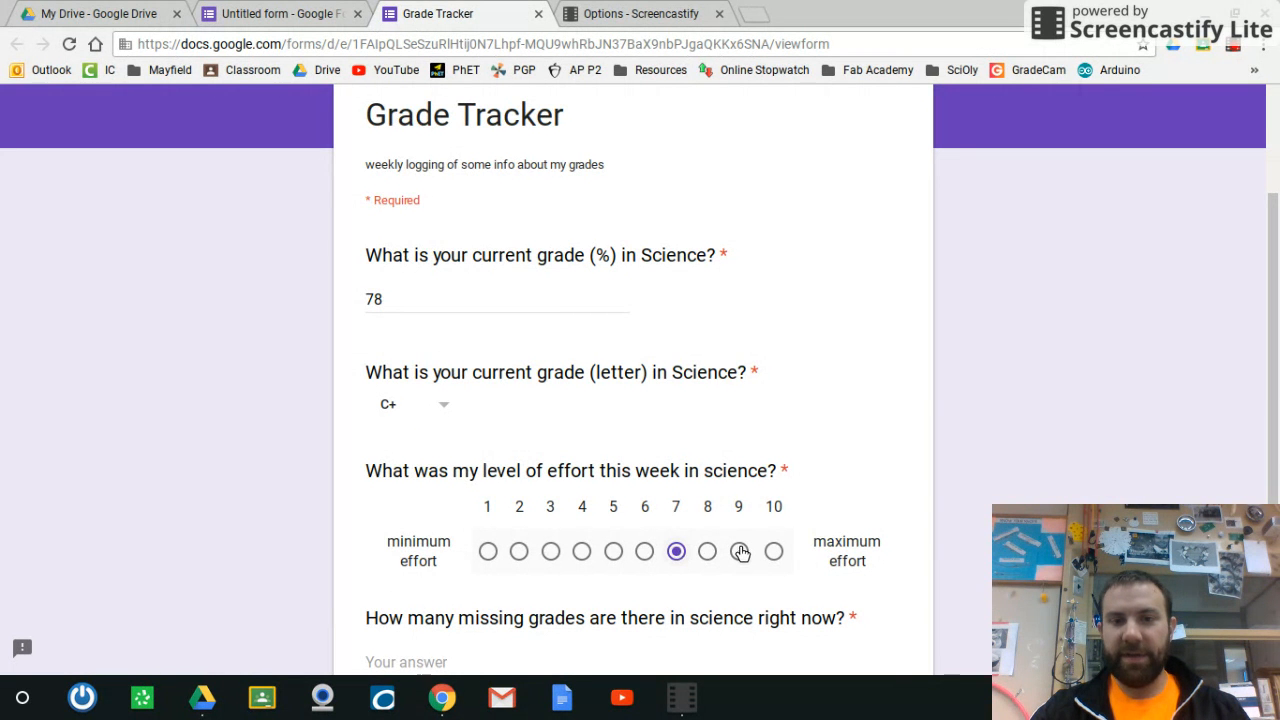
{"action": "left_click", "coordinate": [708, 552]}
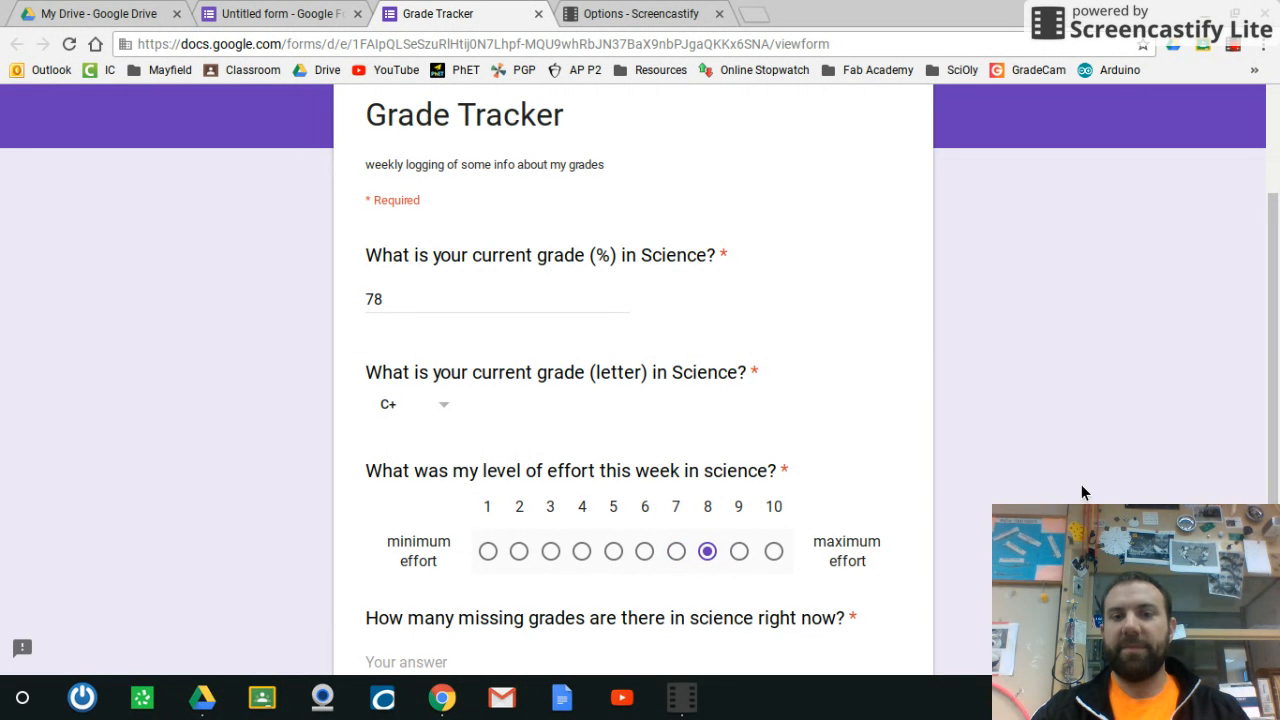
Answer the missing grades question with 0 and submit the form response.
{"action": "scroll", "coordinate": [1278, 366], "scroll_direction": "down", "scroll_amount": 1}
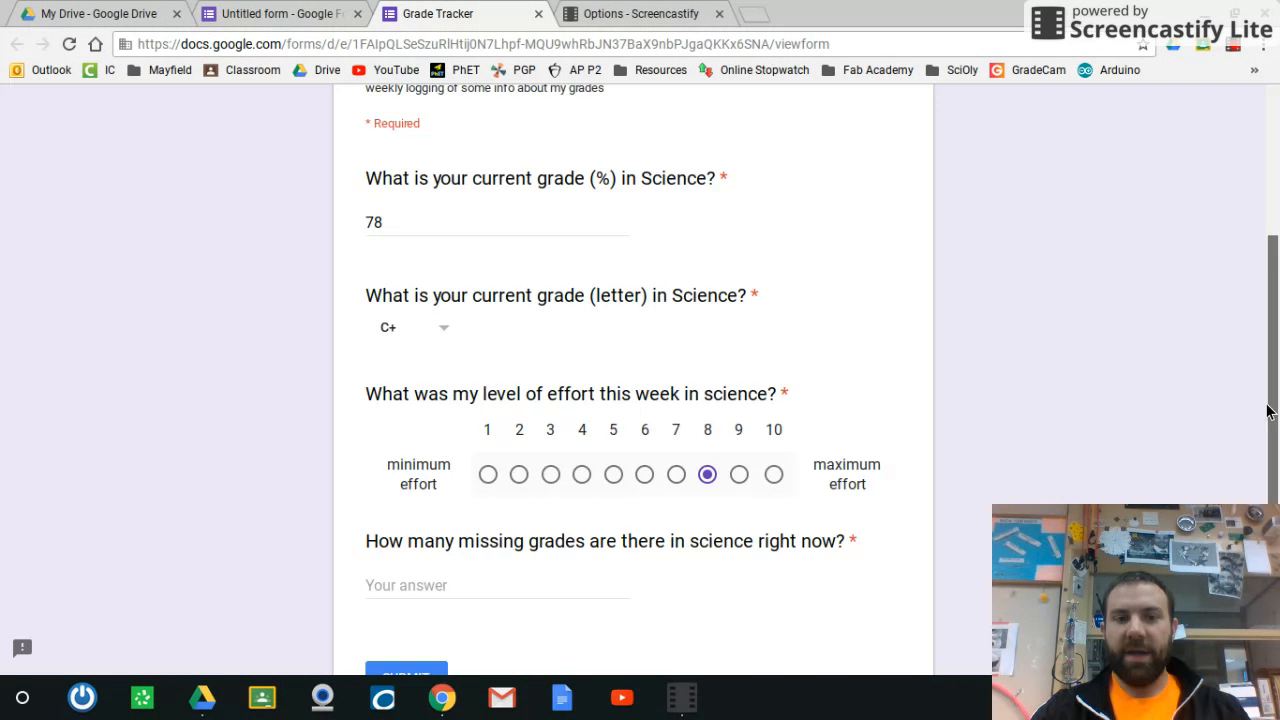
{"action": "right_click", "coordinate": [528, 580]}
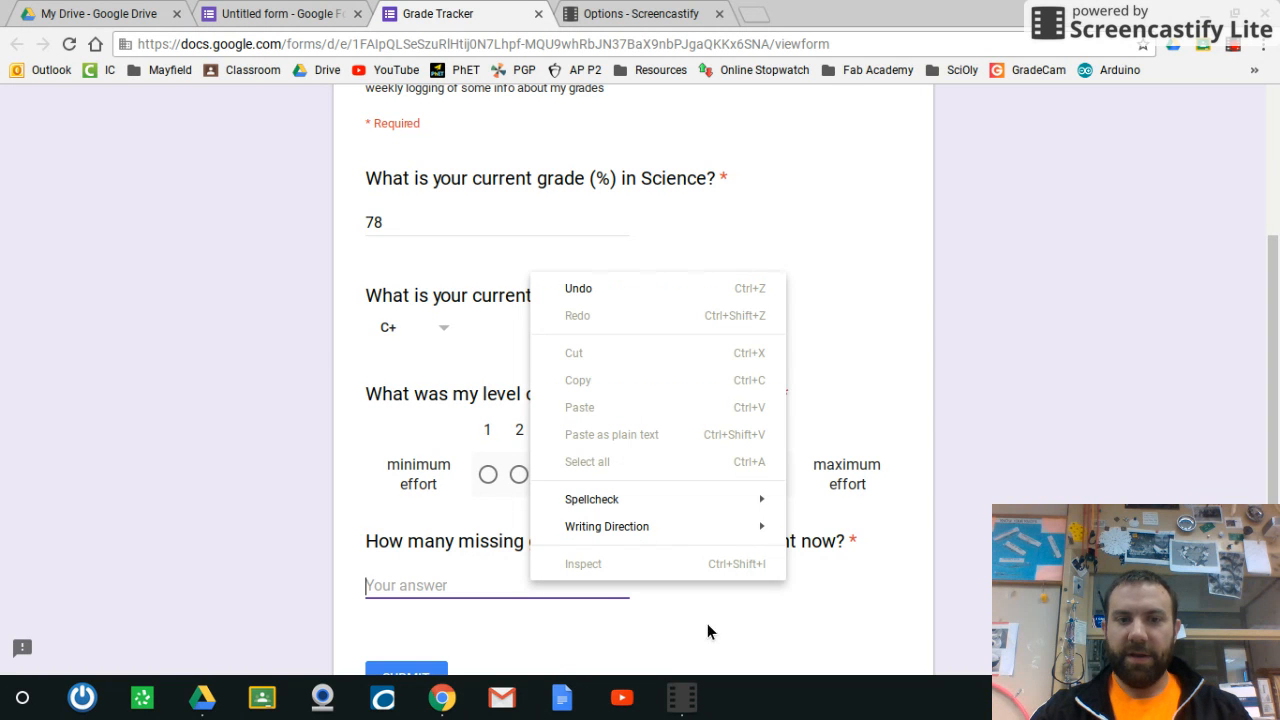
{"action": "left_click", "coordinate": [395, 581]}
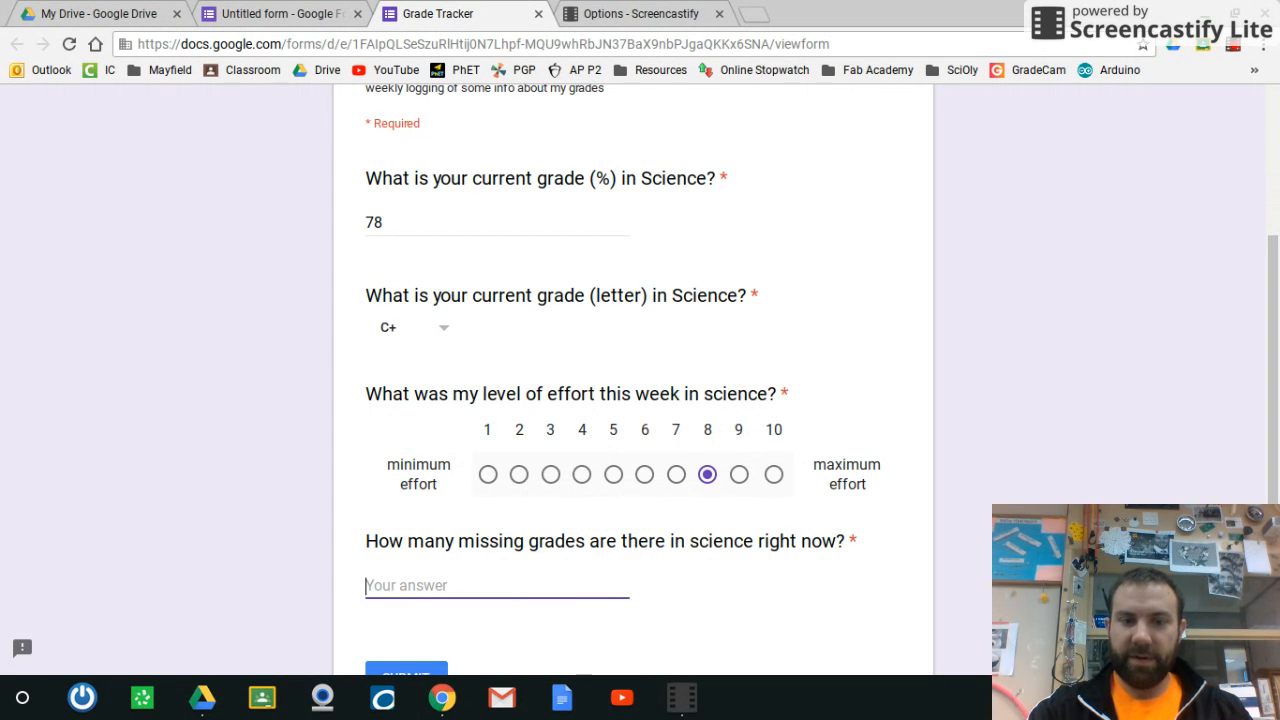
{"action": "type", "text": "0"}
{"action": "left_click", "coordinate": [1093, 497]}
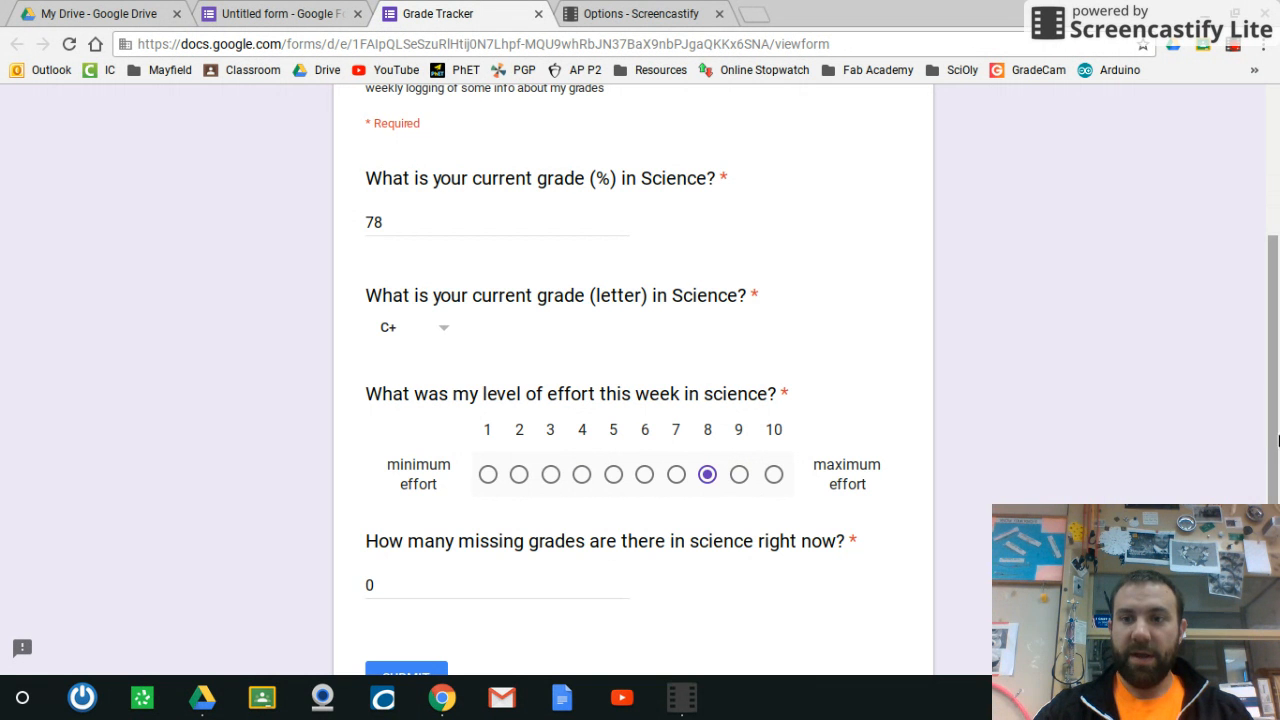
{"action": "scroll", "coordinate": [1260, 474], "scroll_direction": "down", "scroll_amount": 1}
{"action": "scroll", "coordinate": [1260, 474], "scroll_direction": "down", "scroll_amount": 2}
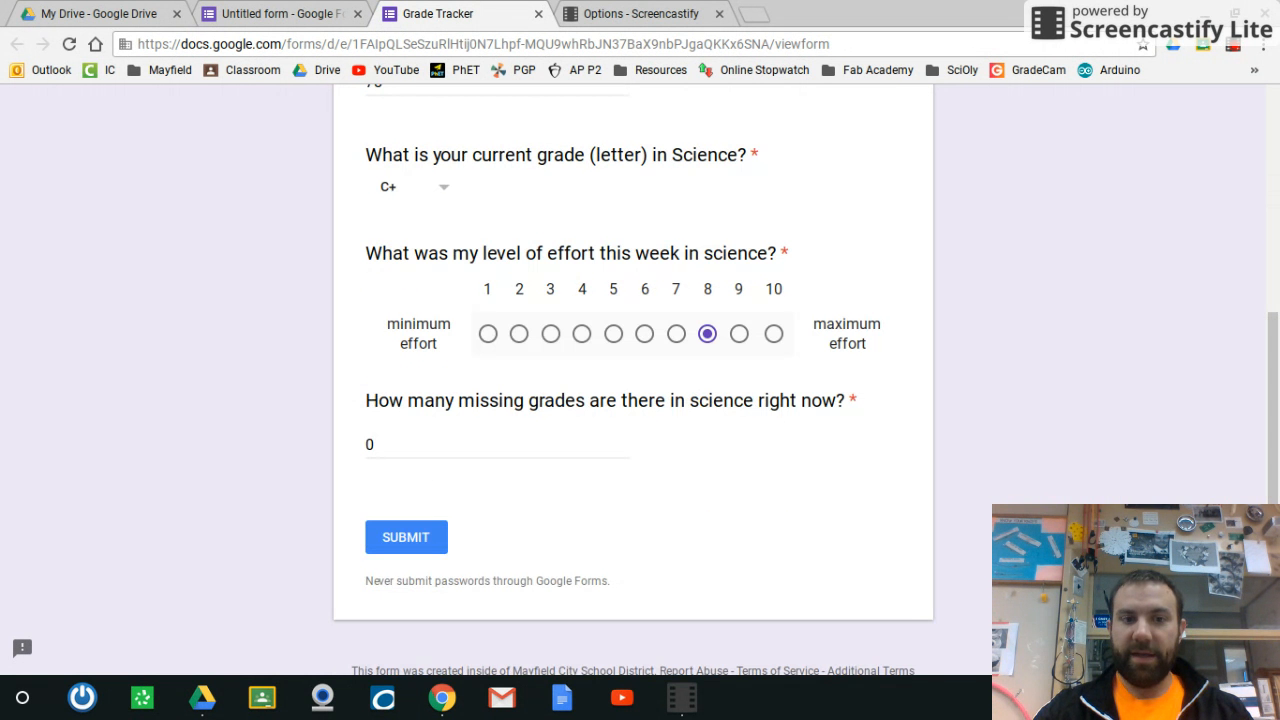
{"action": "left_click", "coordinate": [377, 544]}
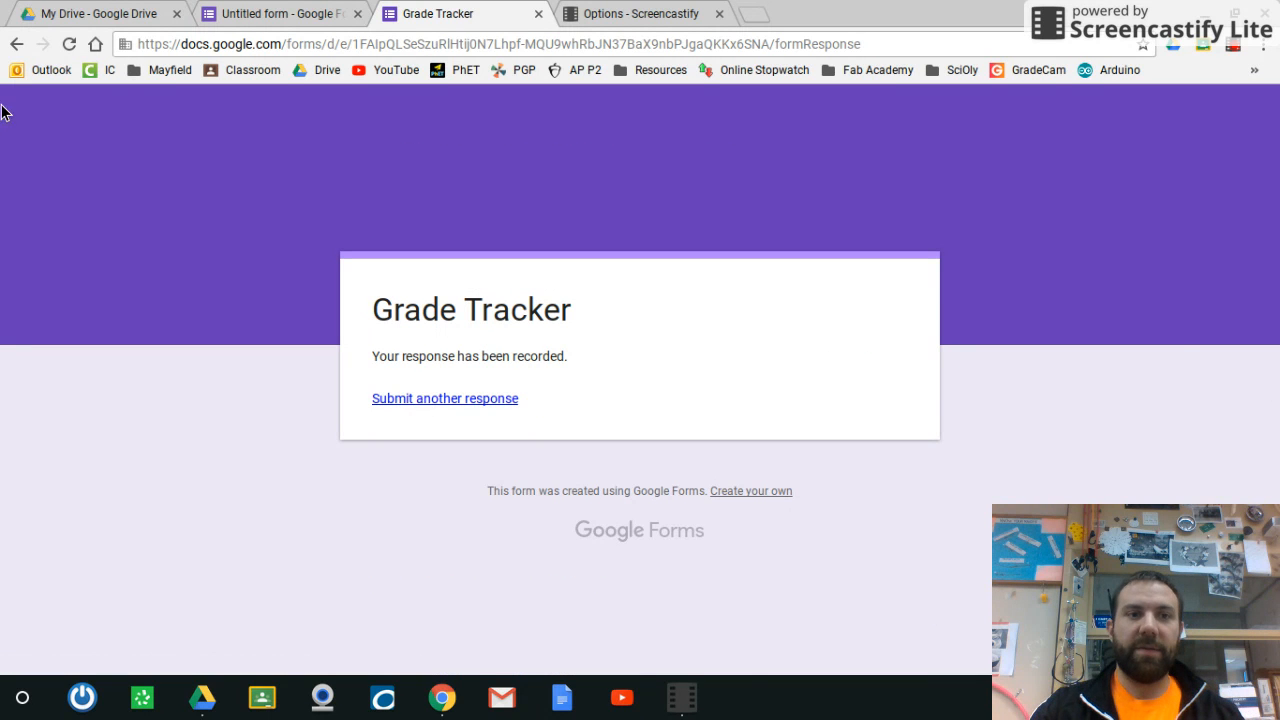
Switch to Google Drive and locate the new form among the My Drive files.
{"action": "left_click", "coordinate": [105, 13]}
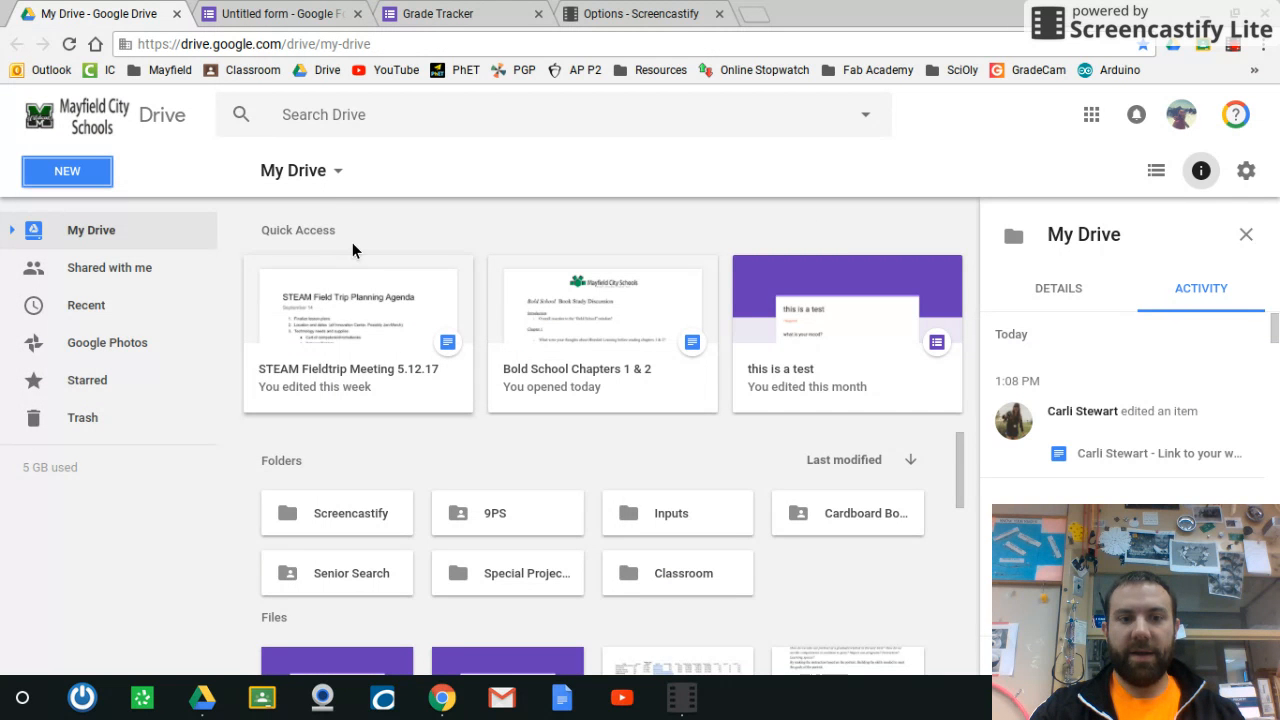
{"action": "left_click_drag", "start_coordinate": [1275, 335], "coordinate": [1276, 360]}
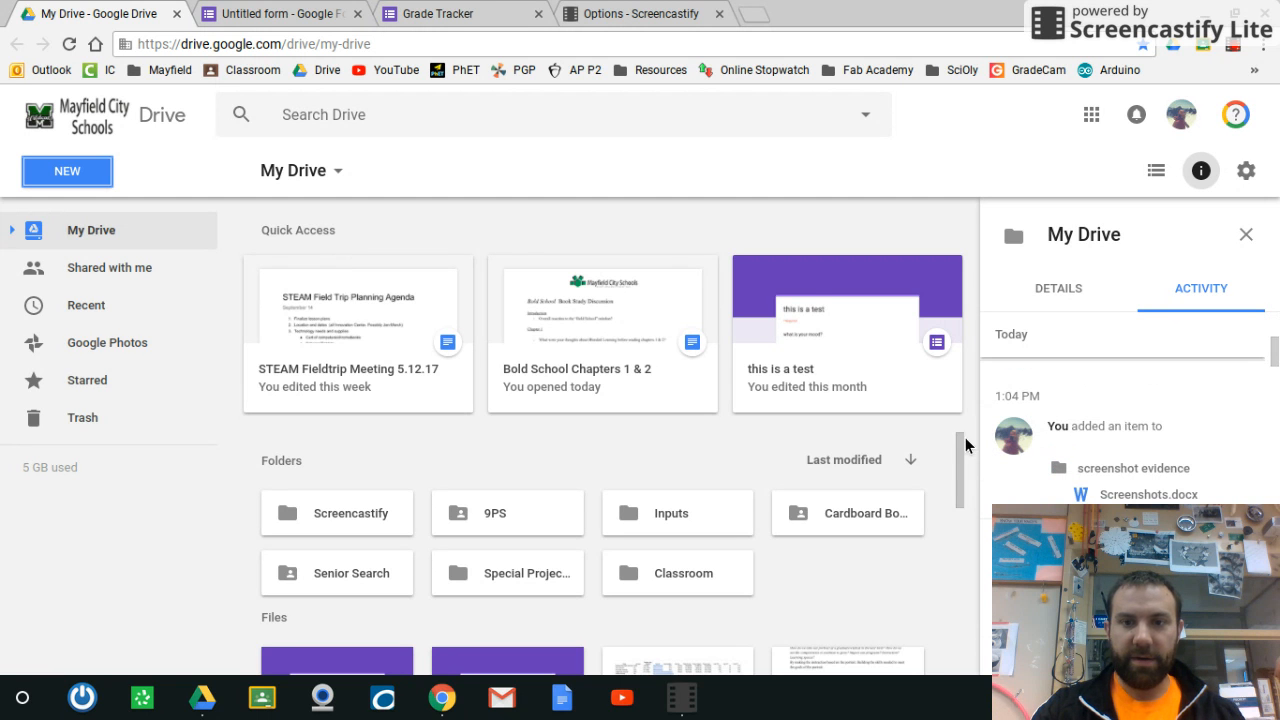
{"action": "scroll", "coordinate": [963, 460], "scroll_direction": "down", "scroll_amount": 6}
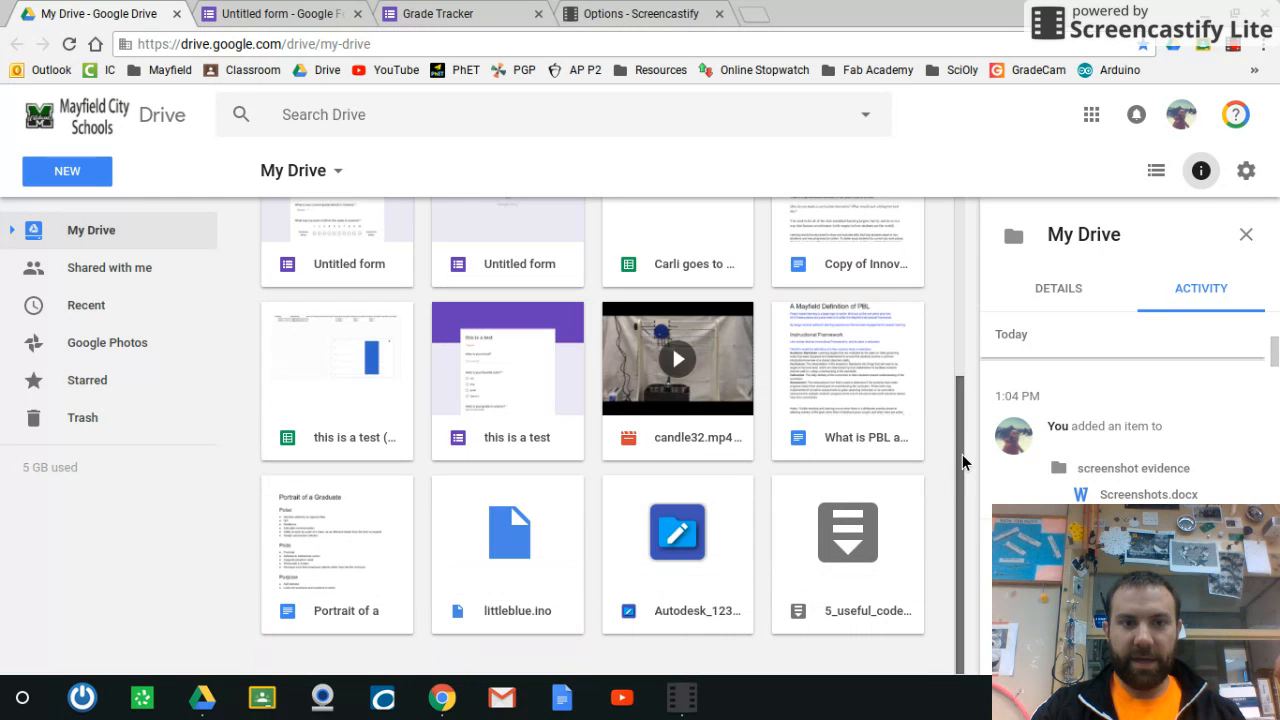
{"action": "scroll", "coordinate": [930, 300], "scroll_direction": "up", "scroll_amount": 2}
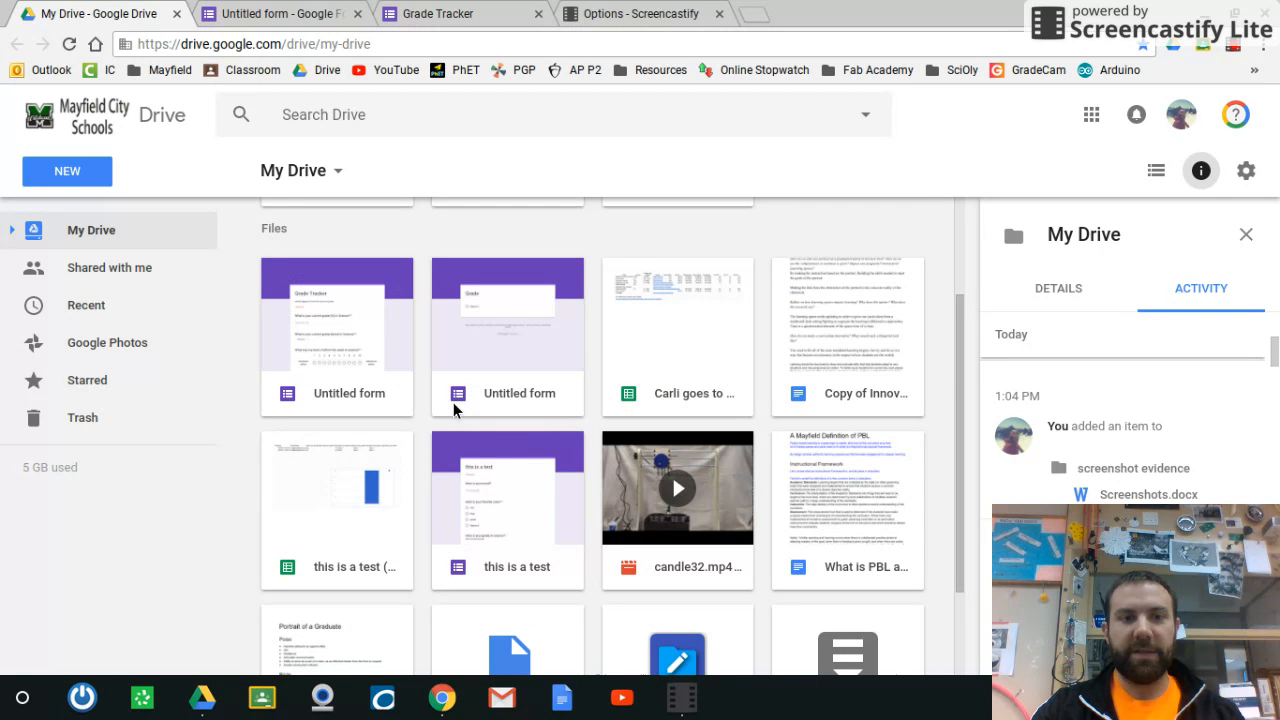
Return to the form editor, name the form file "Grade Tracker", and check its name in Google Drive.
{"action": "left_click", "coordinate": [280, 12]}
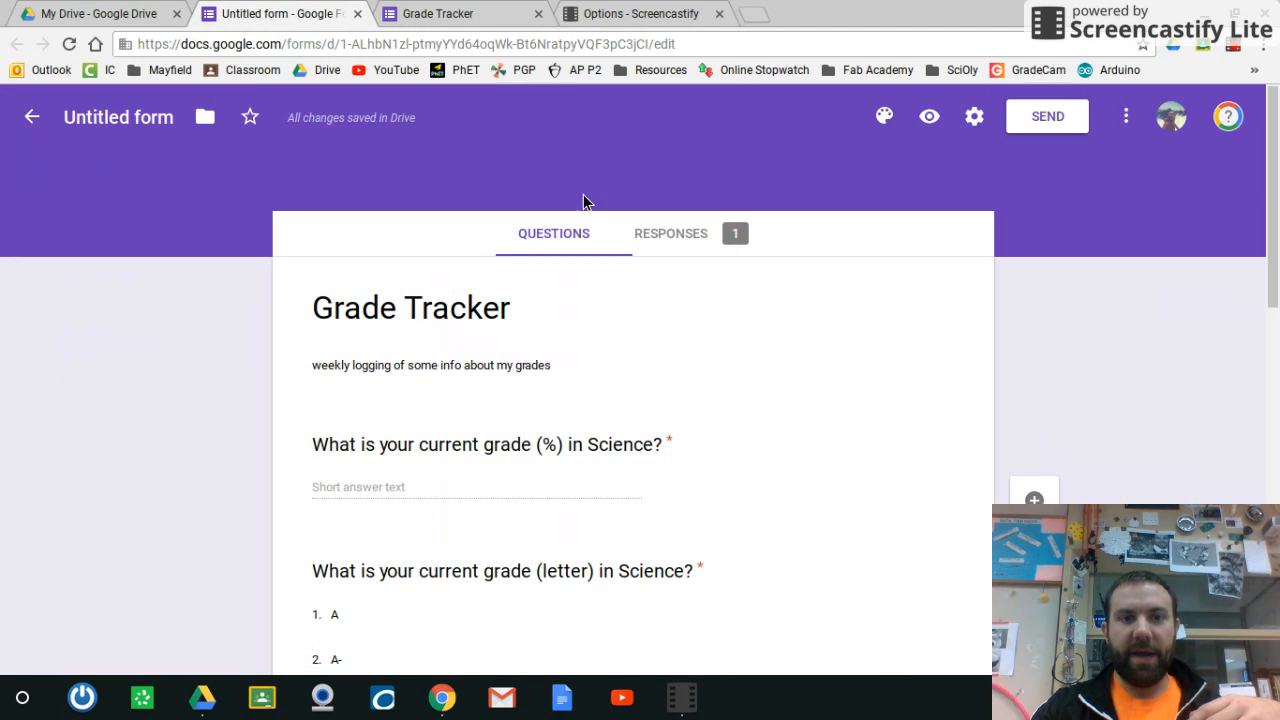
{"action": "left_click", "coordinate": [155, 115]}
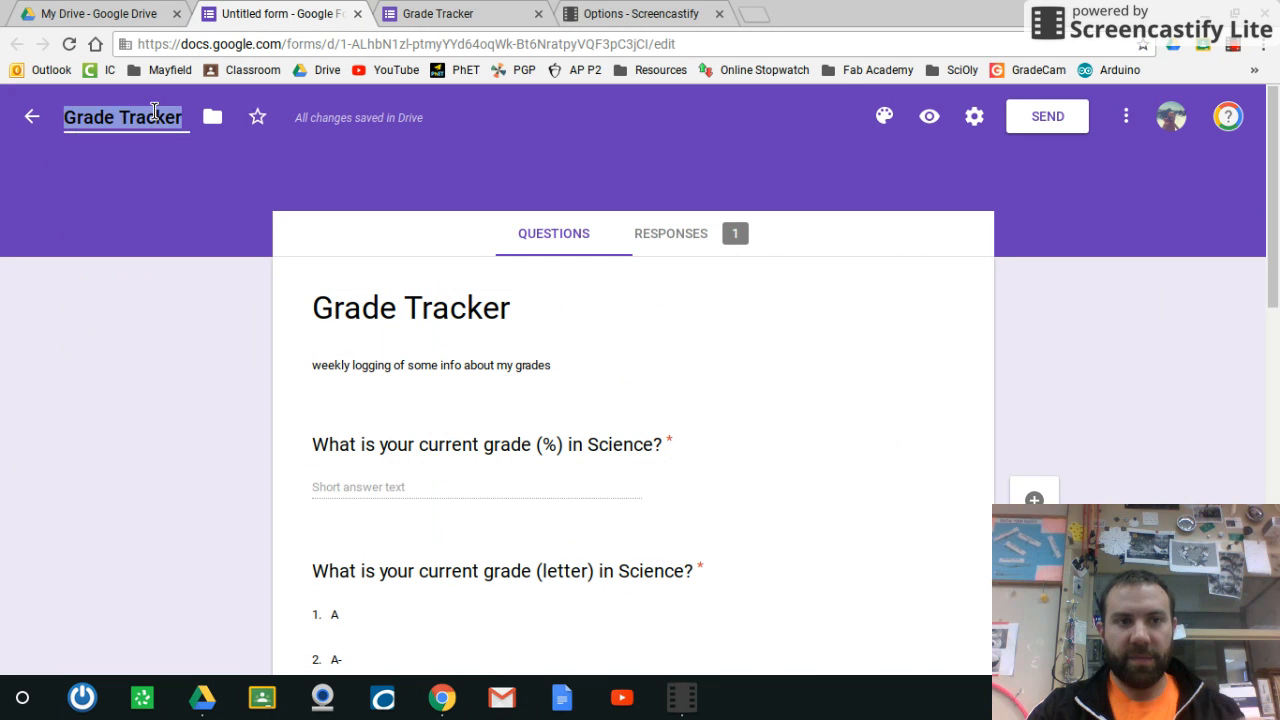
{"action": "left_click", "coordinate": [209, 394]}
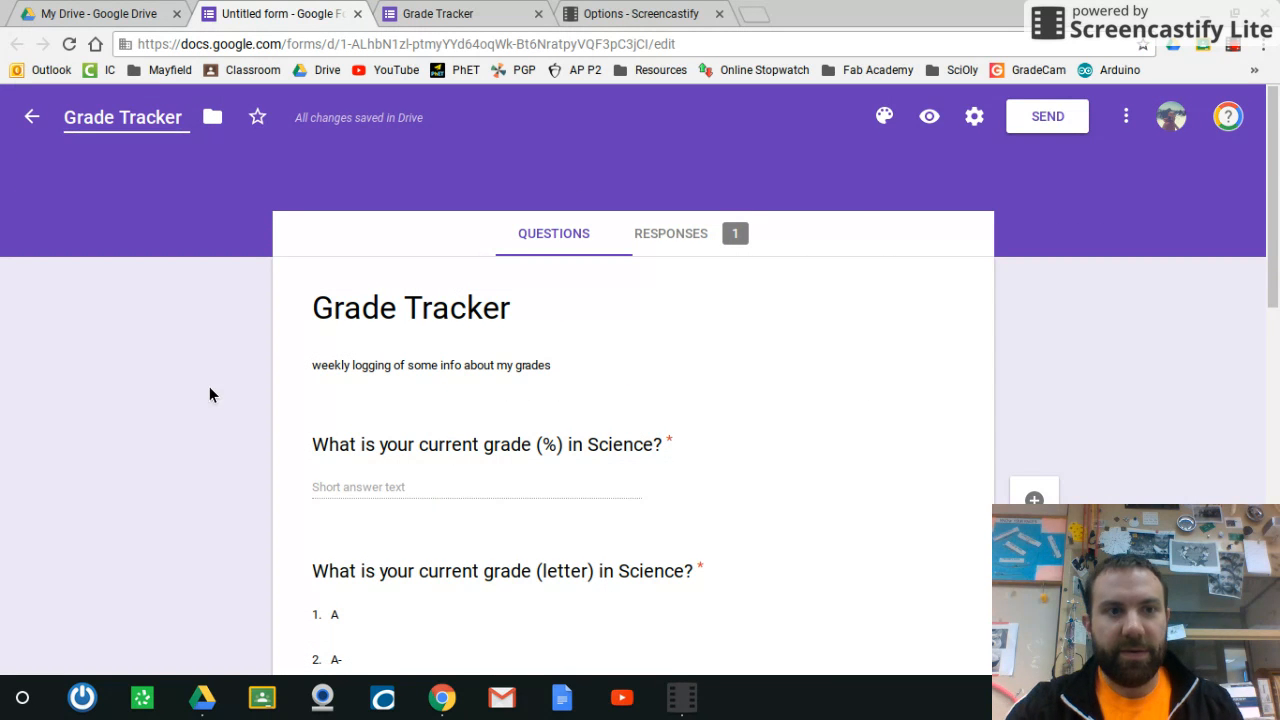
{"action": "left_click", "coordinate": [124, 12]}
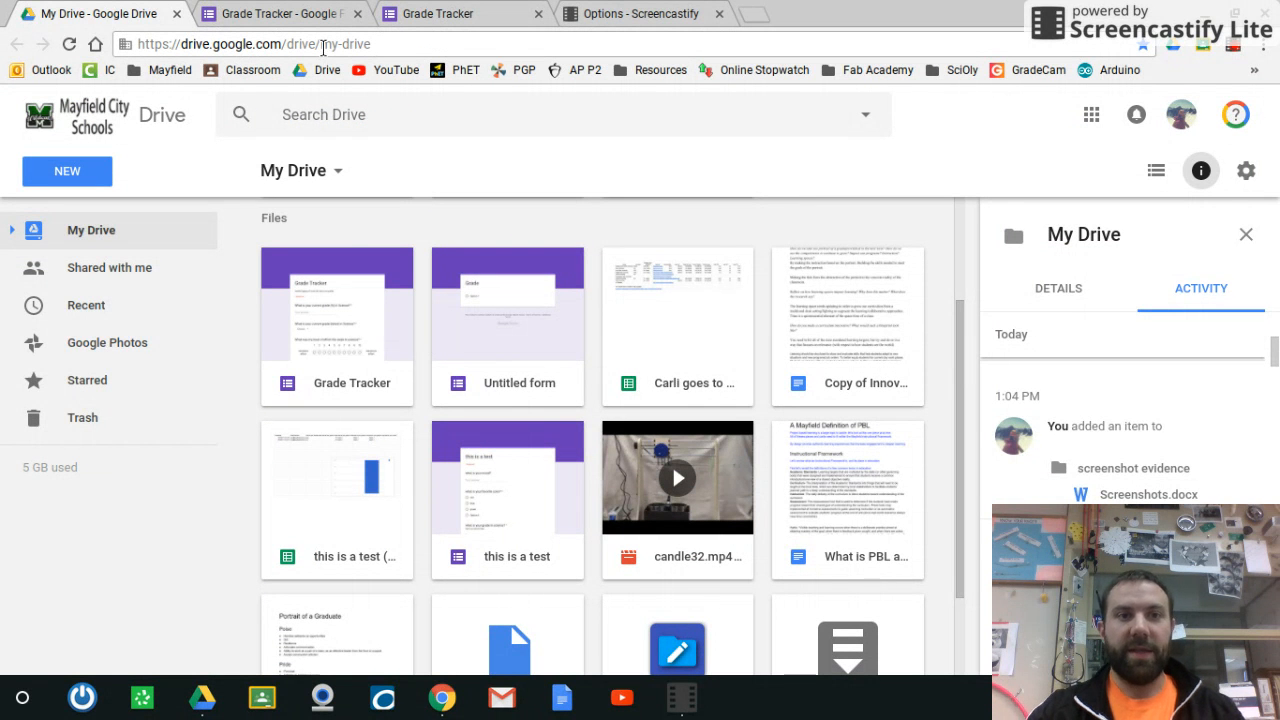
Go back to the Grade Tracker form and view the summary of its responses.
{"action": "left_click", "coordinate": [300, 14]}
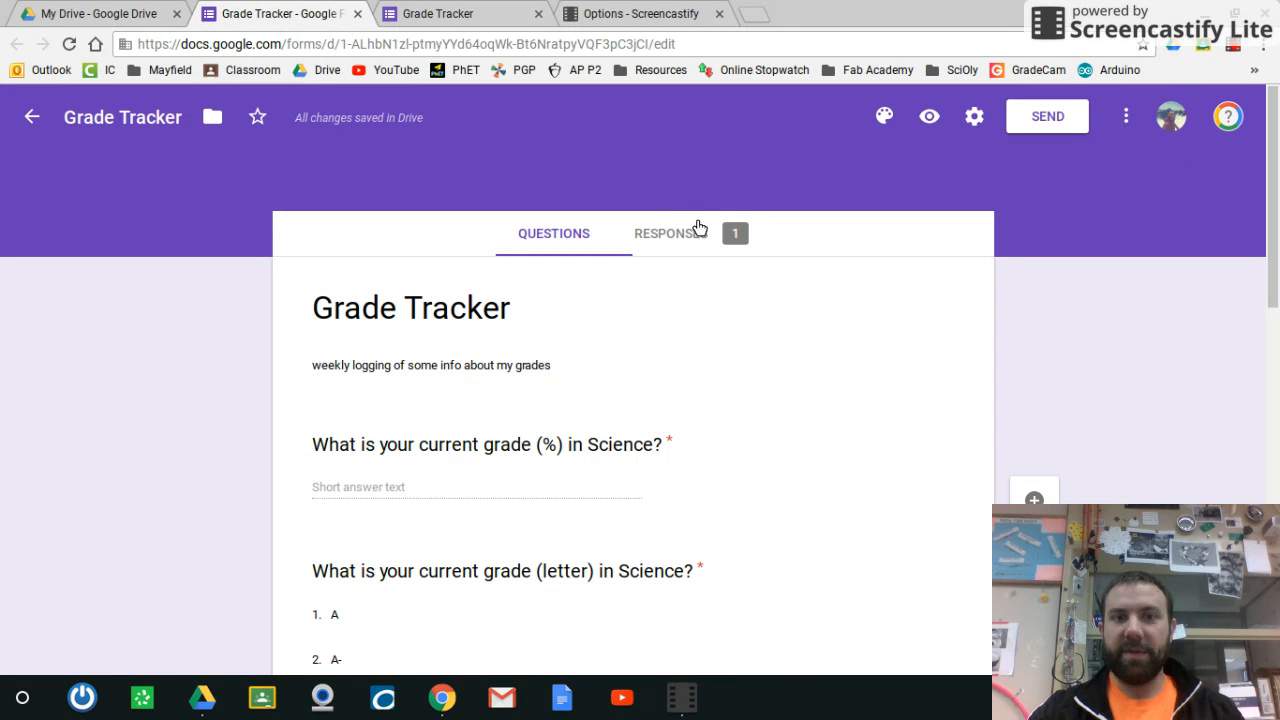
{"action": "left_click", "coordinate": [664, 235]}
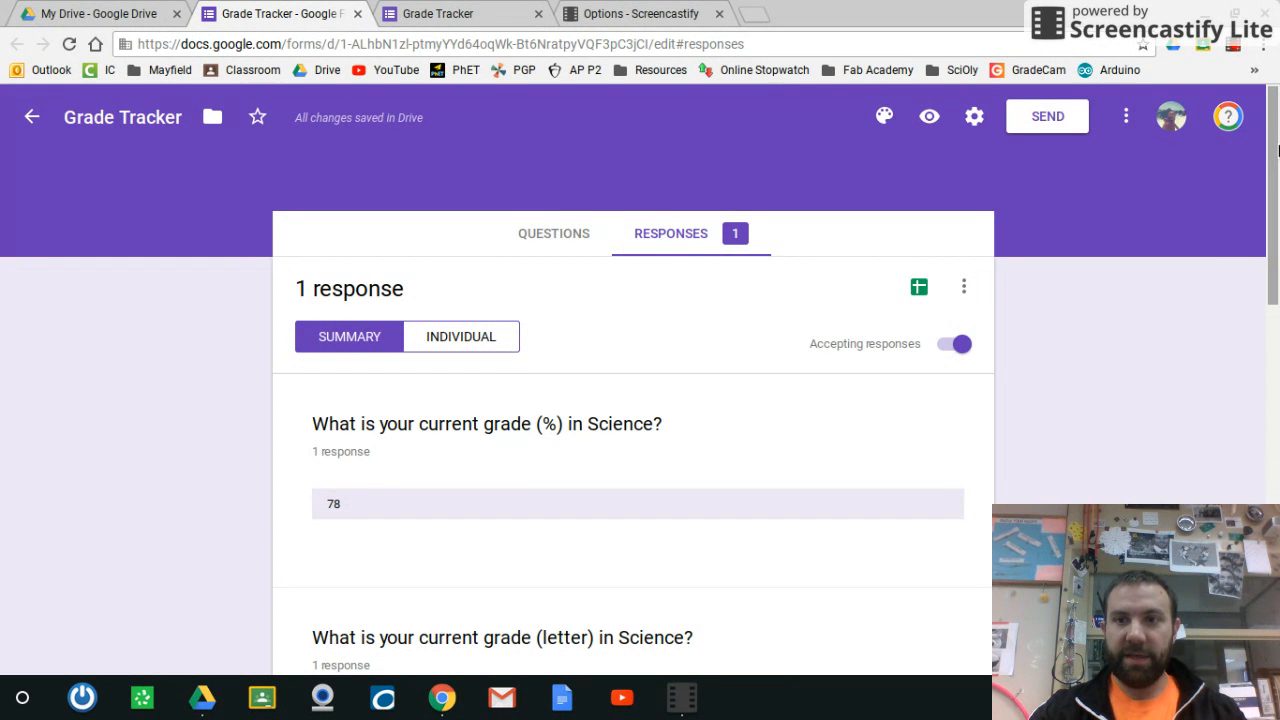
{"action": "mouse_move", "coordinate": [1274, 150]}
{"action": "left_mouse_down"}
{"action": "mouse_move", "coordinate": [1260, 469]}
{"action": "mouse_move", "coordinate": [1257, 143]}
{"action": "left_mouse_up"}
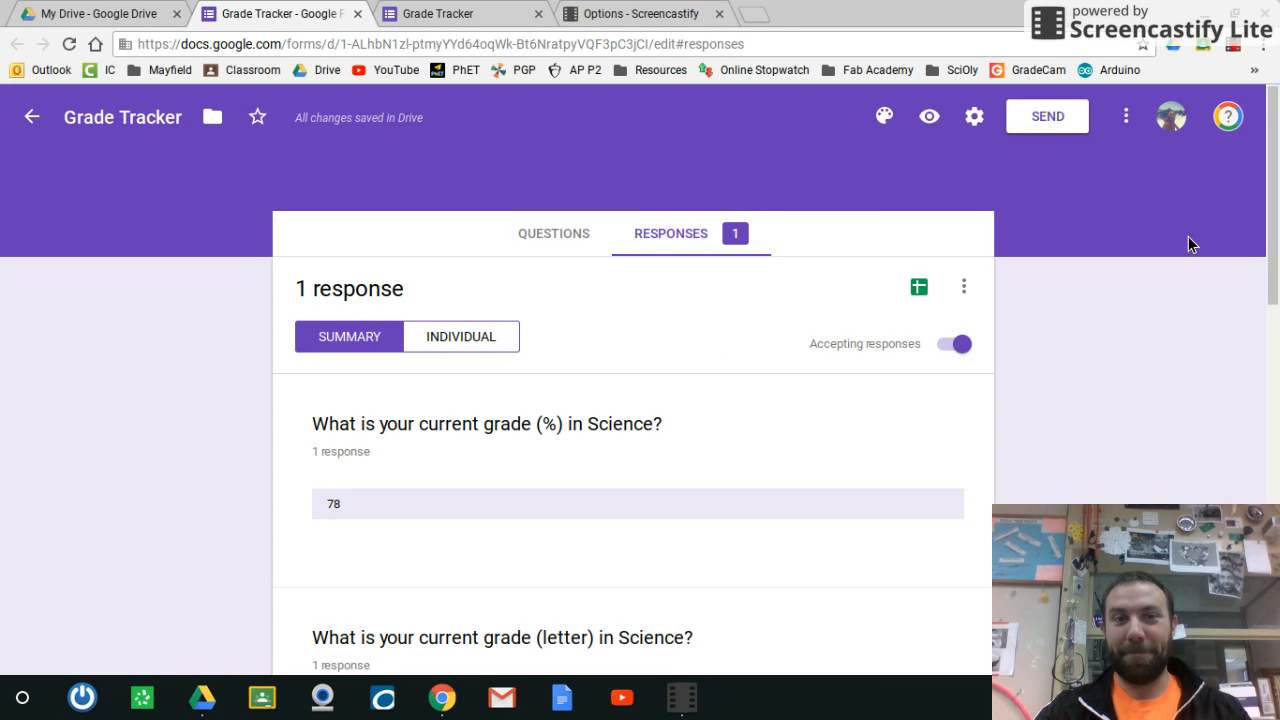
{"action": "left_click", "coordinate": [663, 12]}
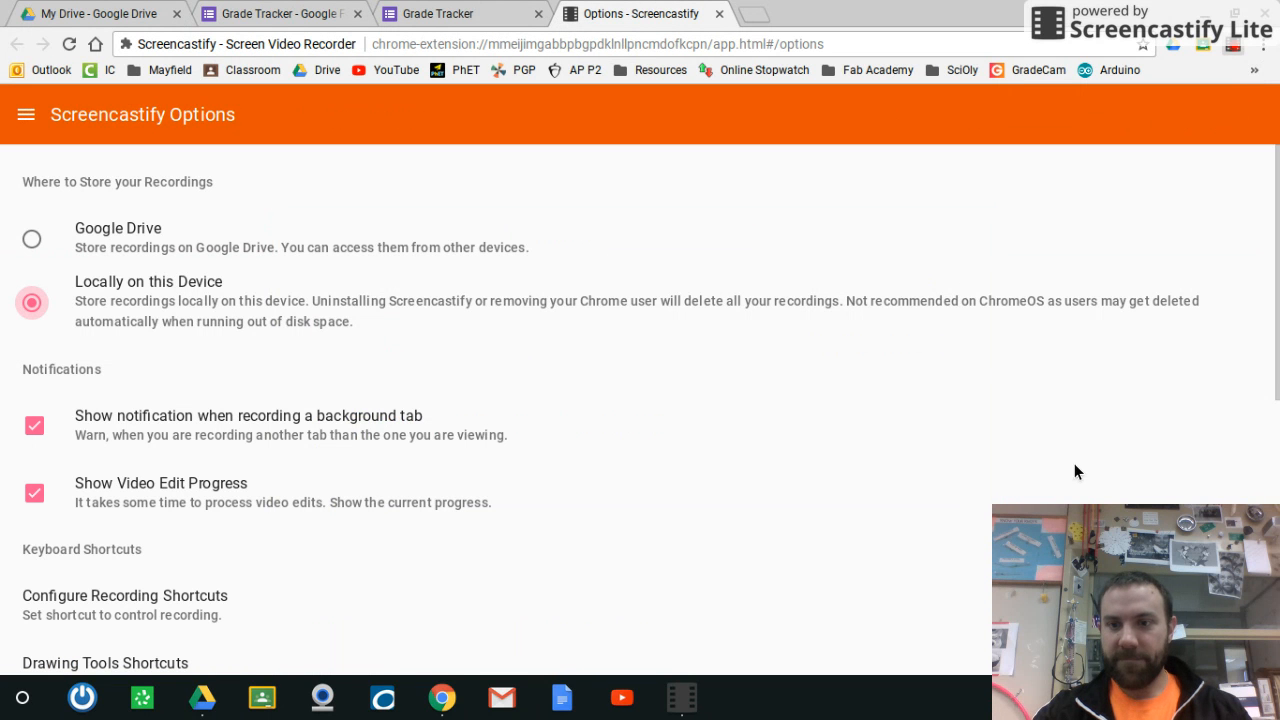
{"action": "left_click", "coordinate": [1233, 45]}
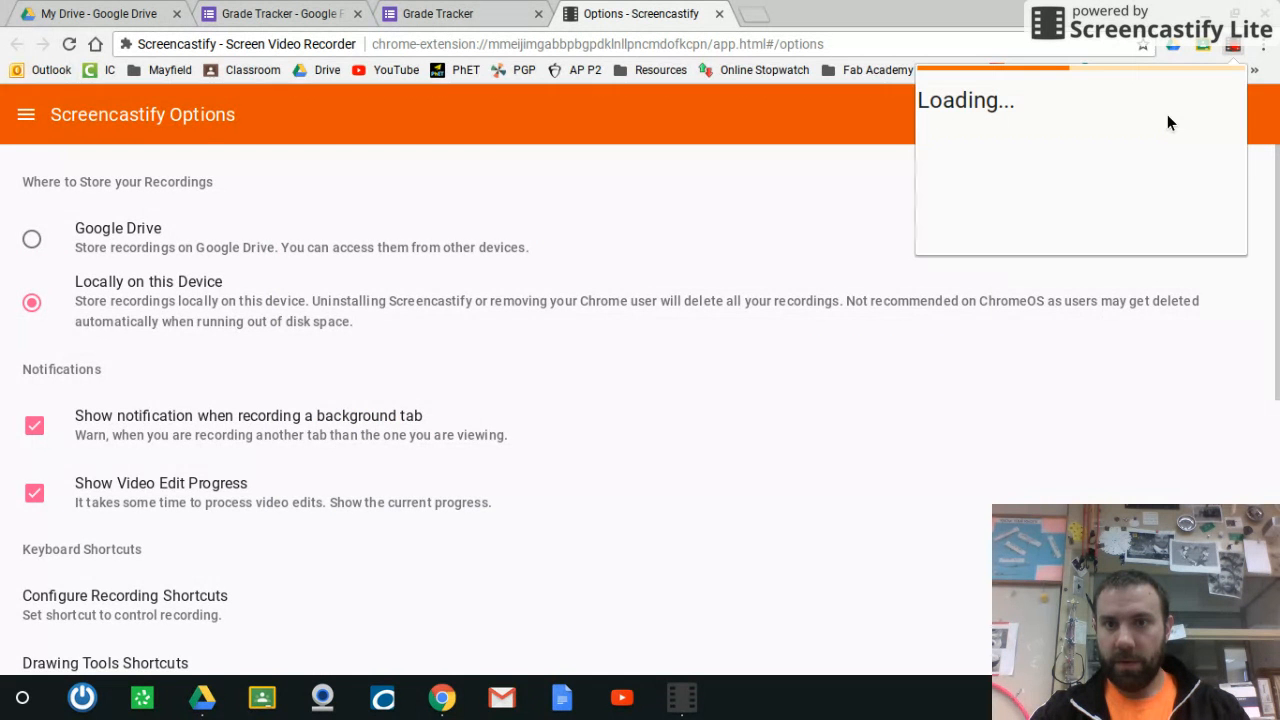